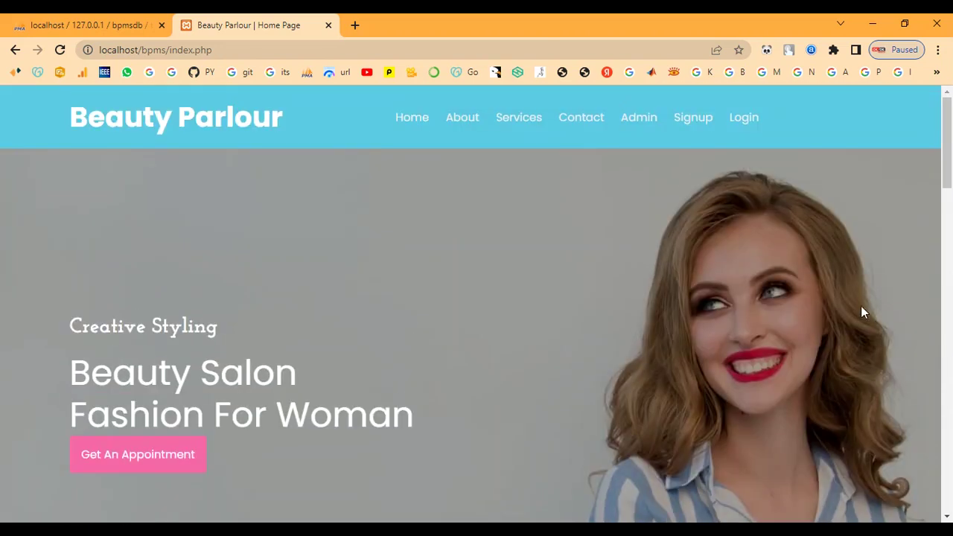
View the About Us page and scroll through its content.
click(463, 118)
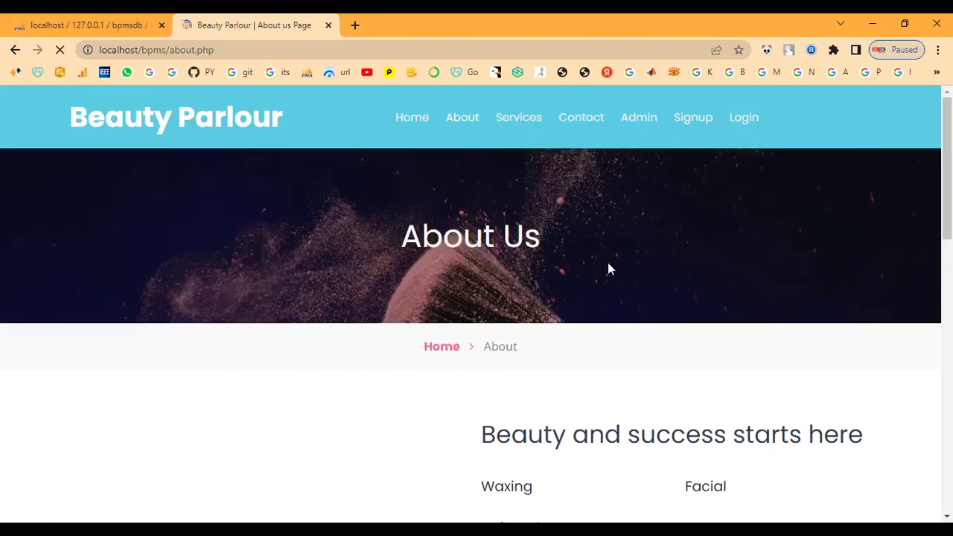
scroll(608, 264, down, 5)
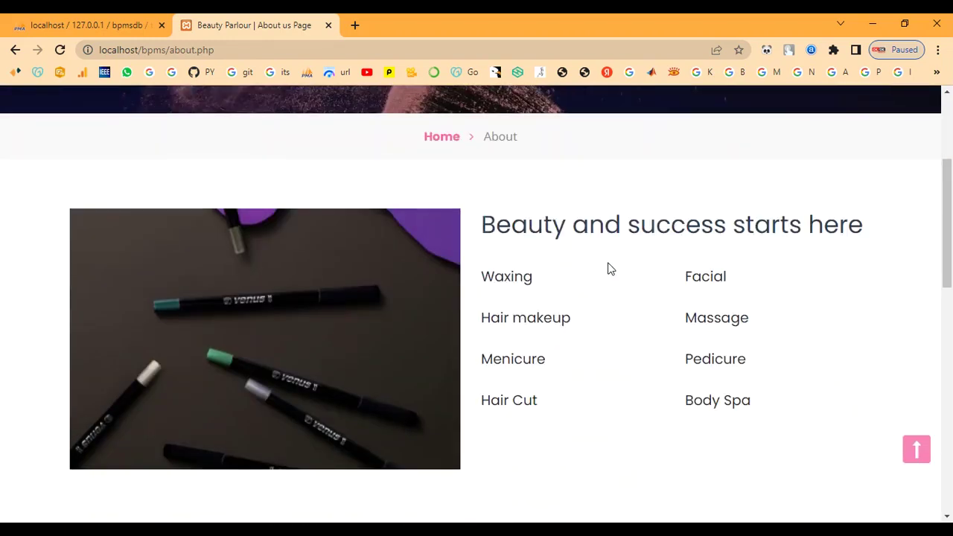
scroll(607, 263, down, 6)
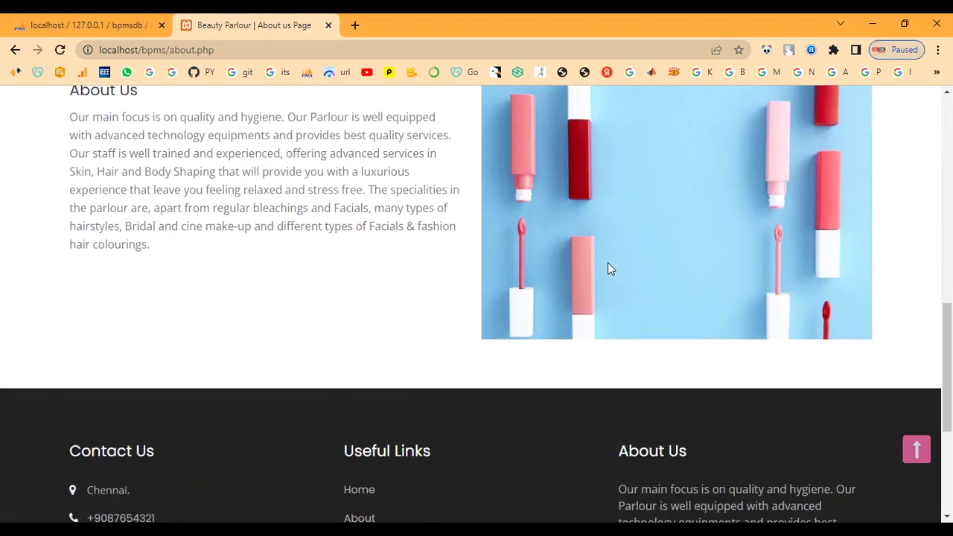
scroll(607, 268, down, 3)
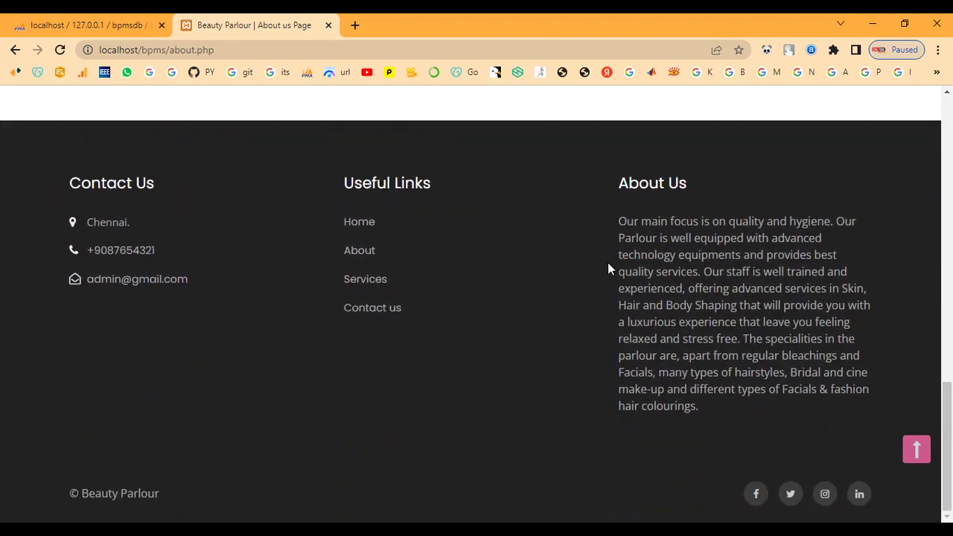
scroll(608, 262, up, 13)
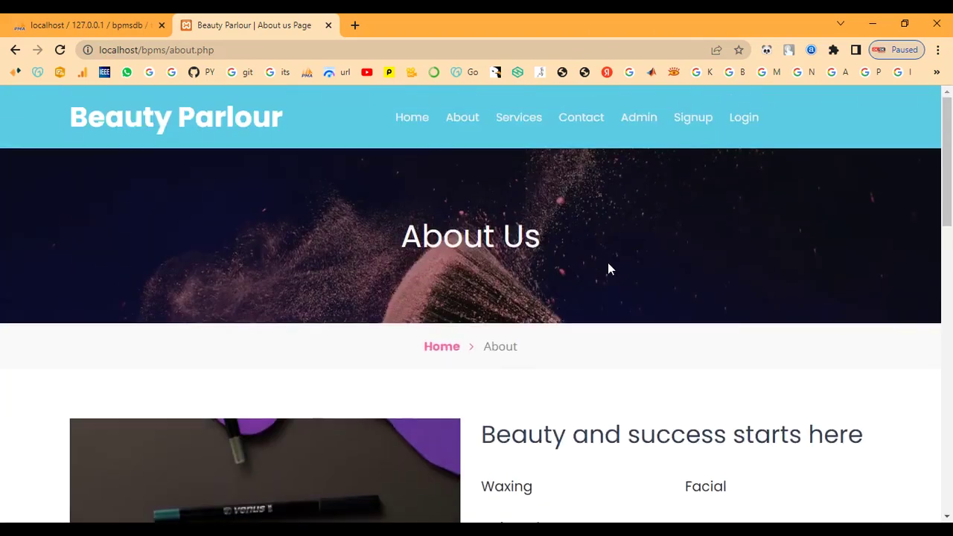
Browse the Services page, scrolling through all the service cards.
click(530, 126)
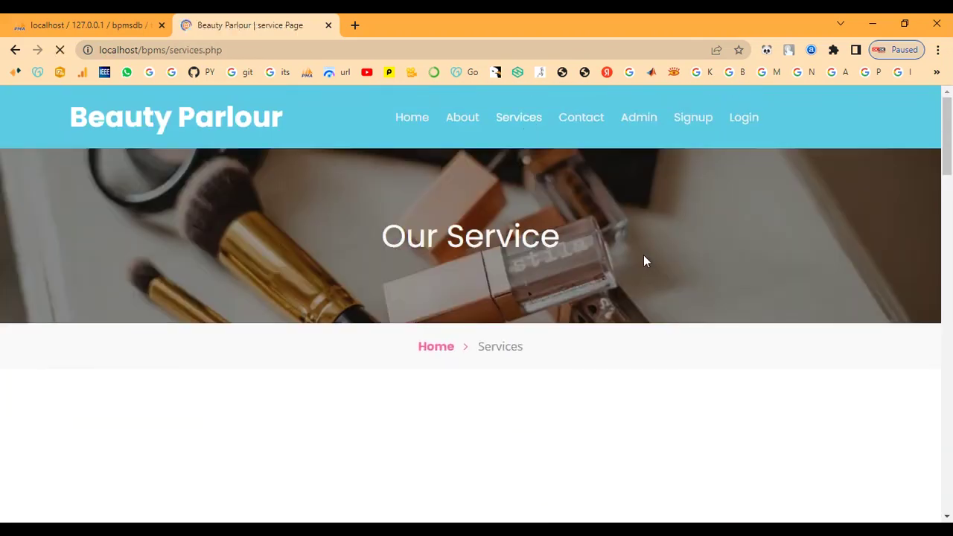
scroll(644, 260, down, 3)
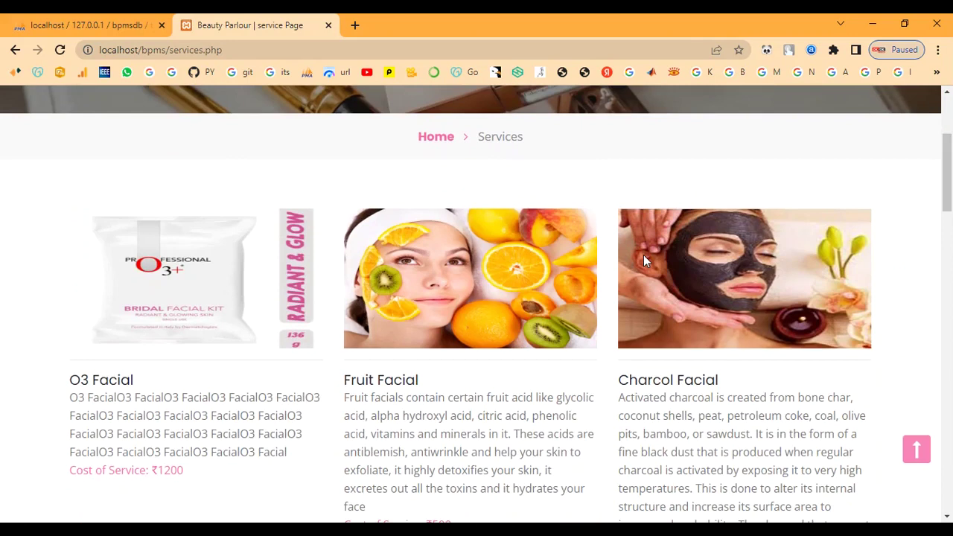
scroll(645, 261, down, 2)
scroll(643, 254, down, 4)
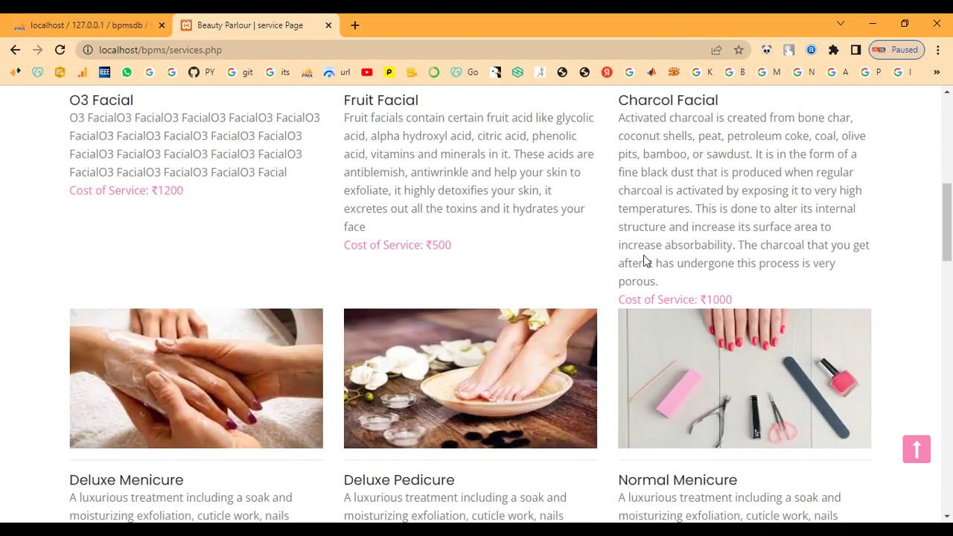
scroll(643, 255, down, 1)
scroll(643, 254, down, 4)
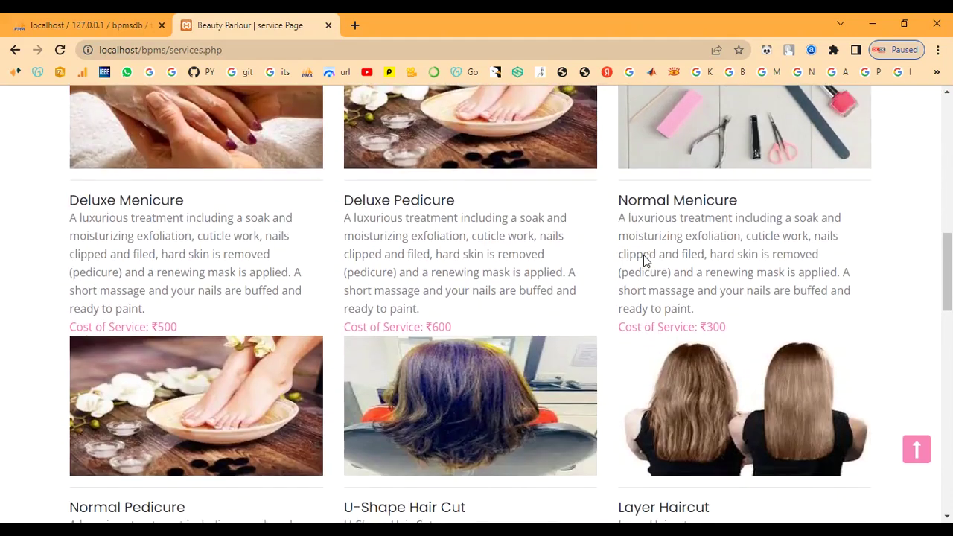
scroll(643, 254, down, 5)
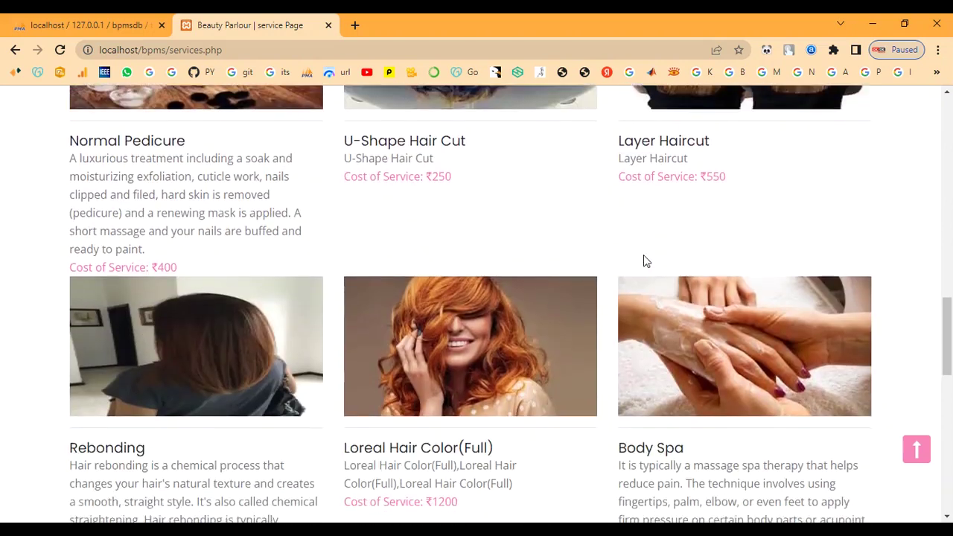
scroll(643, 254, down, 5)
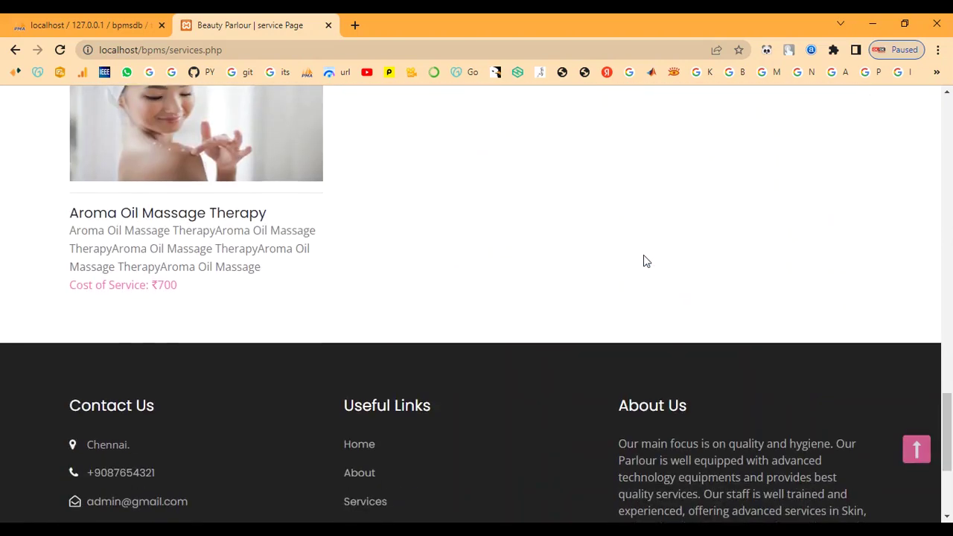
scroll(643, 255, up, 3)
scroll(644, 255, up, 10)
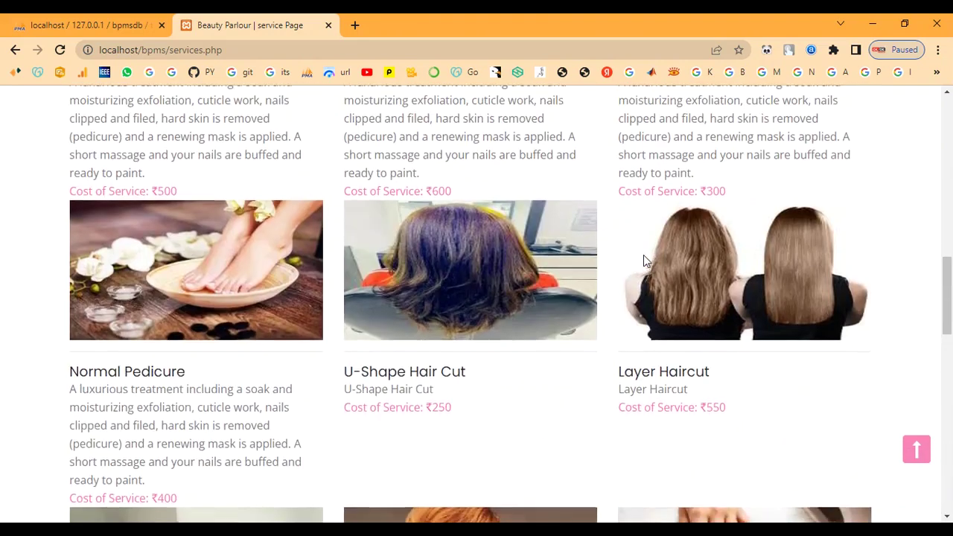
scroll(644, 257, up, 6)
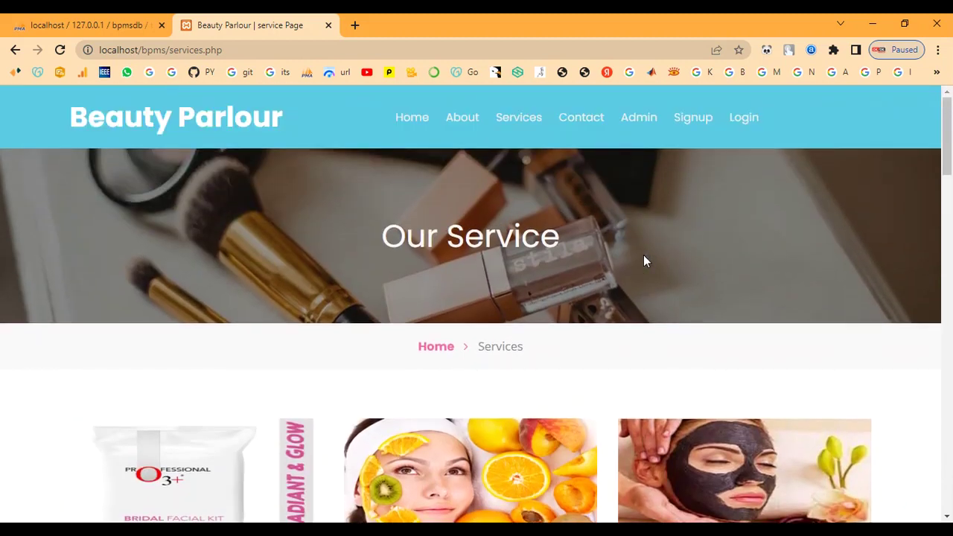
Open Contact Us and review the 10:30 am–7:30 pm hours and message form.
click(579, 117)
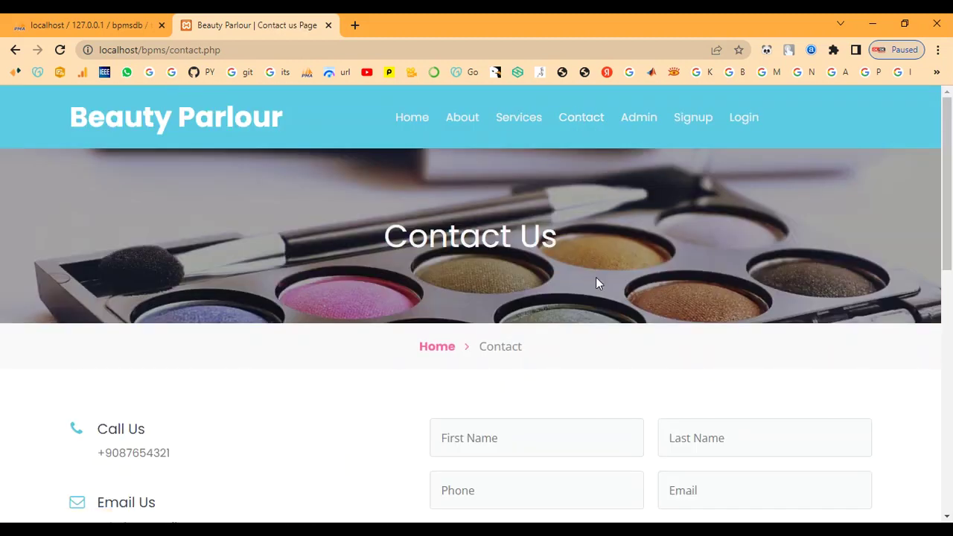
scroll(595, 279, down, 3)
scroll(592, 286, down, 5)
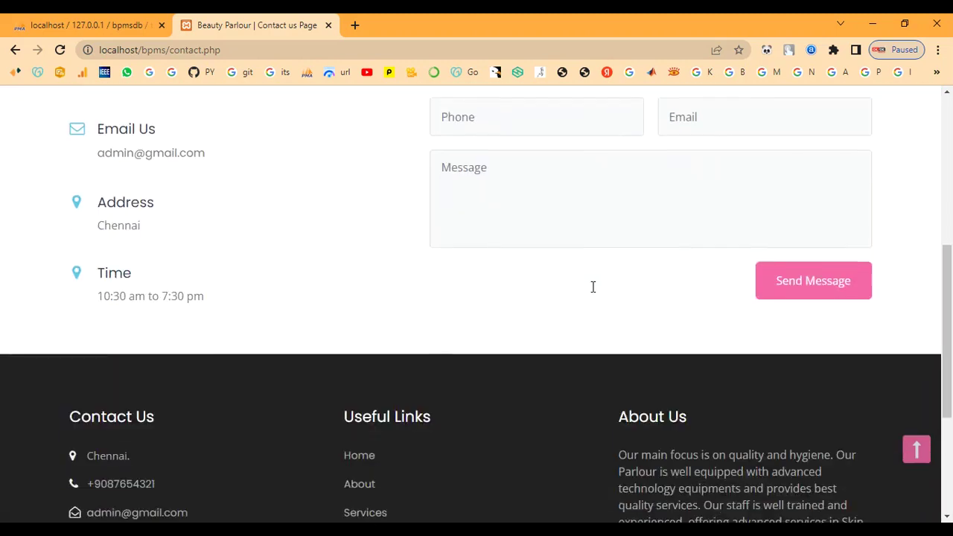
scroll(593, 287, up, 3)
scroll(593, 287, up, 5)
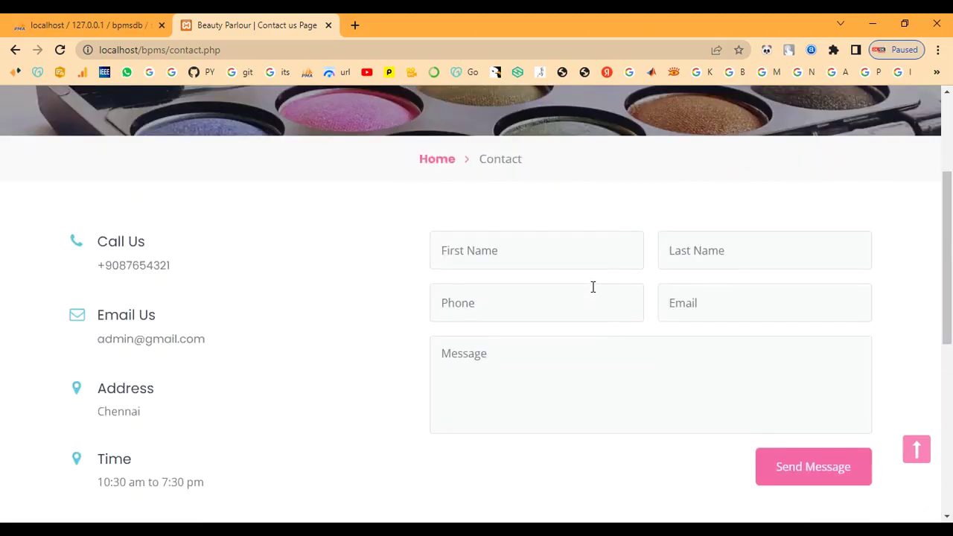
Sign in to the admin panel with the admin username and password, declining to save it.
click(640, 119)
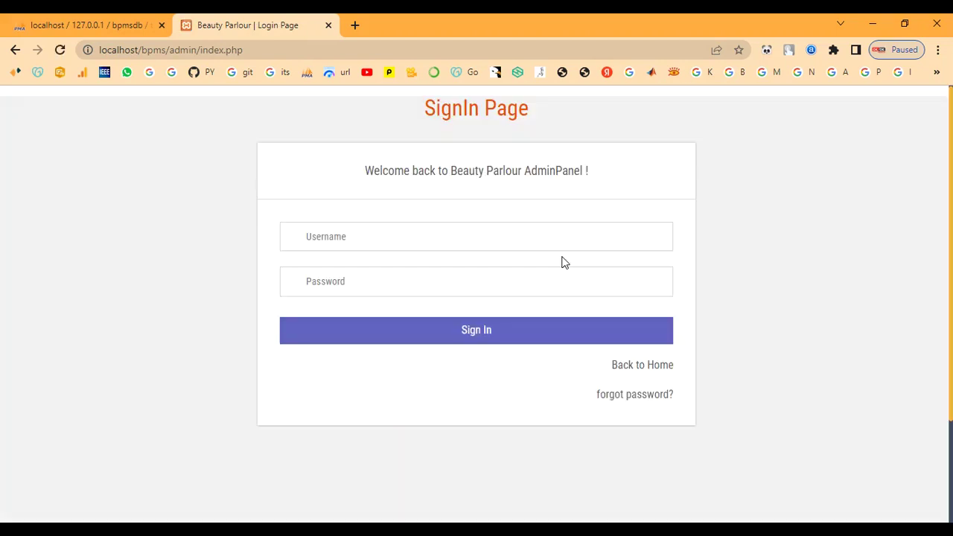
click(452, 238)
text(admin)
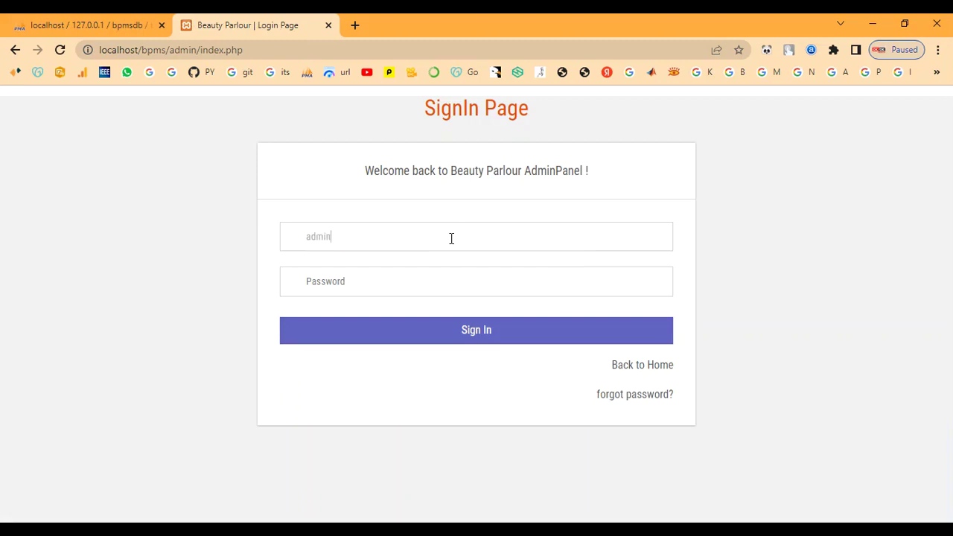
key(Tab)
text(Te)
click(419, 328)
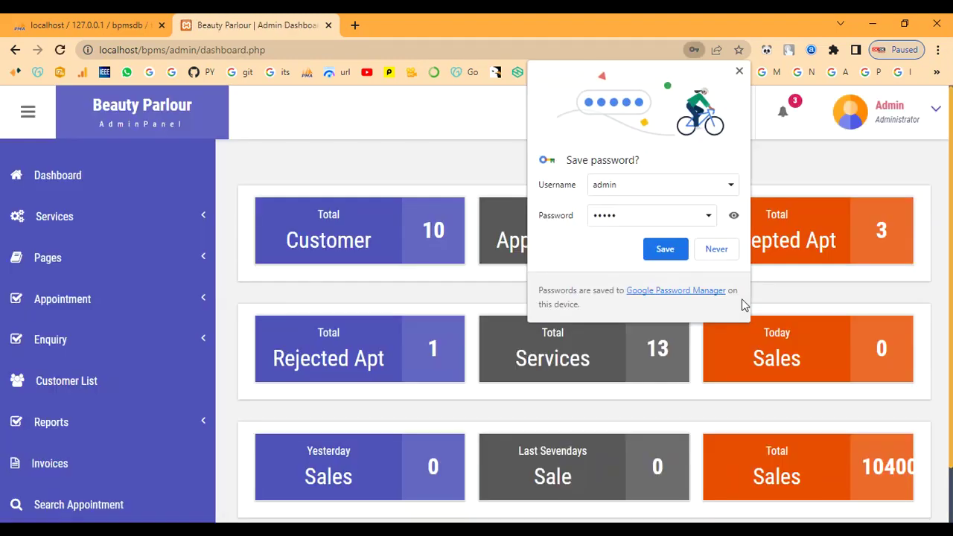
click(716, 250)
Review the Manage Services list, then return to the Add Services form.
click(80, 222)
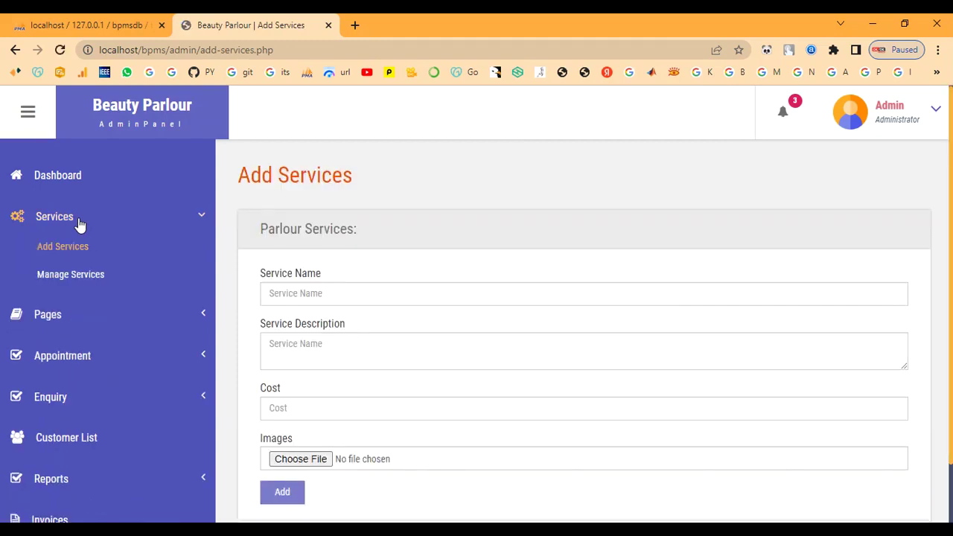
click(60, 274)
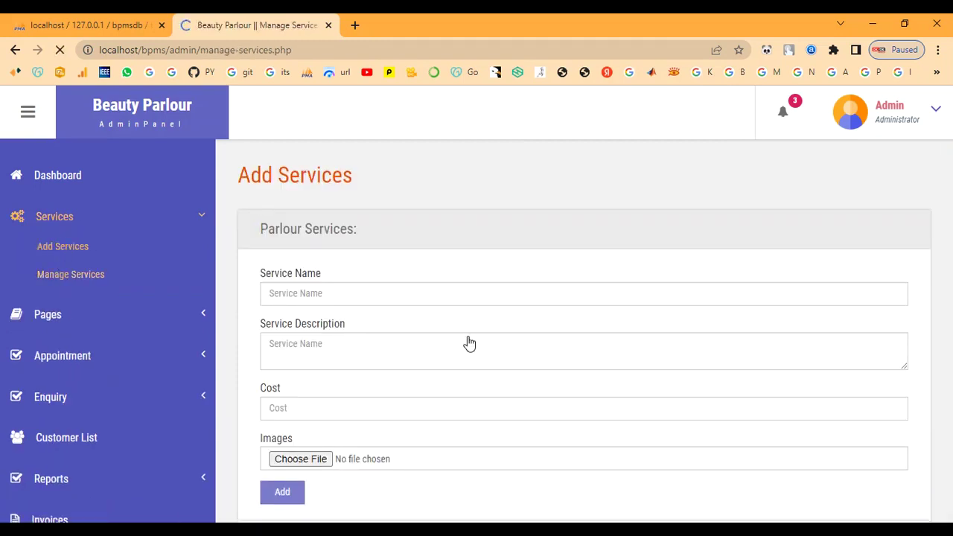
scroll(468, 336, down, 6)
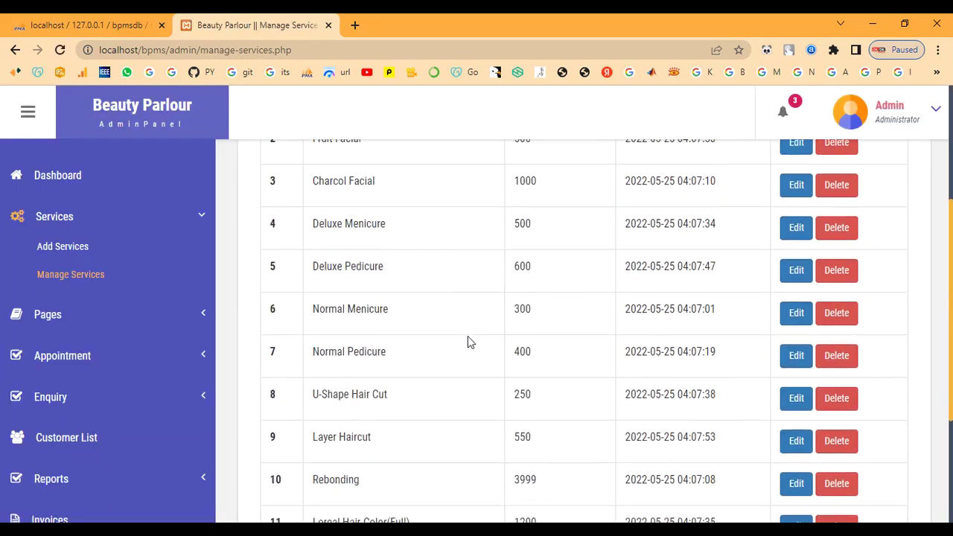
scroll(468, 335, up, 6)
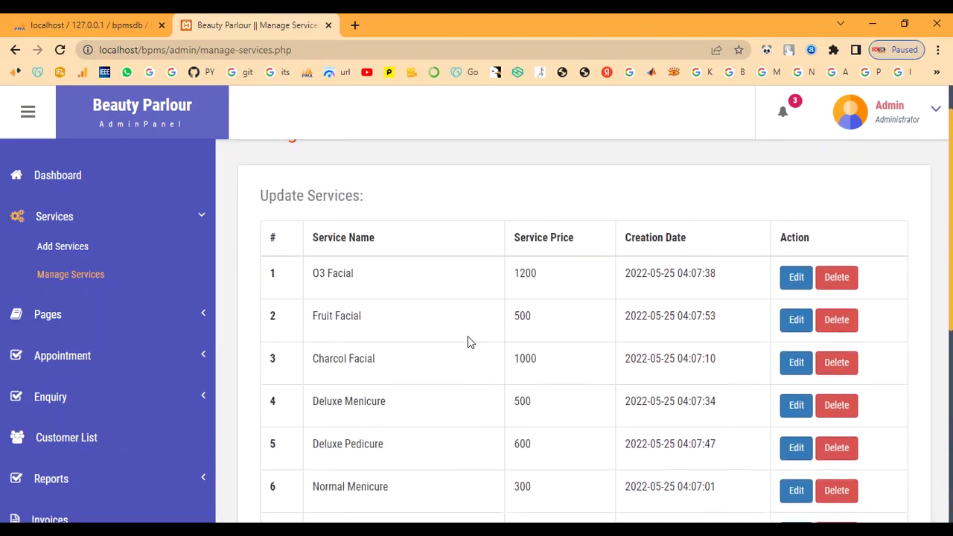
click(87, 246)
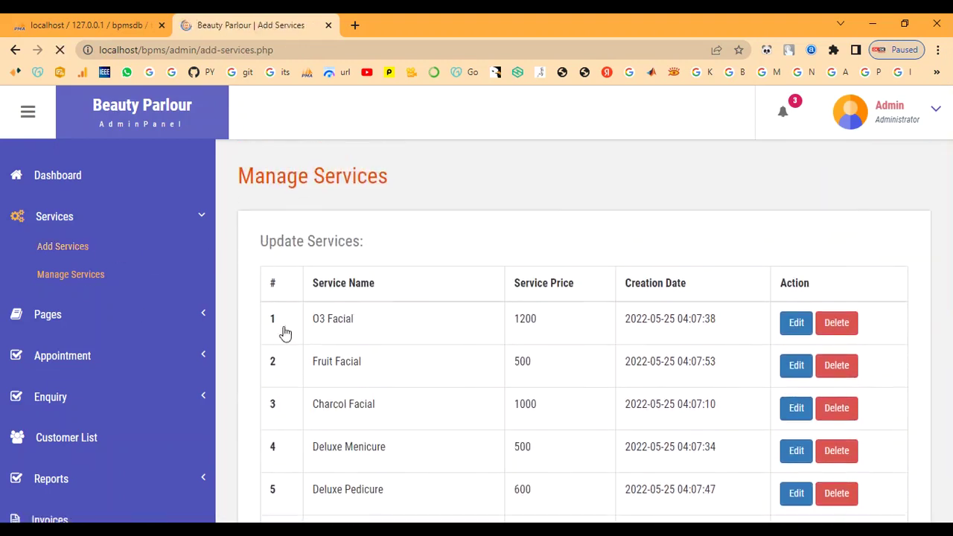
Enter service name 'Bridal Makeup', paste its description, and set cost 7000.
click(441, 285)
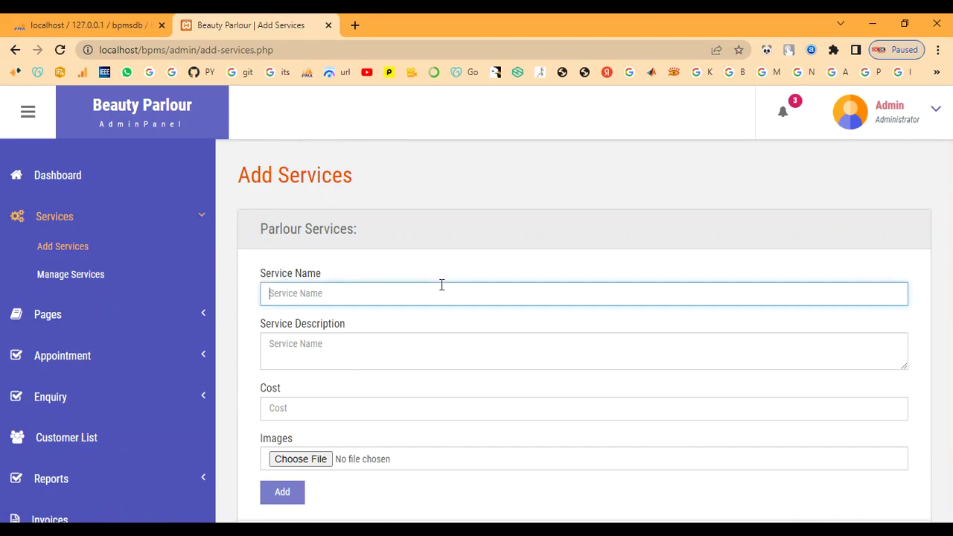
text(B)
text(ridal Makeup)
key(Tab)
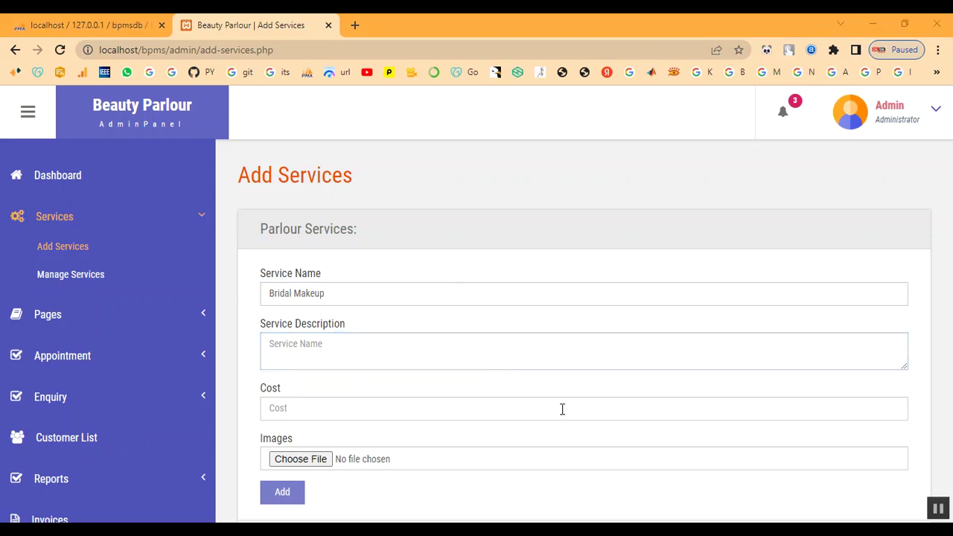
click(479, 366)
text(This type of bridal makeup gives a smooth, second-skin finish which tends to feel light on the skin. It's lightweight and long-lasting which means it stays put for more than 4 to 5 hours. If you are a newbie or a seasoned pro, you might need a few tools and techniques to set it right on your skin)
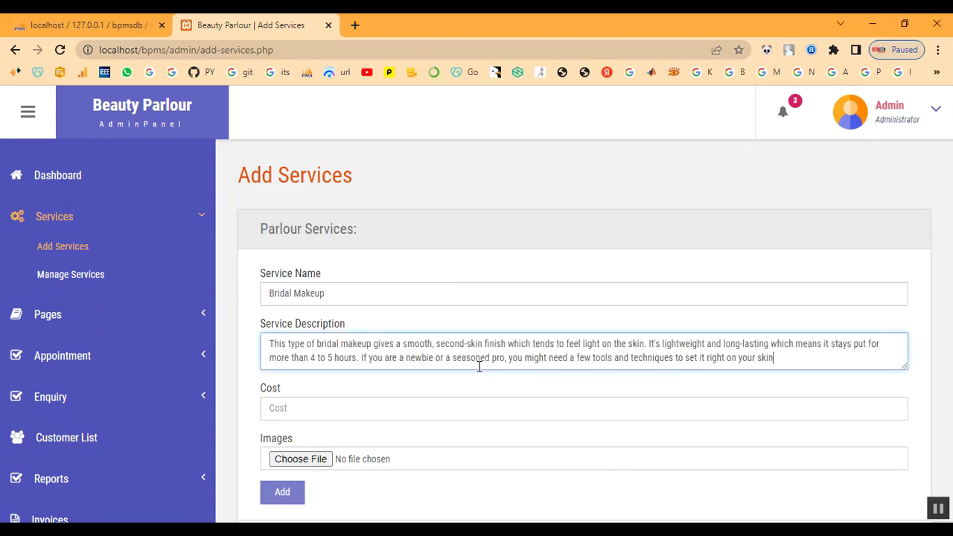
click(453, 407)
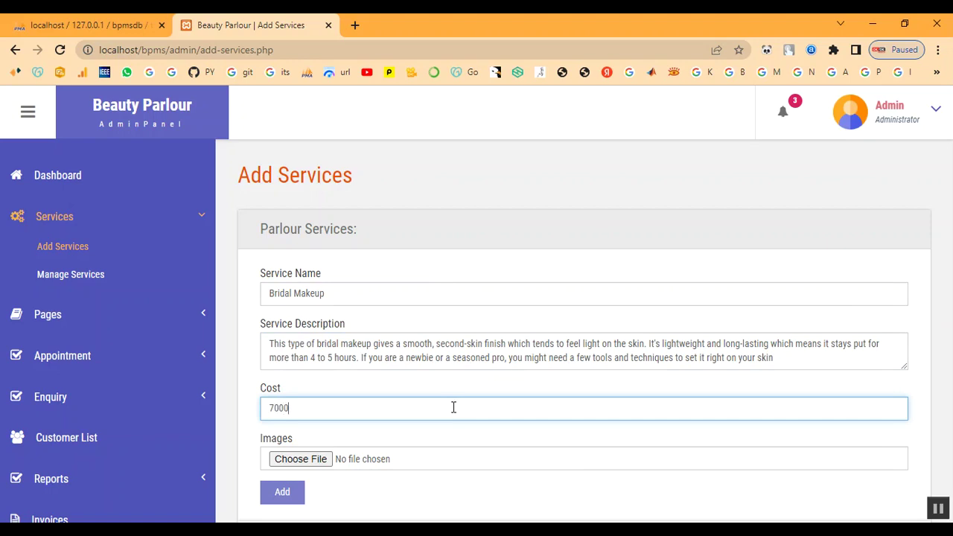
Attach Bridal-Makeup-Ideas.jpg from the admin images folder and submit the service.
click(316, 460)
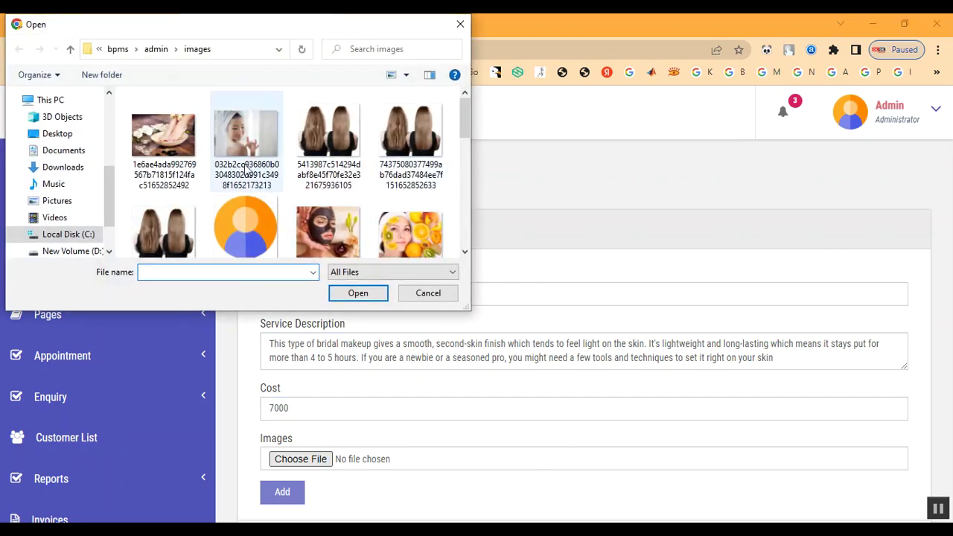
click(156, 50)
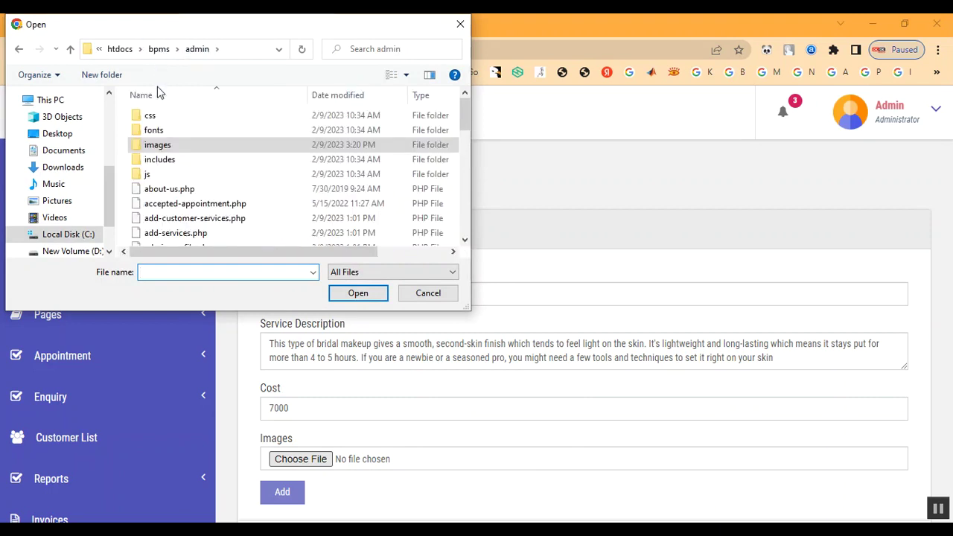
double_click(165, 147)
scroll(274, 218, down, 2)
scroll(273, 217, down, 3)
scroll(272, 217, up, 2)
scroll(297, 215, down, 3)
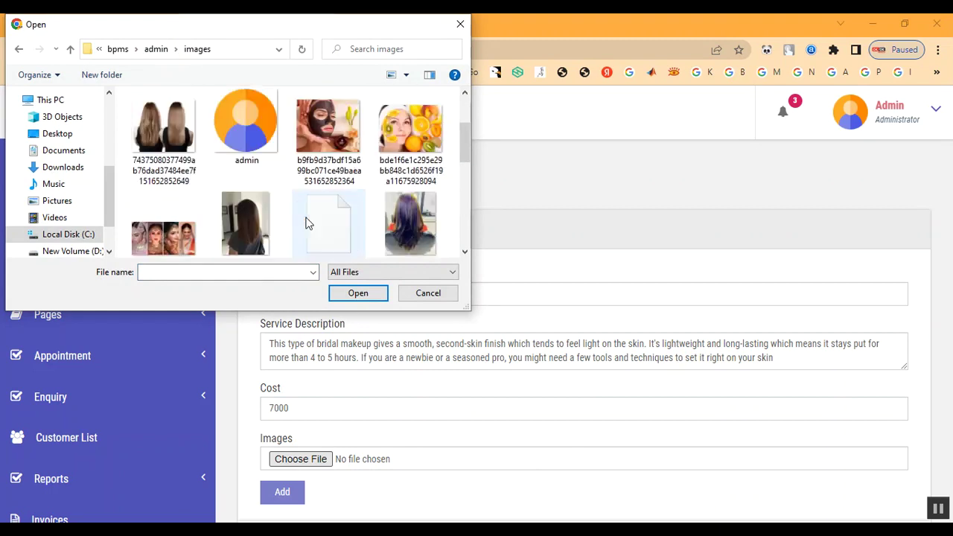
double_click(178, 220)
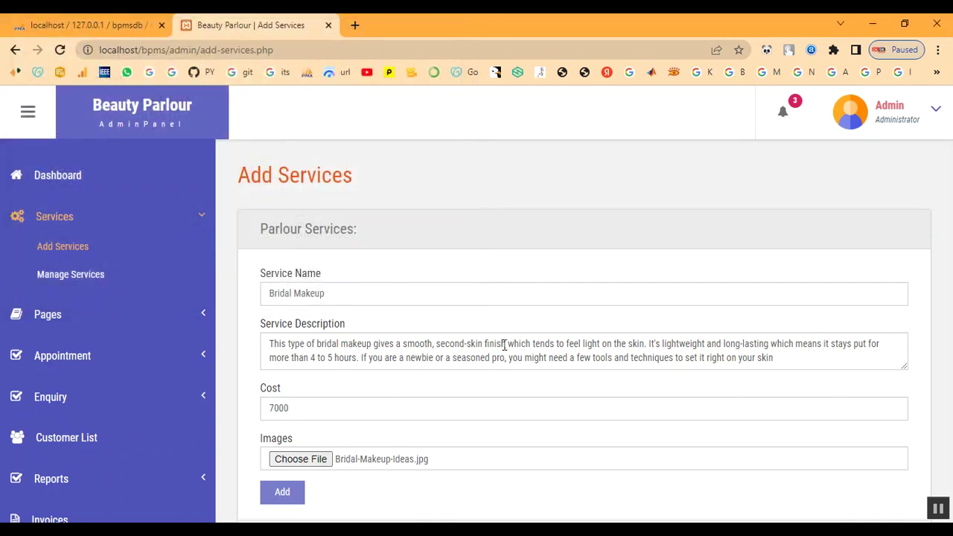
scroll(504, 345, down, 1)
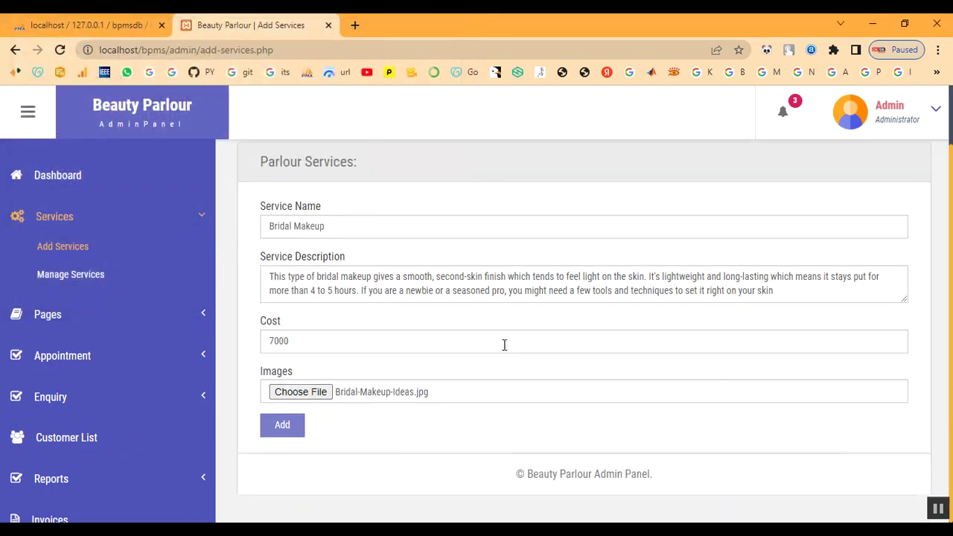
click(282, 425)
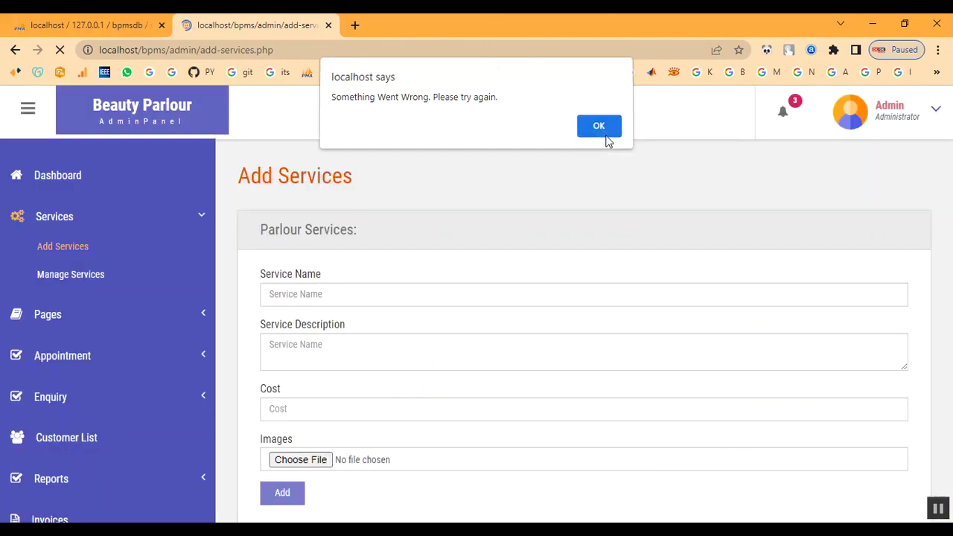
Dismiss the error, then enter 'Keratin Treatment', paste its description, and set cost 2000.
click(603, 138)
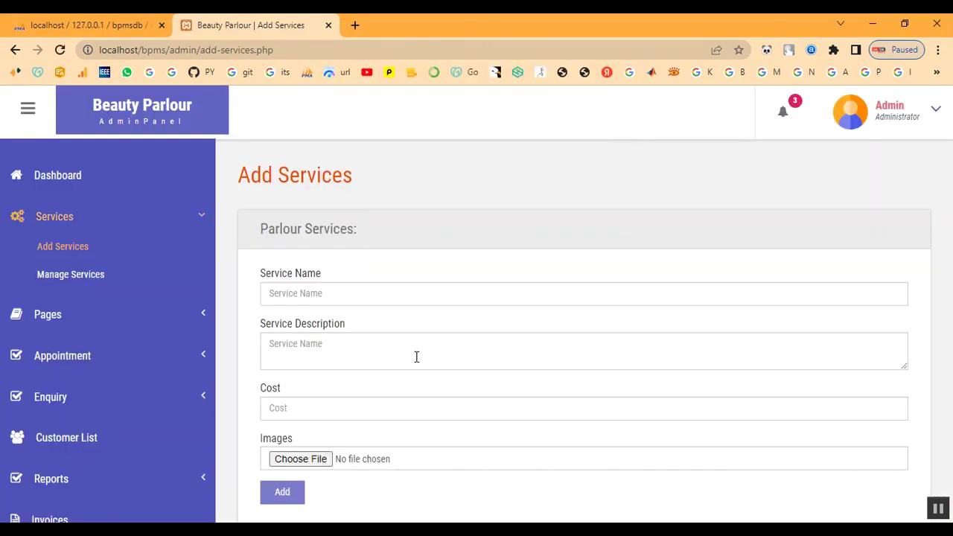
click(347, 290)
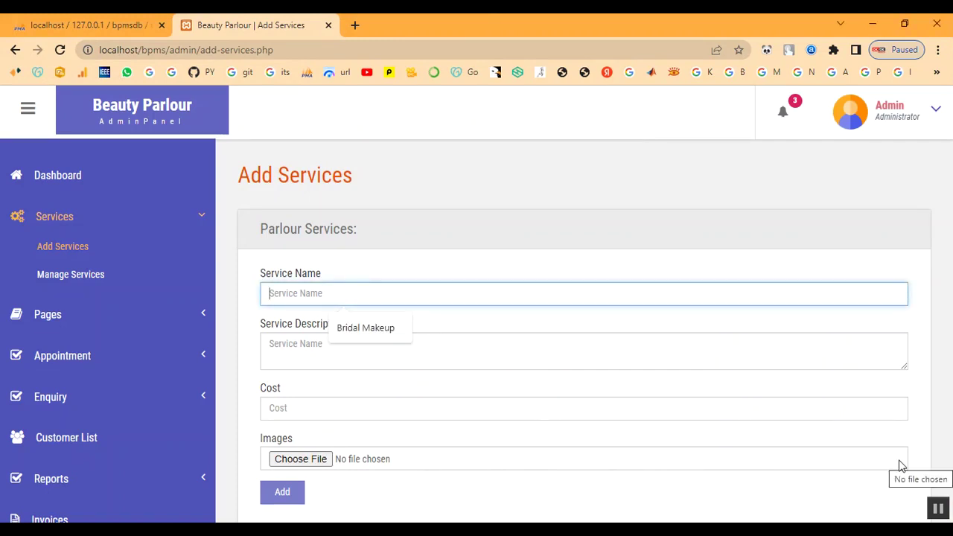
text(Keratin Treatment)
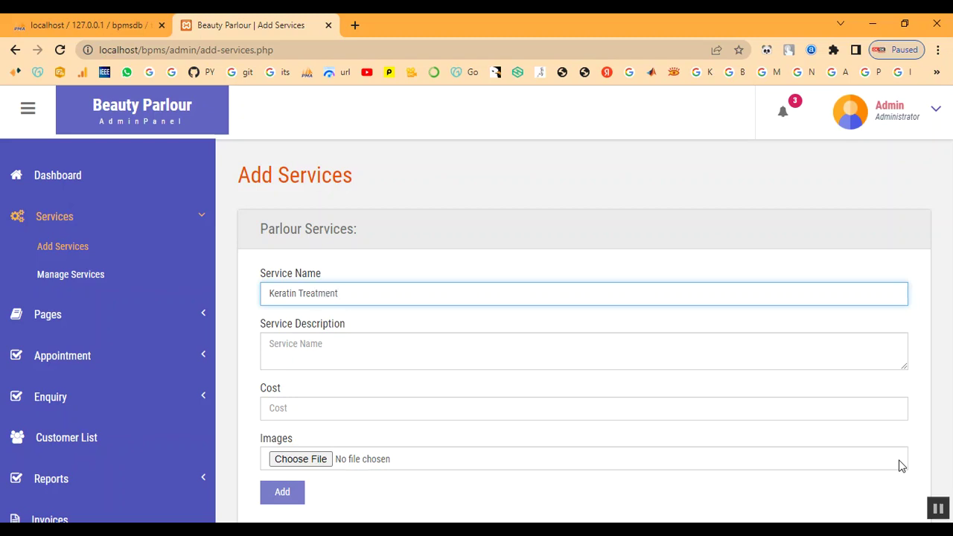
key(Tab)
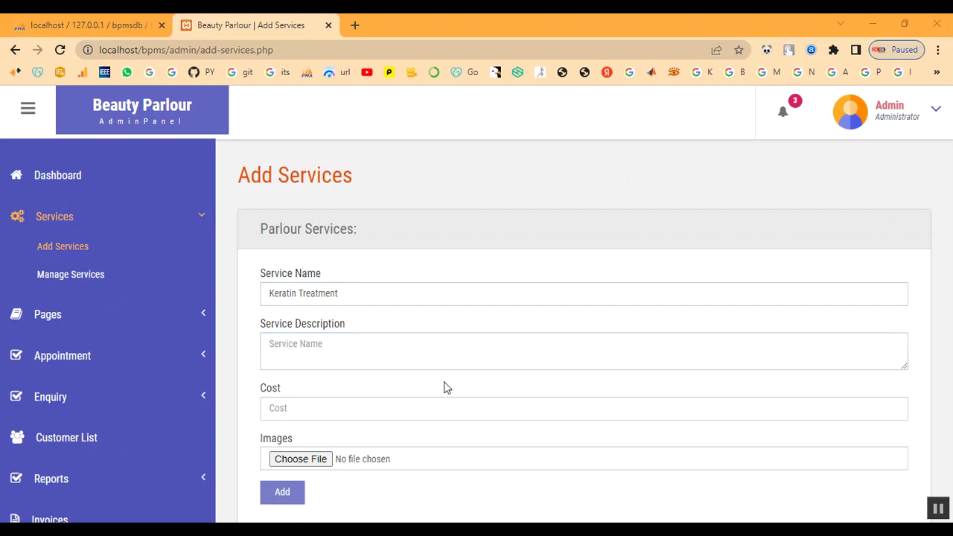
click(400, 359)
text(A keratin hair treatment is a process that helps straighten and smooth frizzy or damaged hair. Keratin is a protein that the body produces naturally. It helps give structure and strength to the hair, skin, and nails.)
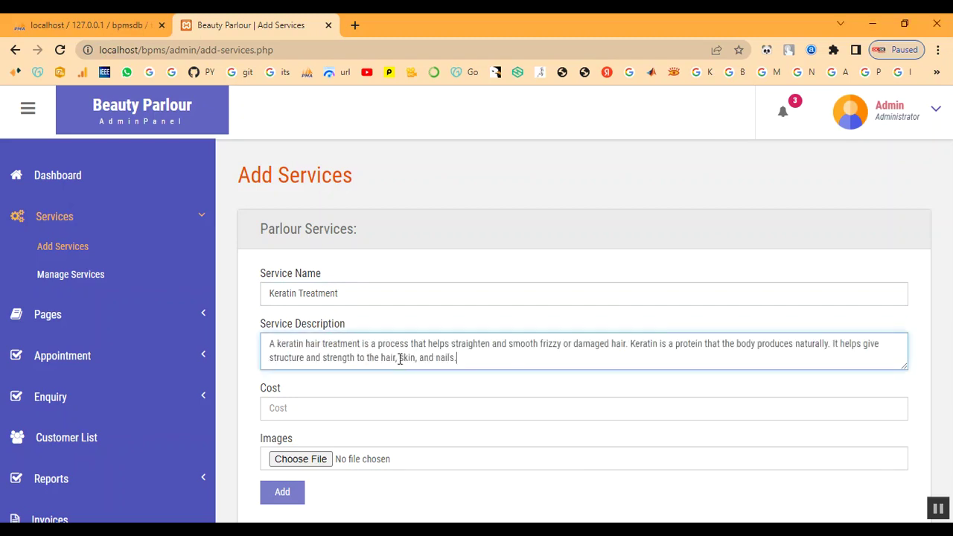
click(384, 418)
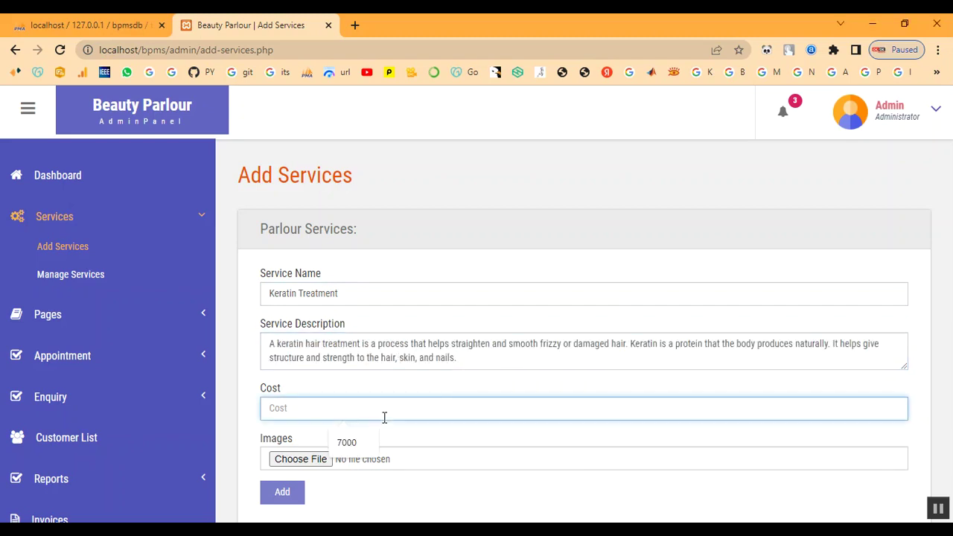
text(2000)
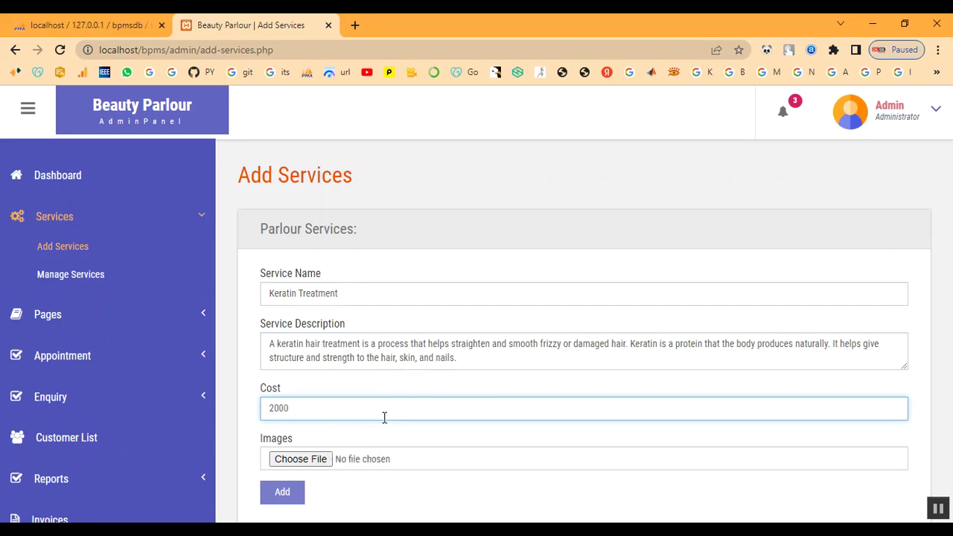
Attach download (1).jpg, submit, and acknowledge the 'Service has been added.' message.
click(300, 459)
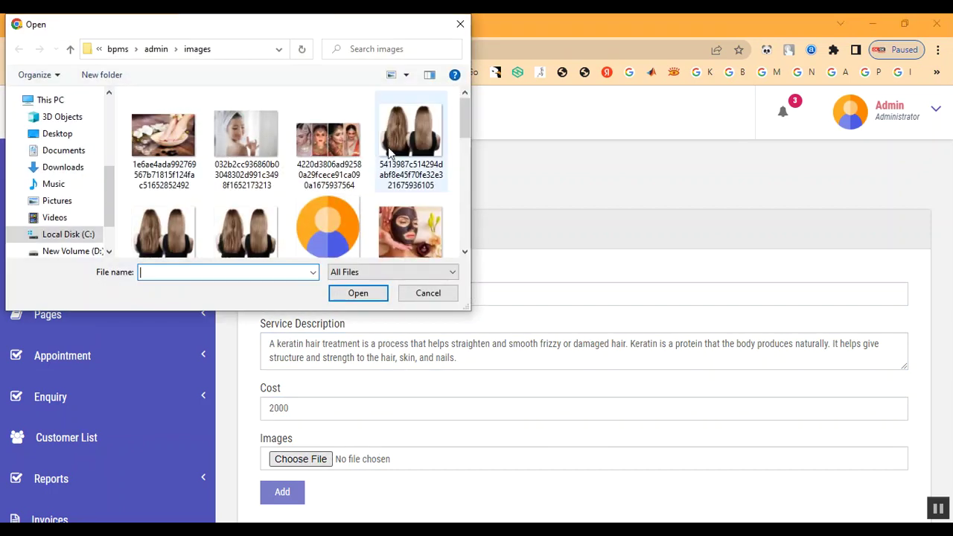
scroll(402, 193, down, 5)
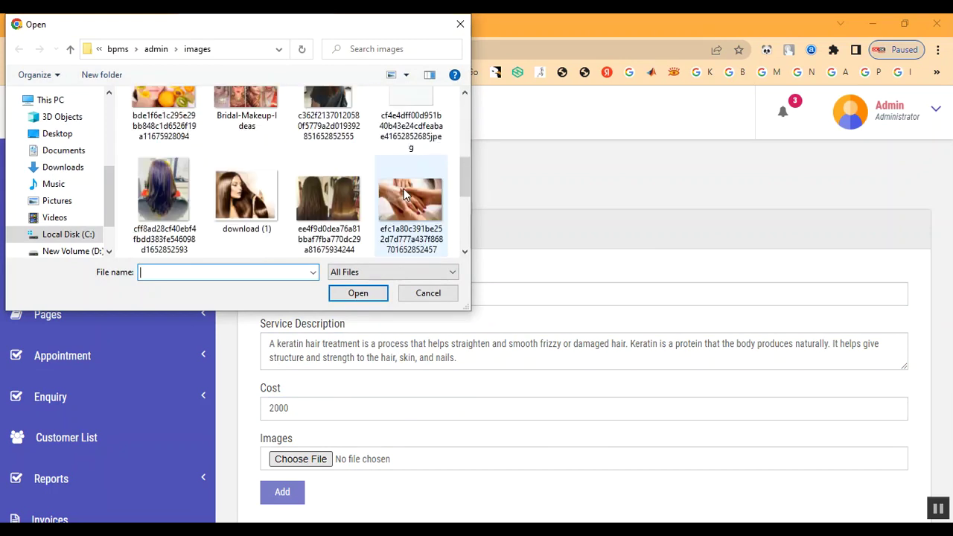
double_click(259, 219)
click(281, 492)
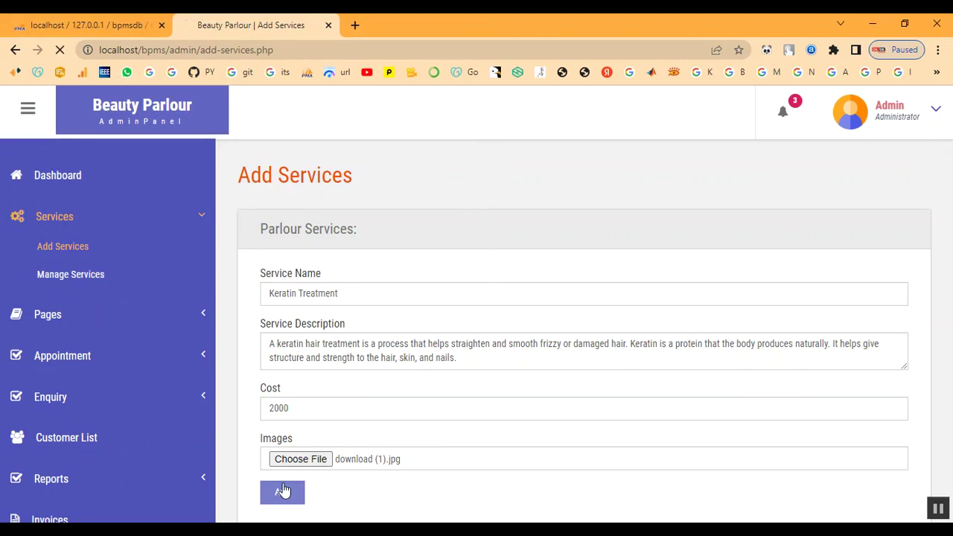
drag(346, 106, 553, 127)
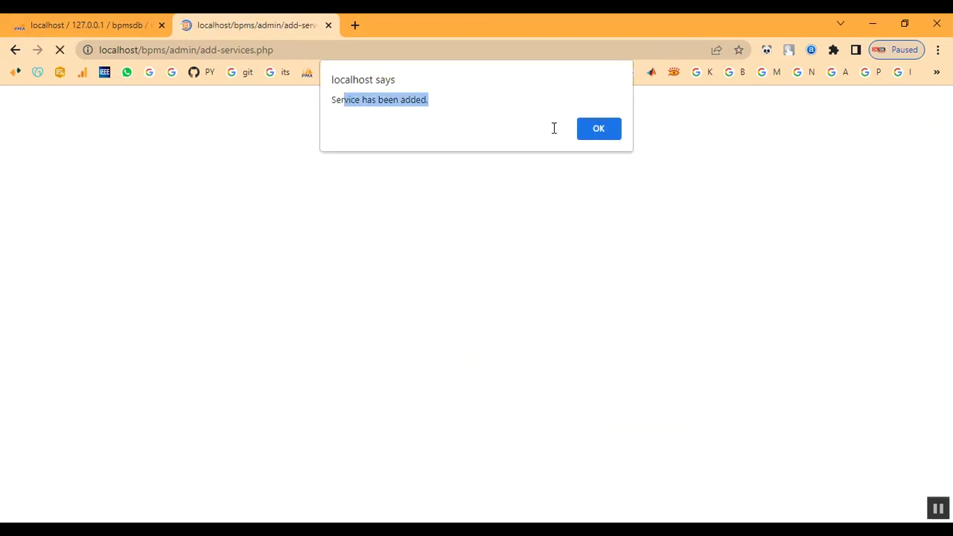
click(611, 134)
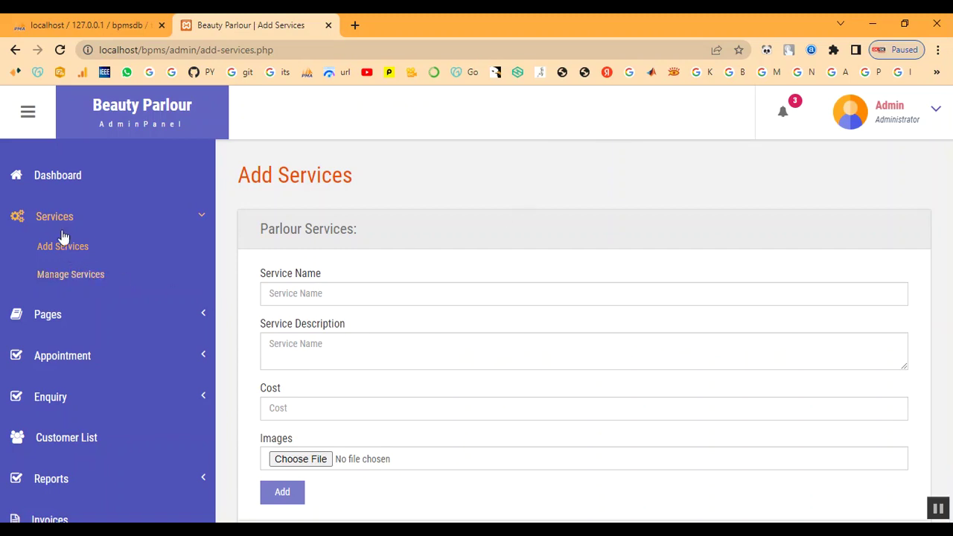
Confirm Keratin Treatment at 2000 appears as row 14 in Manage Services.
click(63, 276)
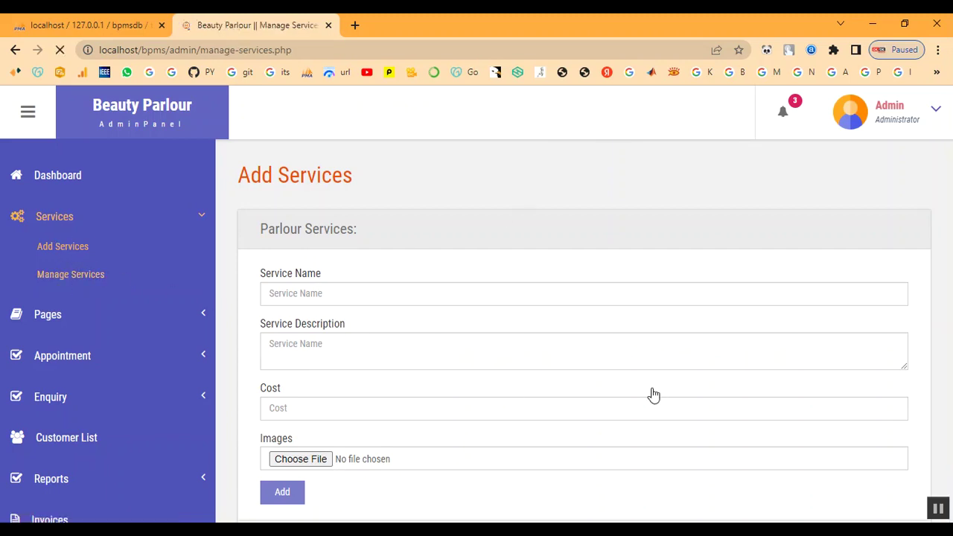
scroll(631, 404, down, 4)
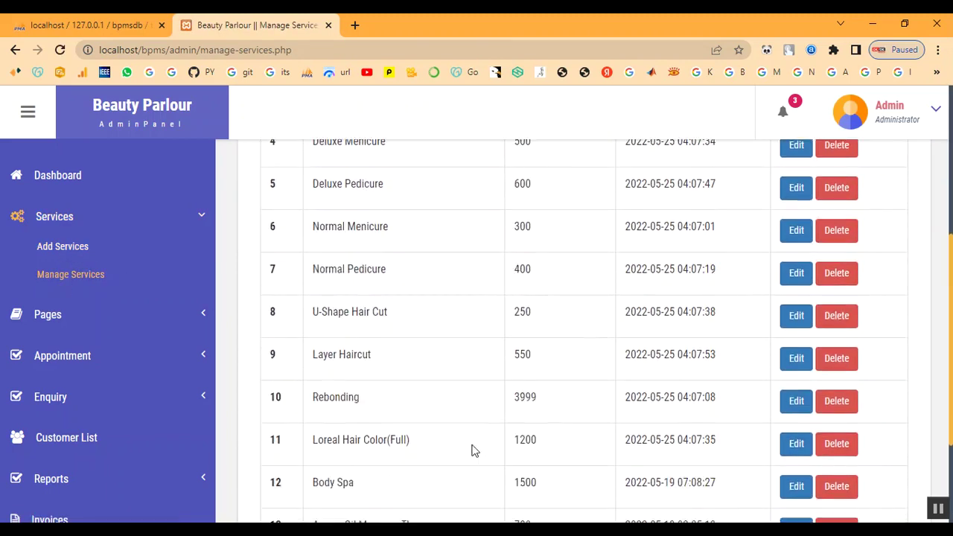
scroll(471, 450, down, 2)
drag(315, 426, 405, 433)
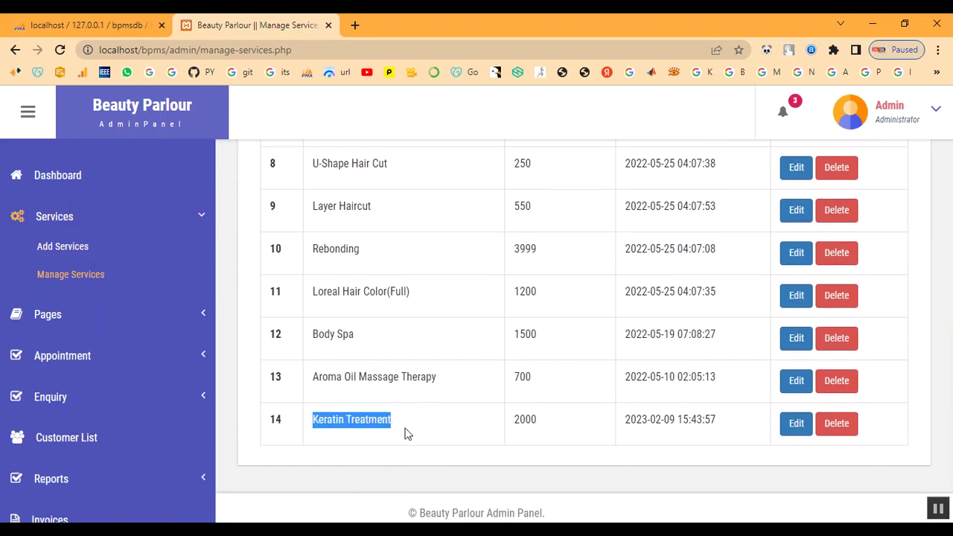
double_click(525, 419)
drag(624, 421, 779, 442)
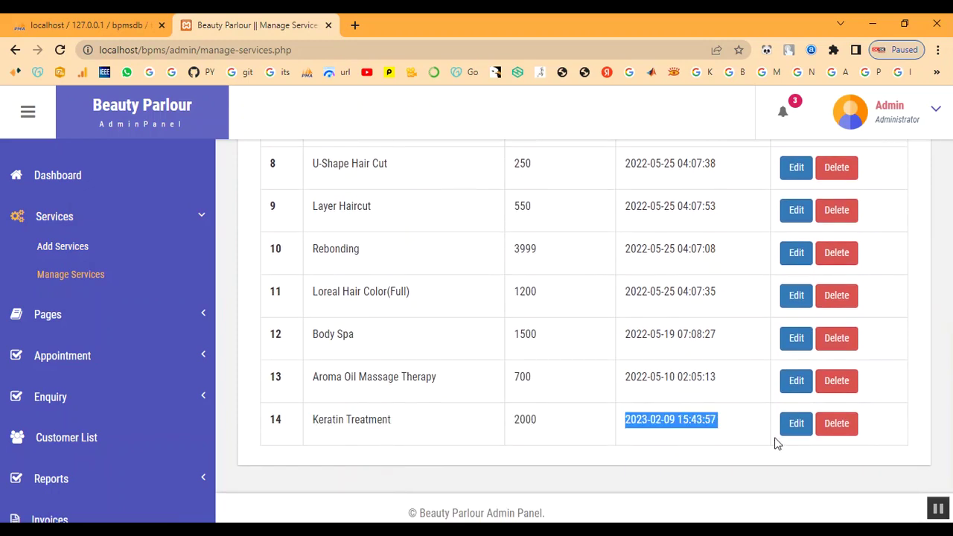
scroll(75, 224, up, 2)
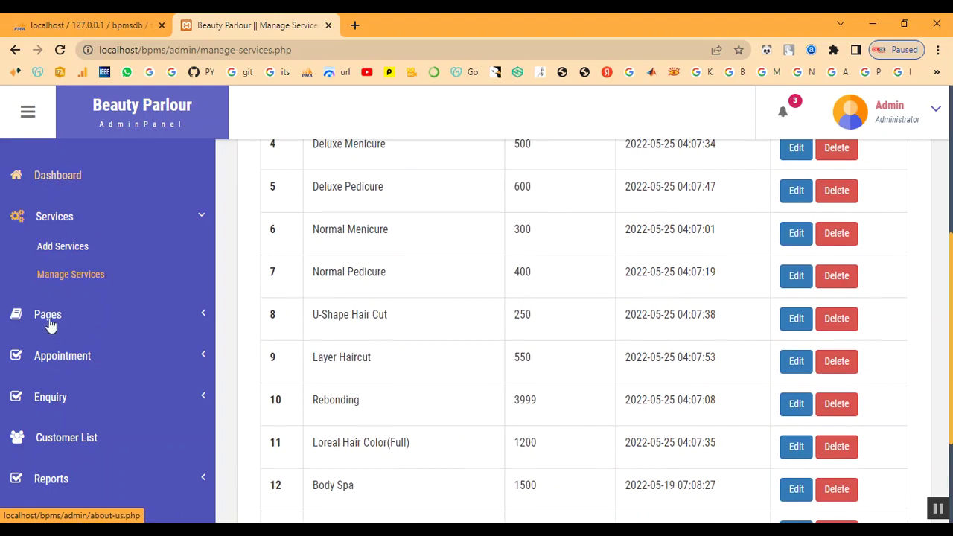
Review All Appointments, then view the Customer List of 10 registered customers.
click(67, 358)
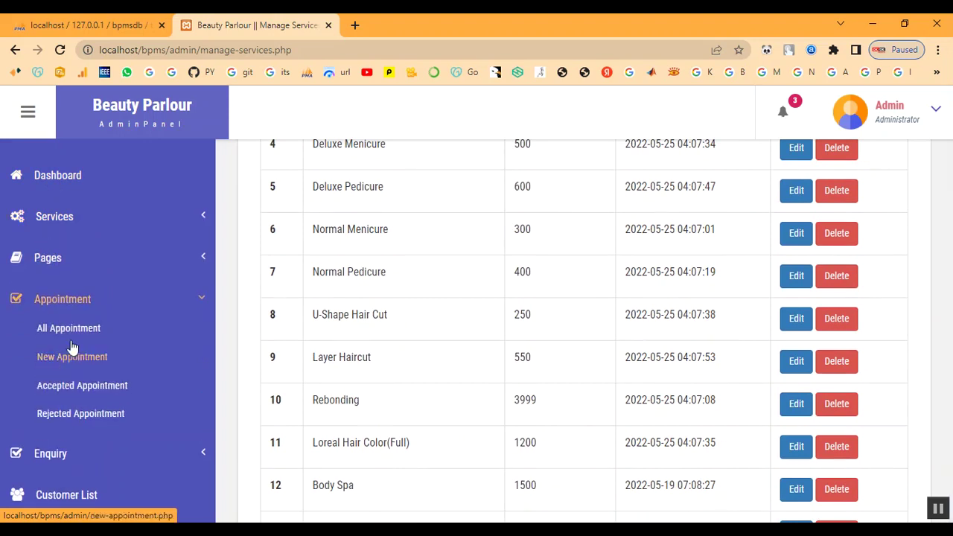
click(71, 334)
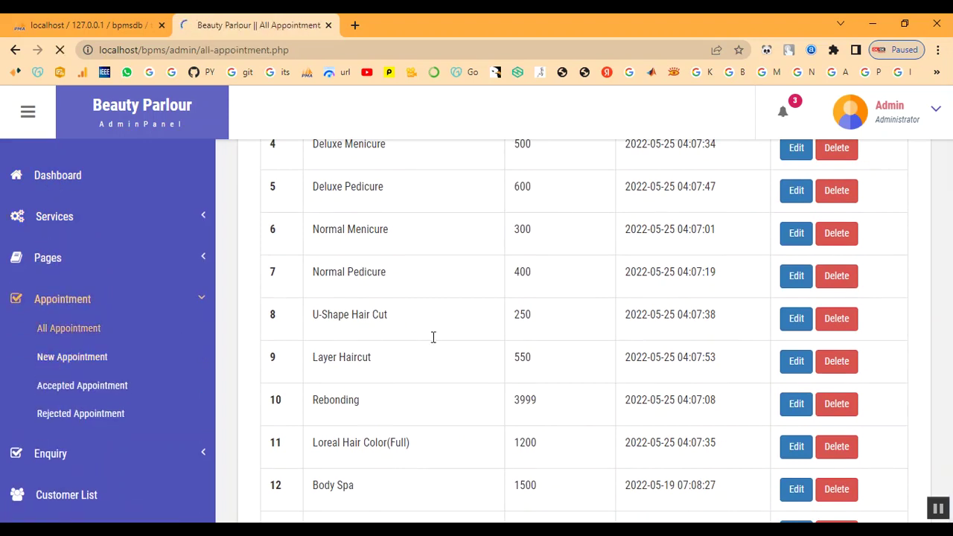
scroll(435, 342, down, 3)
scroll(435, 343, down, 2)
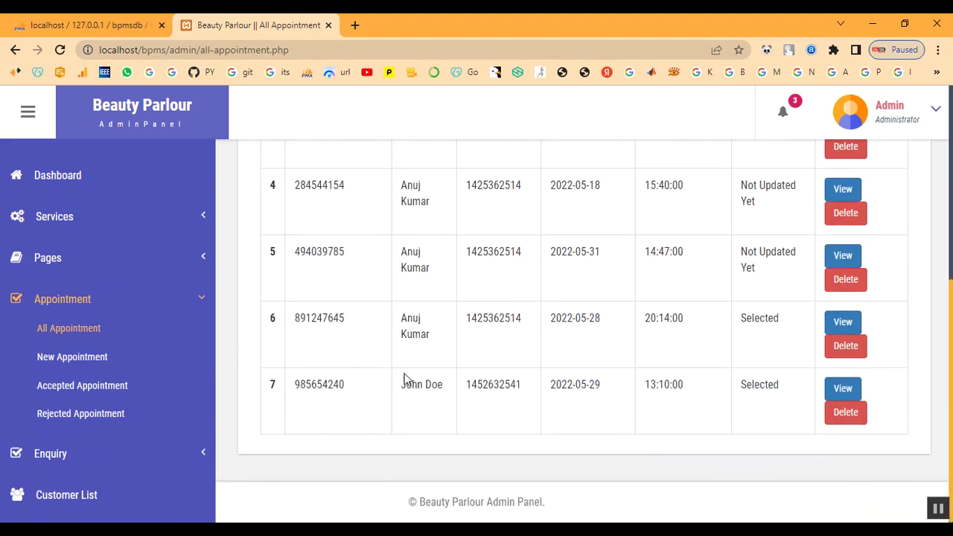
click(62, 301)
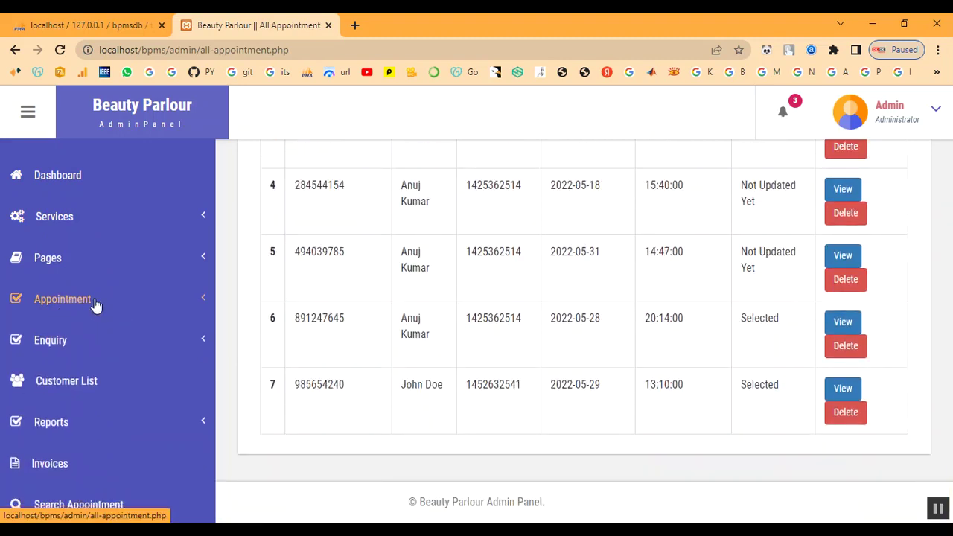
click(73, 384)
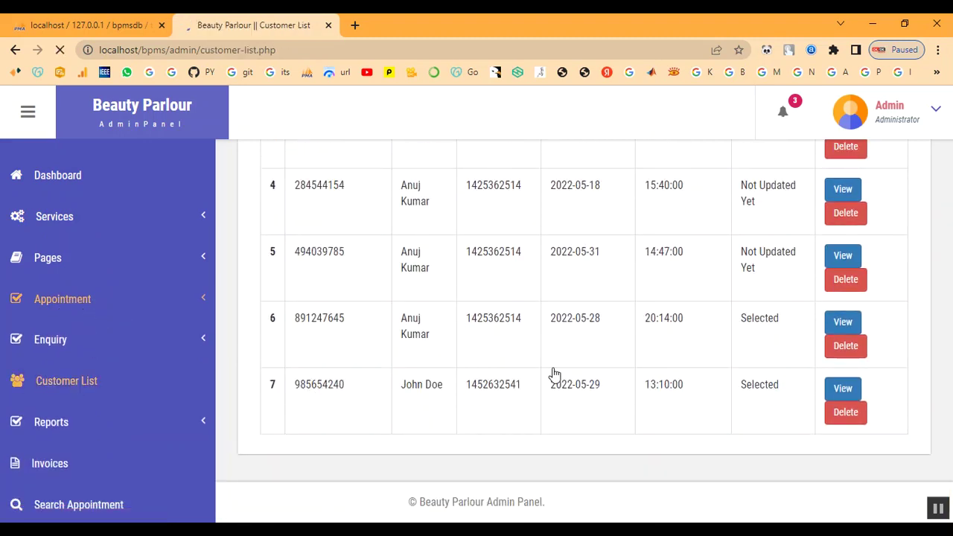
scroll(389, 468, down, 5)
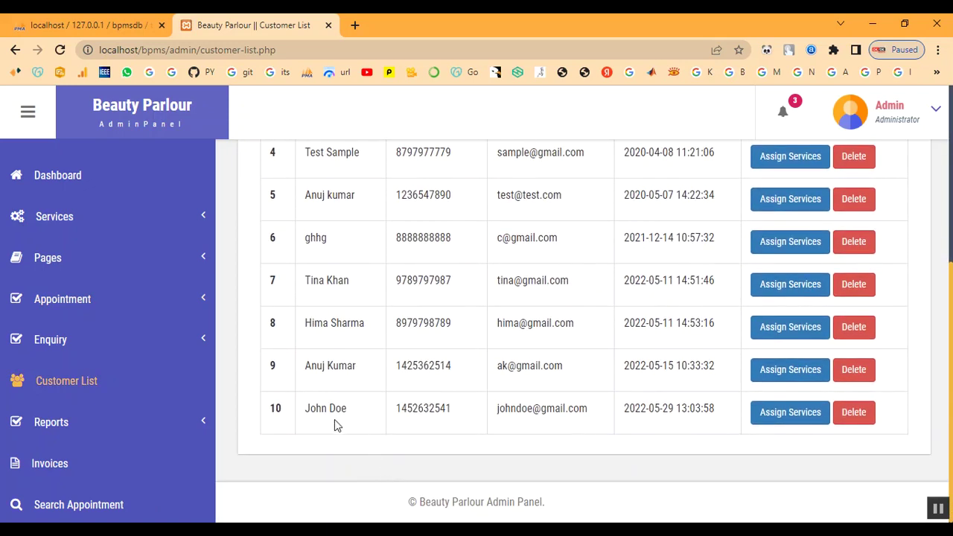
scroll(589, 397, up, 5)
click(882, 121)
Log out of the admin panel and return to the public home page.
click(876, 208)
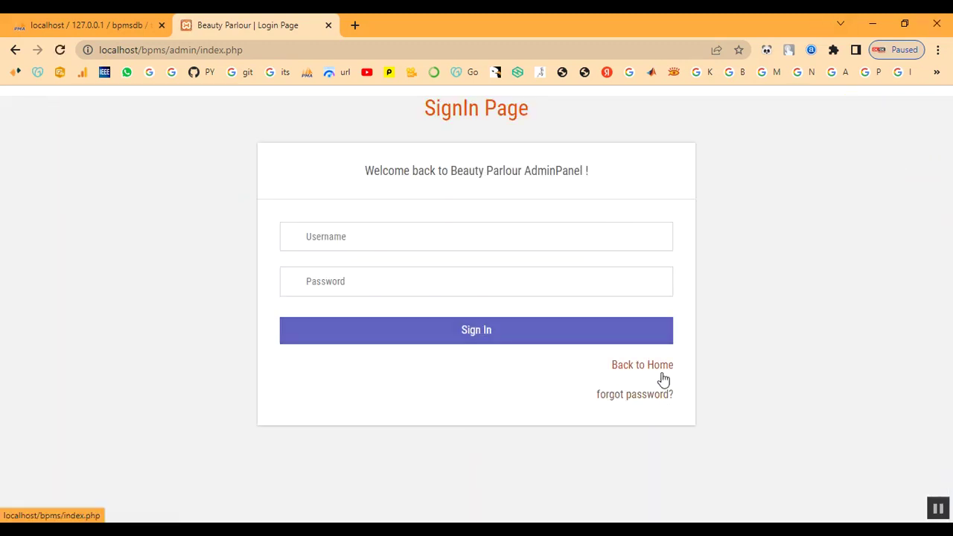
click(661, 374)
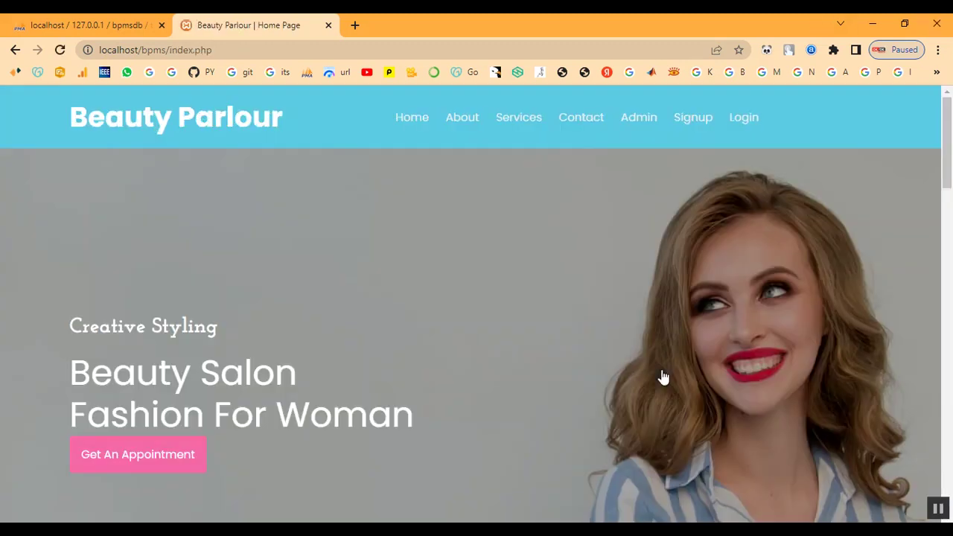
scroll(509, 314, down, 3)
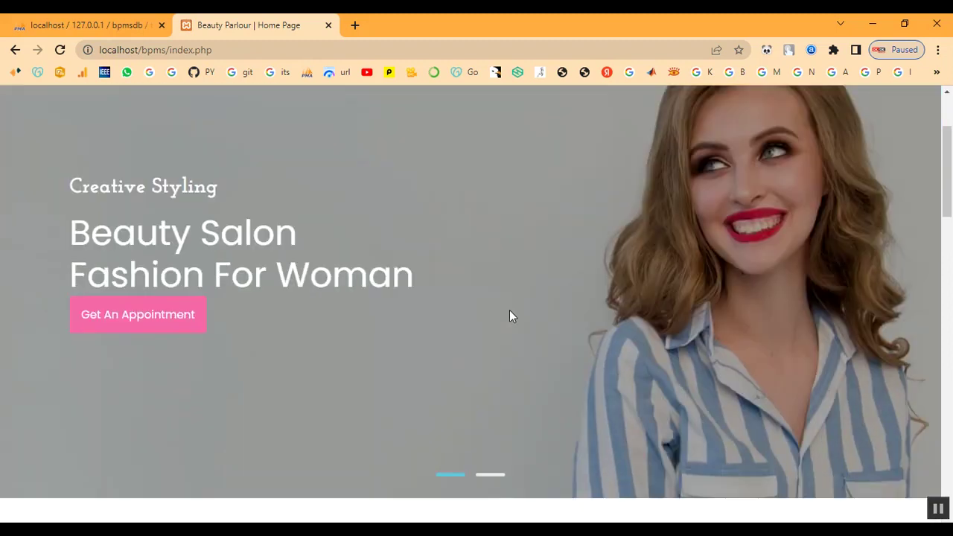
scroll(509, 314, up, 3)
Scroll the public Services page to find Keratin Treatment listed at ₹2000.
click(518, 121)
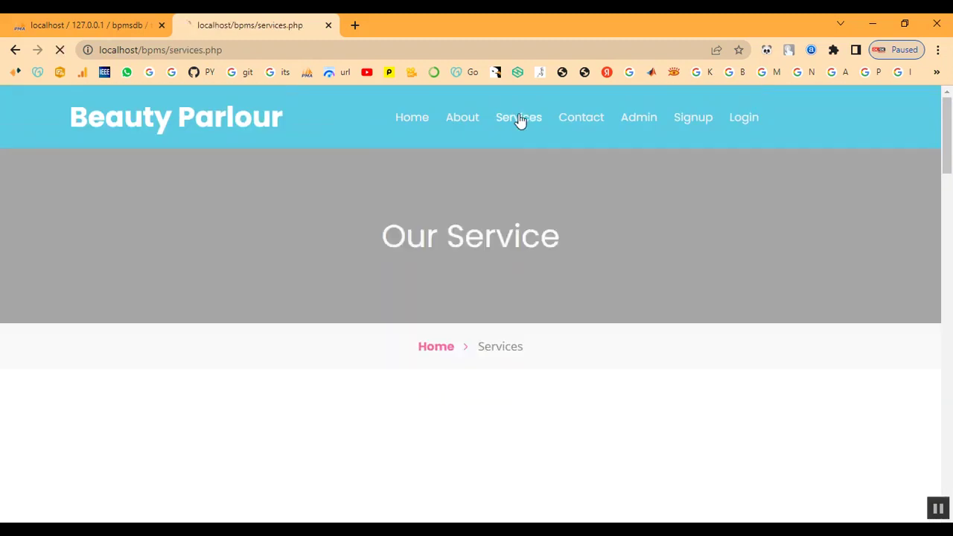
scroll(544, 278, down, 6)
scroll(544, 278, down, 10)
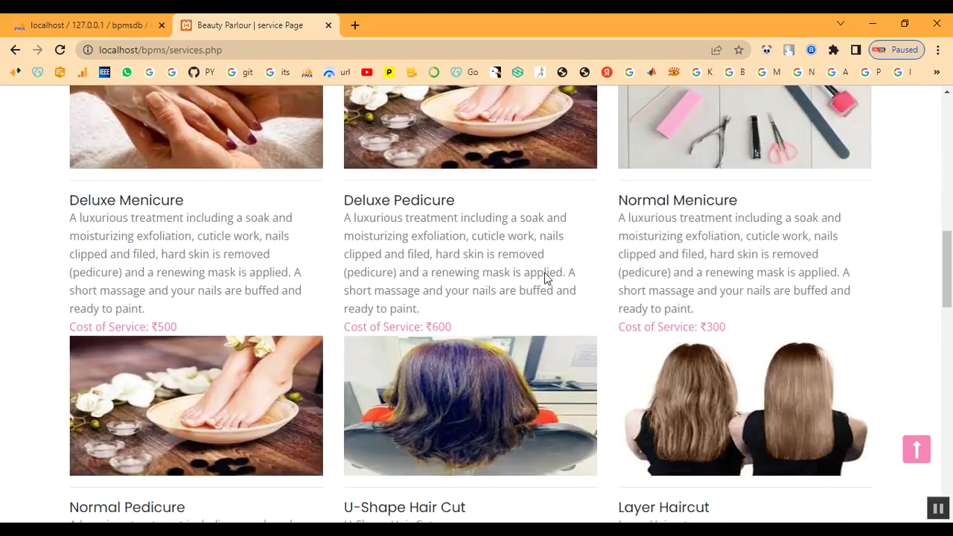
scroll(544, 278, down, 4)
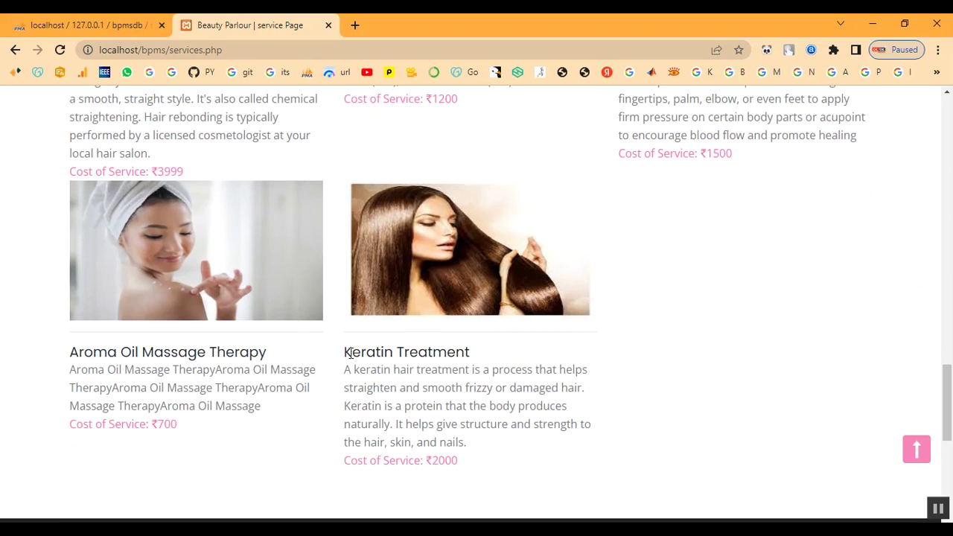
drag(343, 358, 623, 440)
click(737, 432)
scroll(704, 343, up, 2)
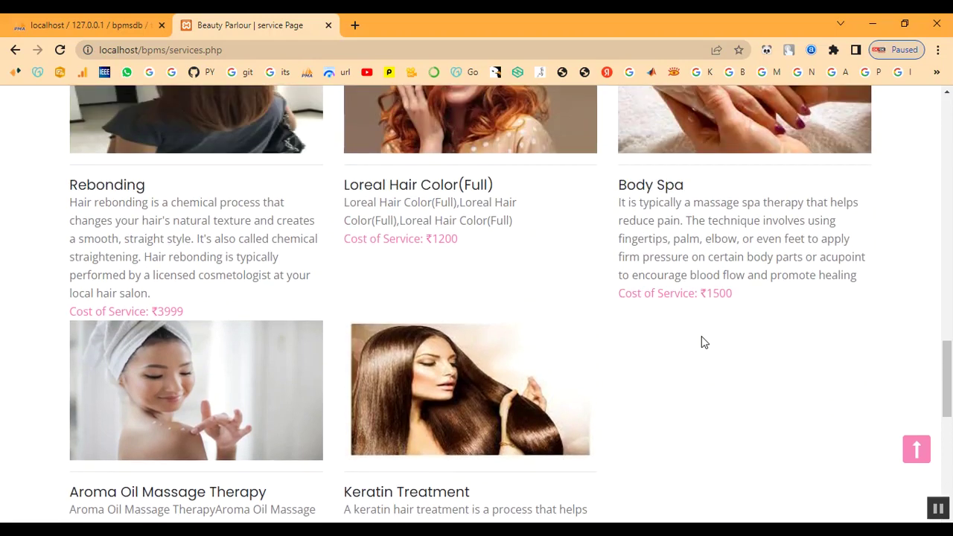
scroll(704, 343, down, 5)
scroll(701, 336, up, 12)
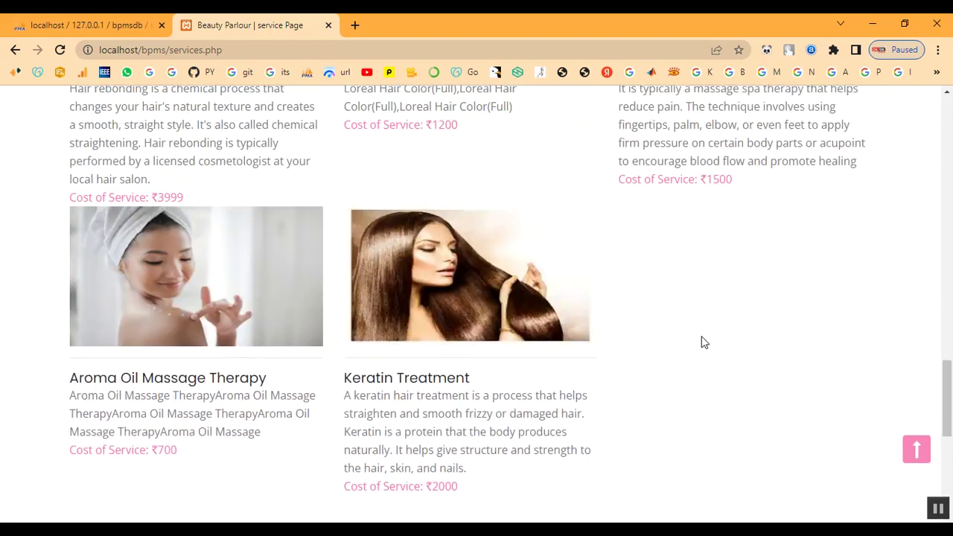
scroll(702, 336, up, 10)
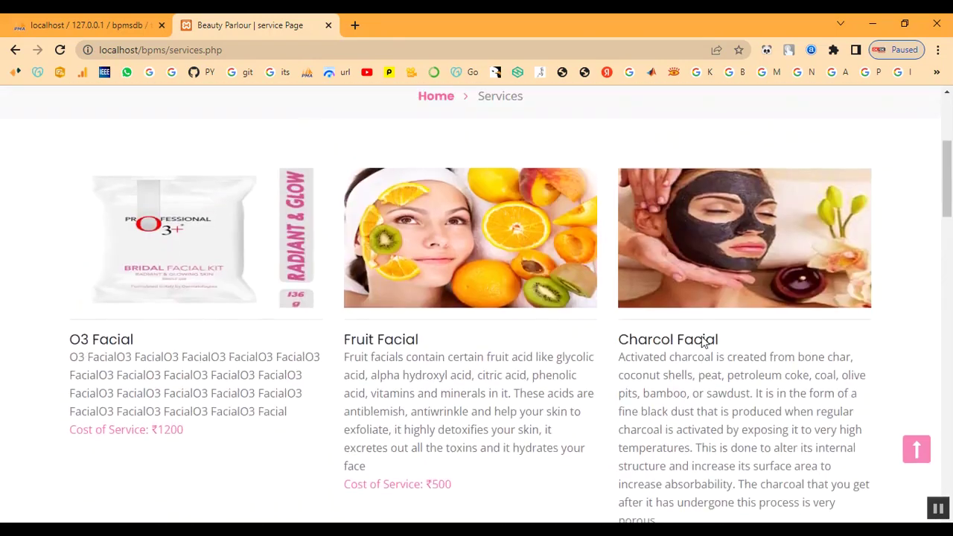
On the Signup page, fill in the customer's name, mobile number and e-mail address.
click(704, 127)
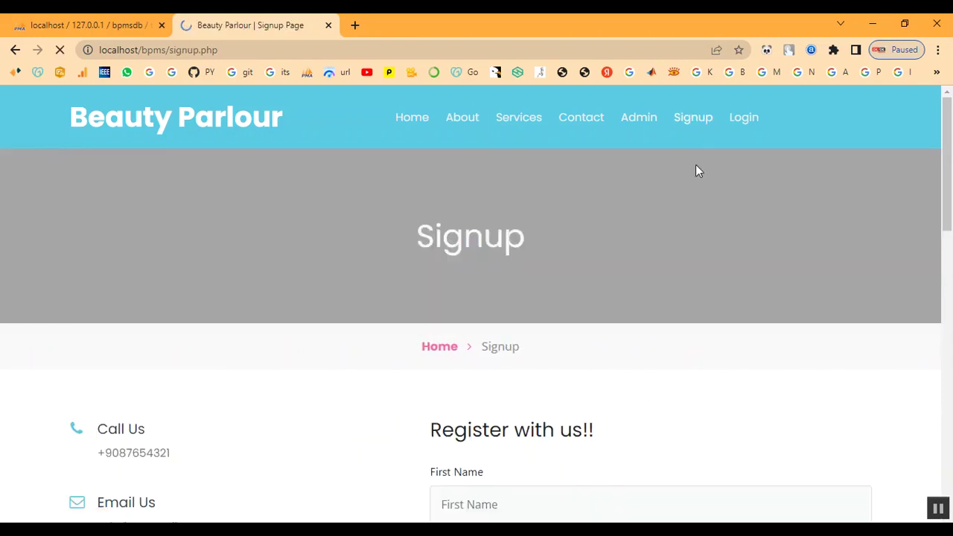
scroll(442, 296, down, 4)
click(487, 231)
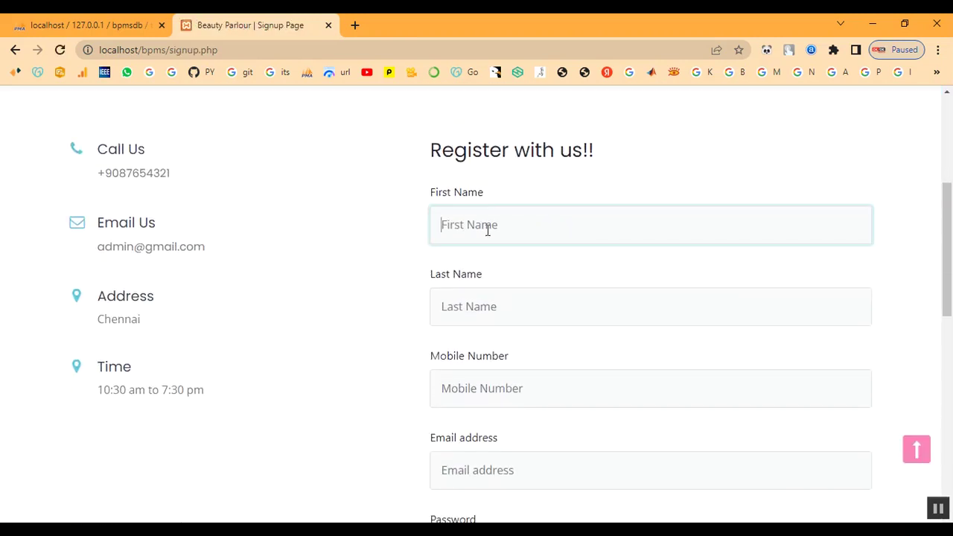
text(a)
text(a)
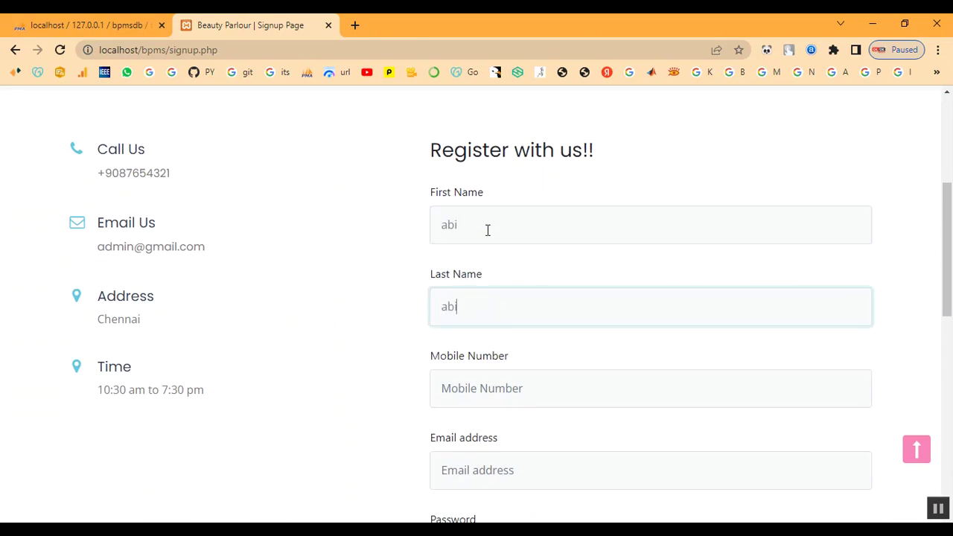
key(Tab)
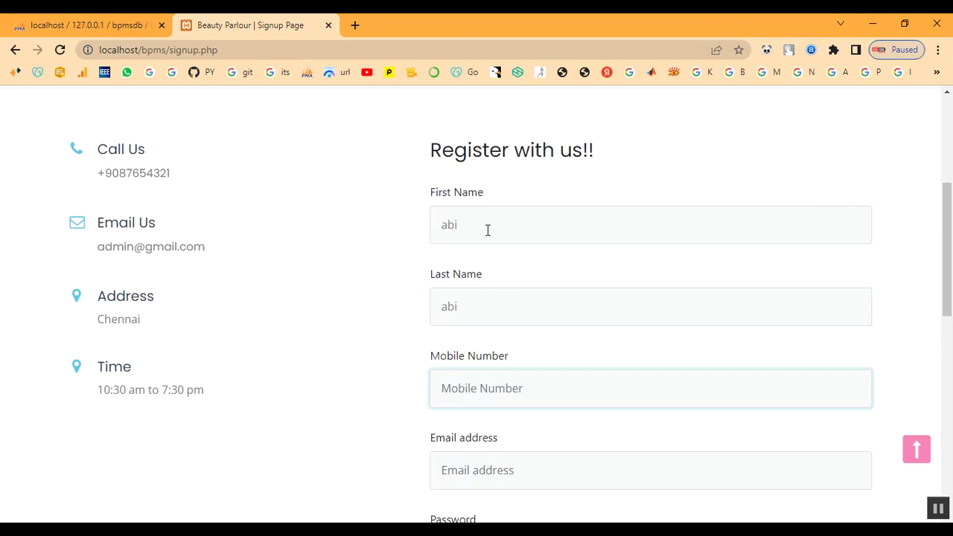
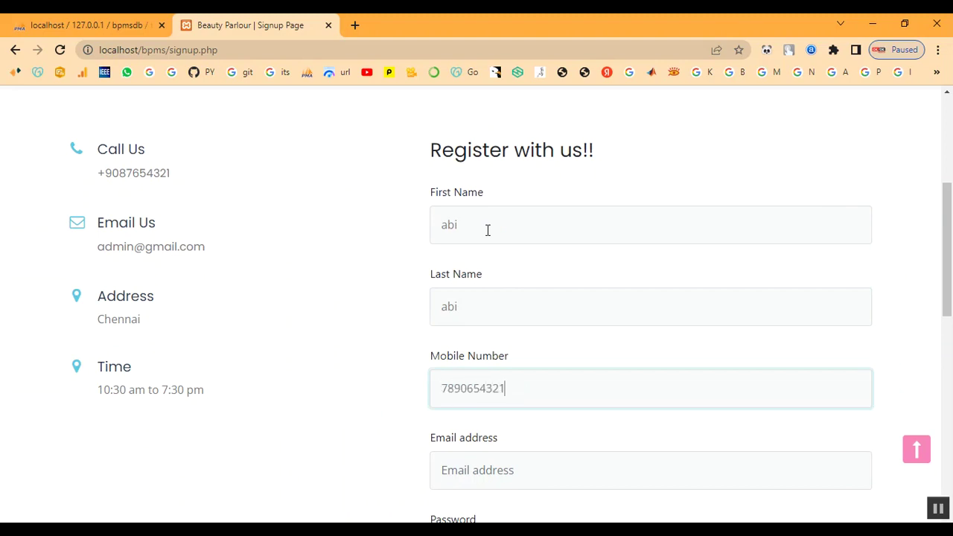
key(Tab)
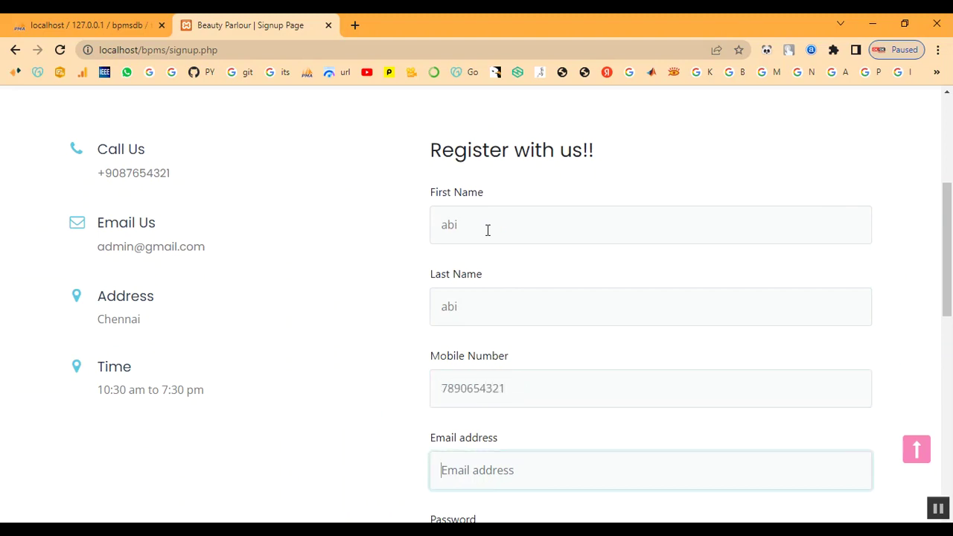
Enter and repeat the account password, submit, and dismiss the registration success alert.
key(Tab)
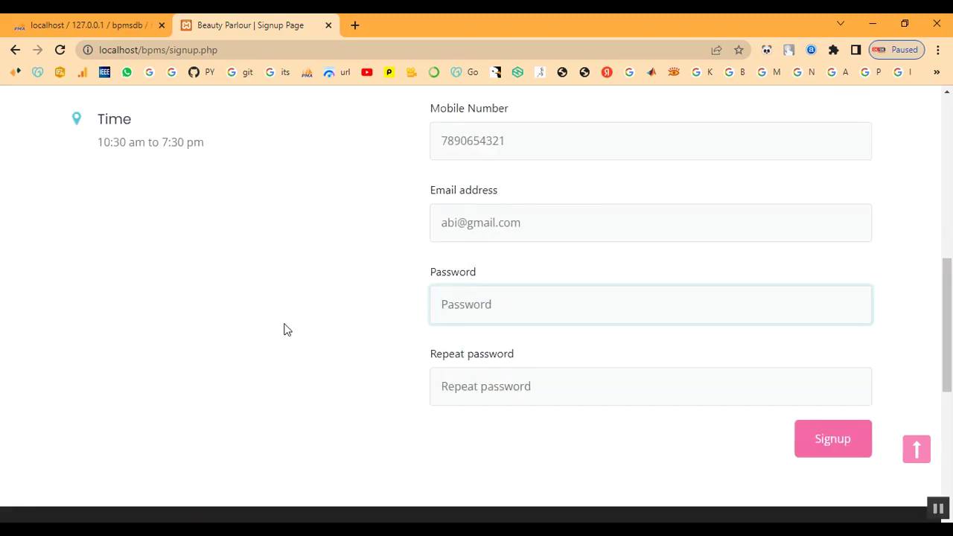
text(12)
key(BackSpace)
key(BackSpace)
key(BackSpace)
key(BackSpace)
text(1)
key(Tab)
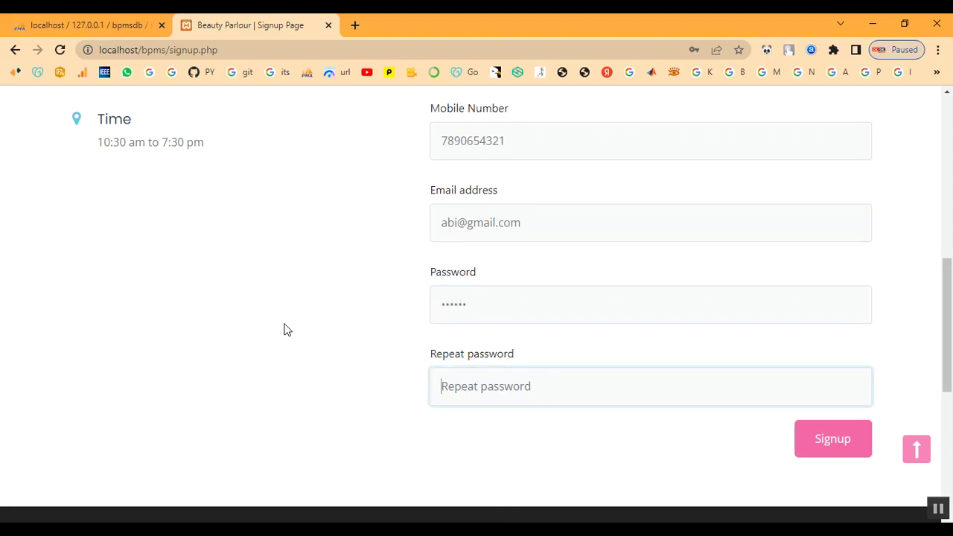
text(1)
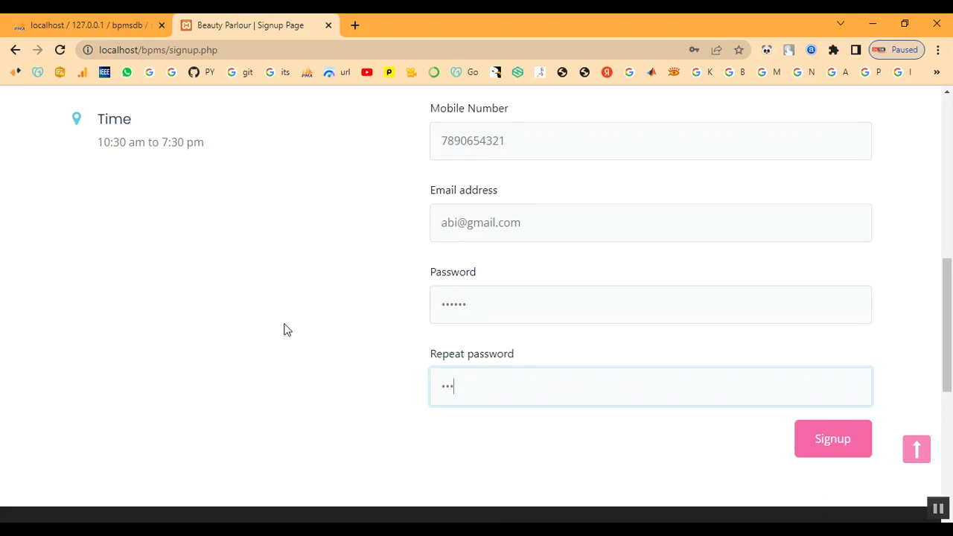
click(861, 461)
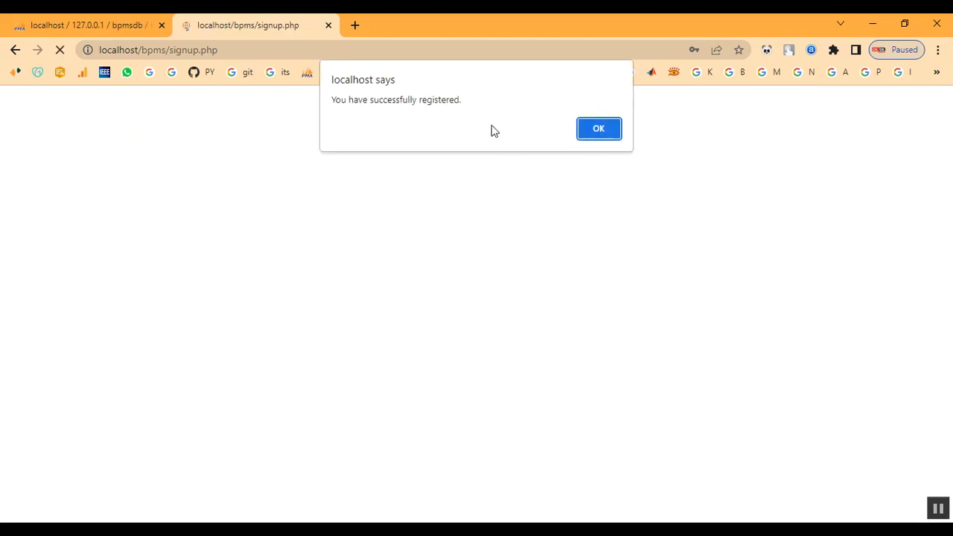
click(604, 132)
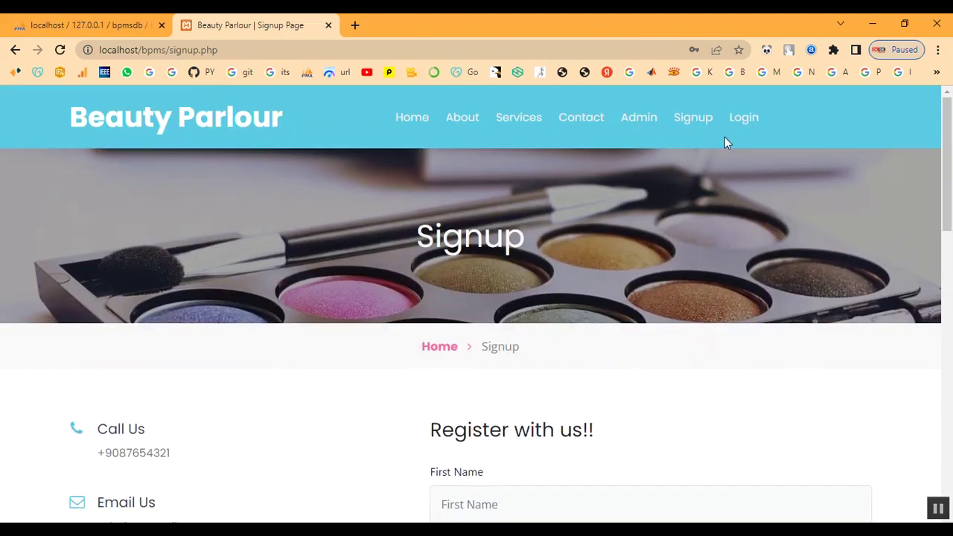
Log in with the new customer's e-mail and password.
click(736, 119)
scroll(536, 320, down, 1)
click(532, 364)
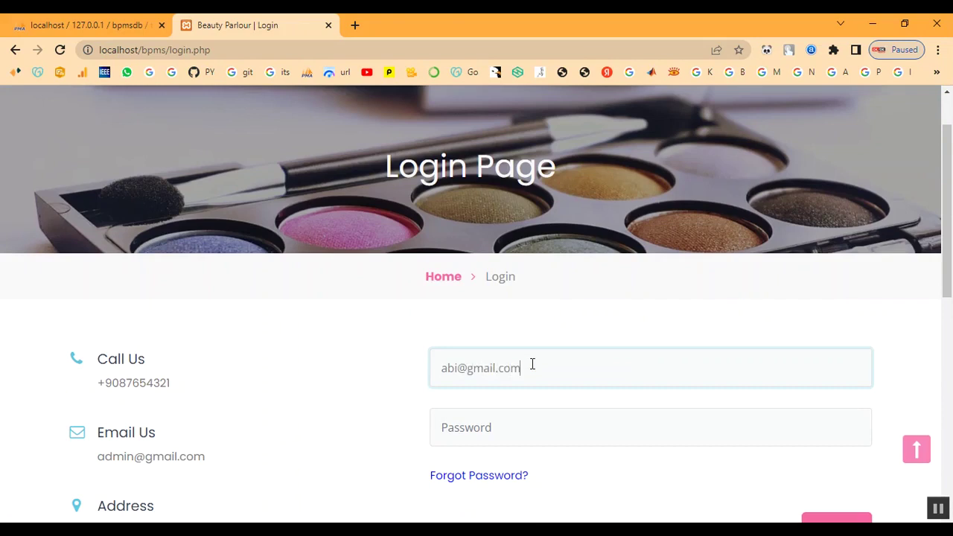
key(Tab)
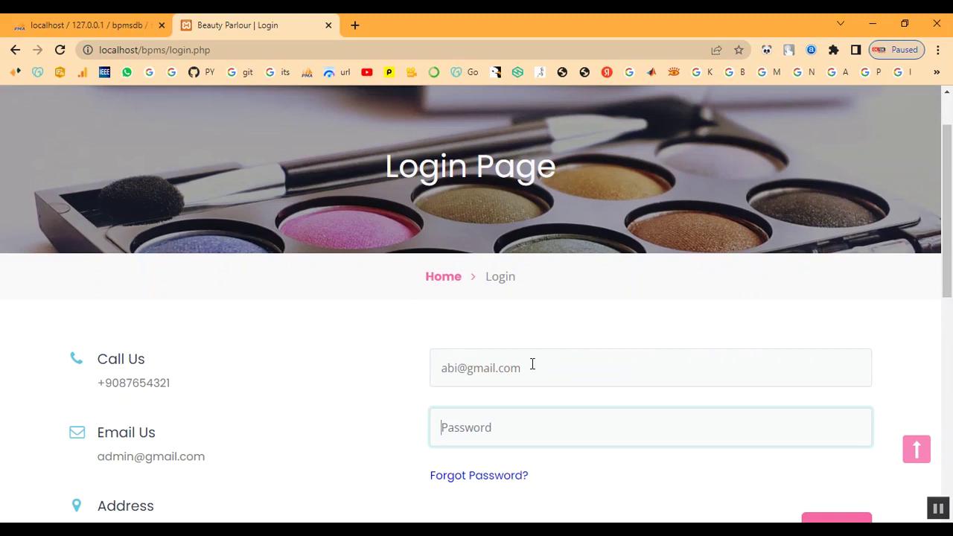
text(ab)
scroll(533, 364, down, 2)
click(825, 404)
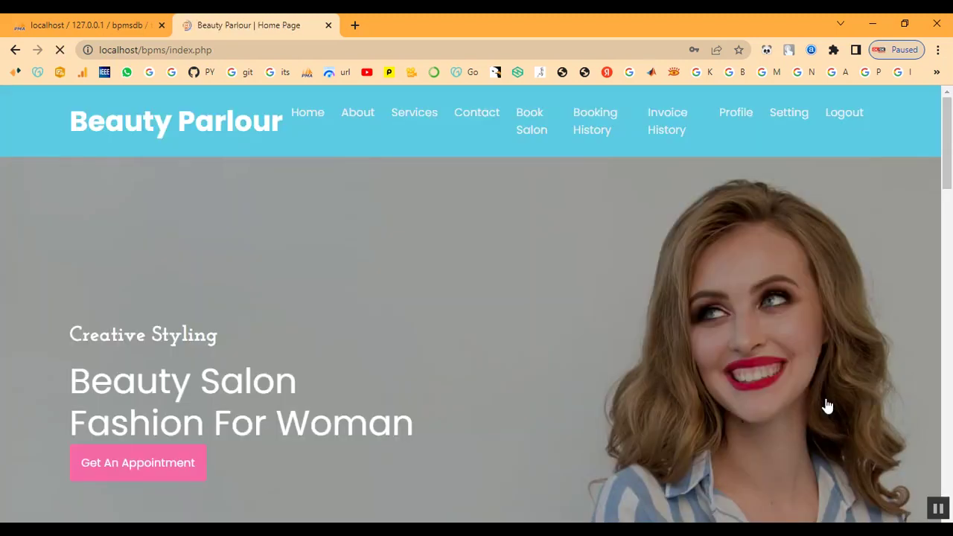
Browse the Services page, which lists Keratin Treatment at ₹2000.
click(406, 118)
scroll(501, 365, down, 5)
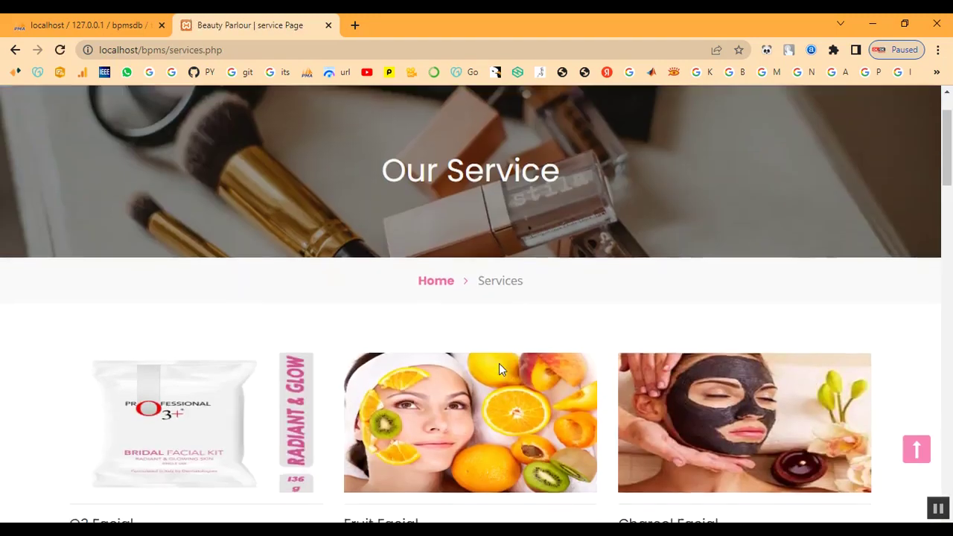
scroll(534, 402, down, 15)
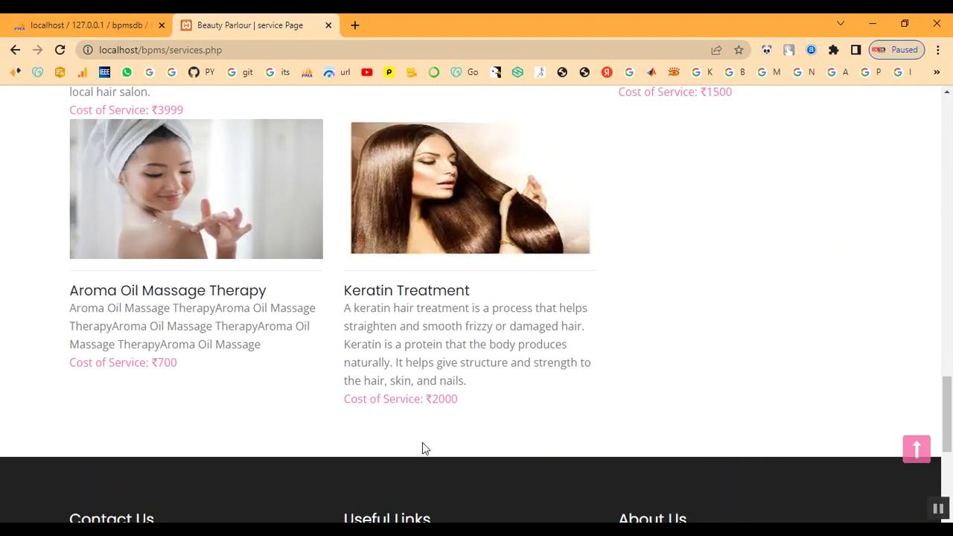
Open the appointment booking page and set the date to 02/10/2023.
scroll(615, 383, up, 1)
scroll(615, 383, up, 15)
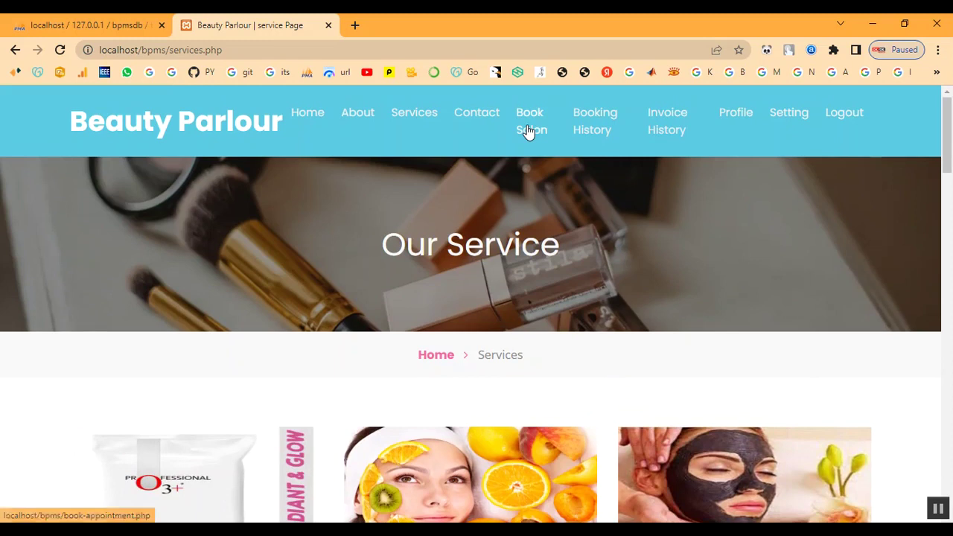
click(527, 127)
scroll(539, 337, down, 4)
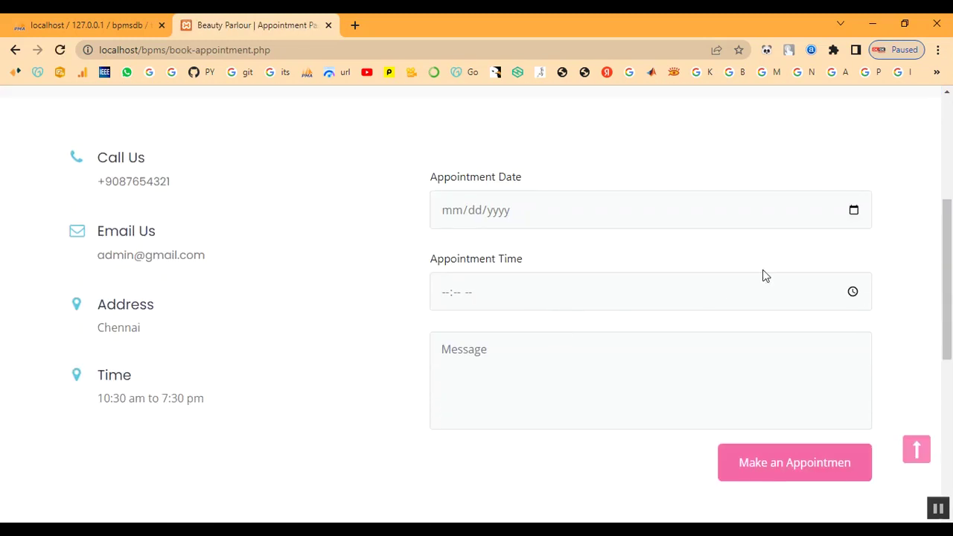
click(854, 210)
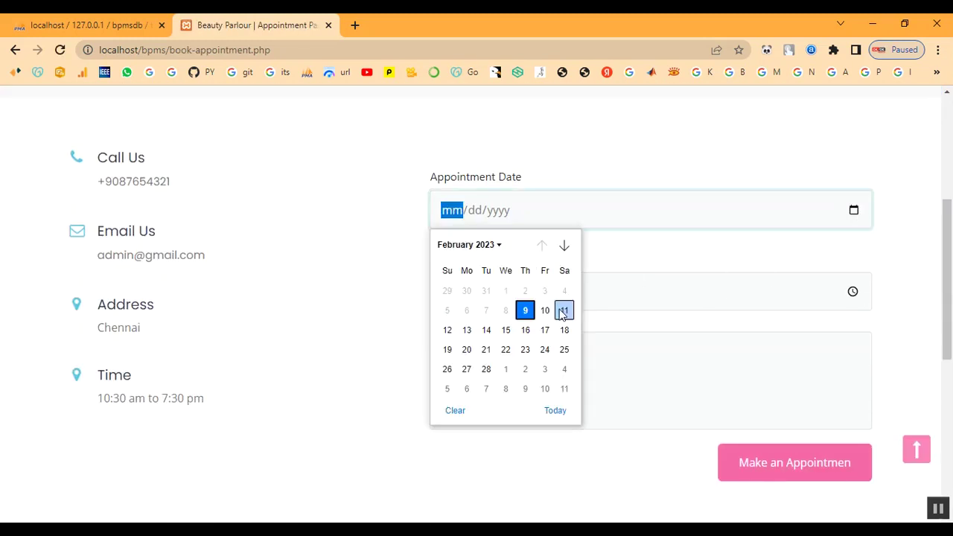
click(545, 311)
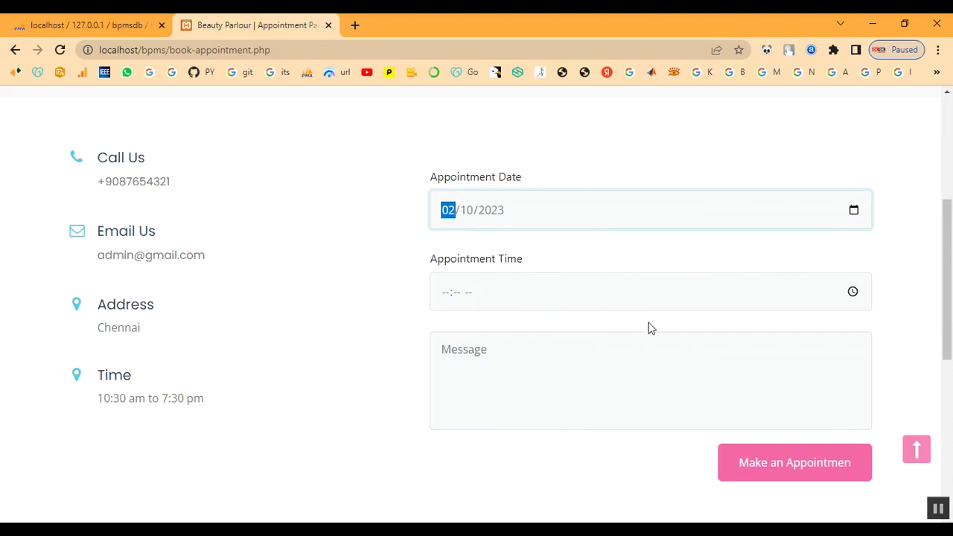
Set the appointment time to 10:00 AM.
click(852, 291)
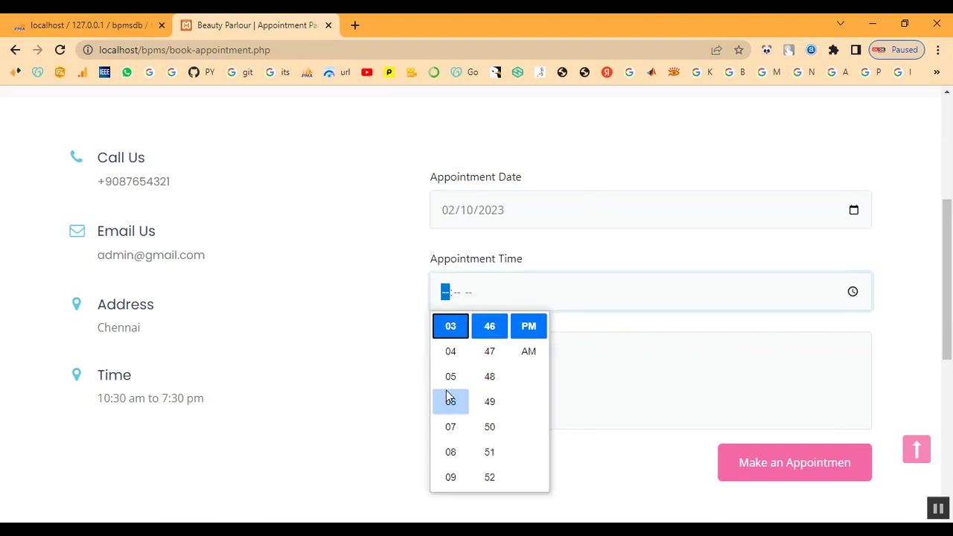
scroll(451, 382, up, 2)
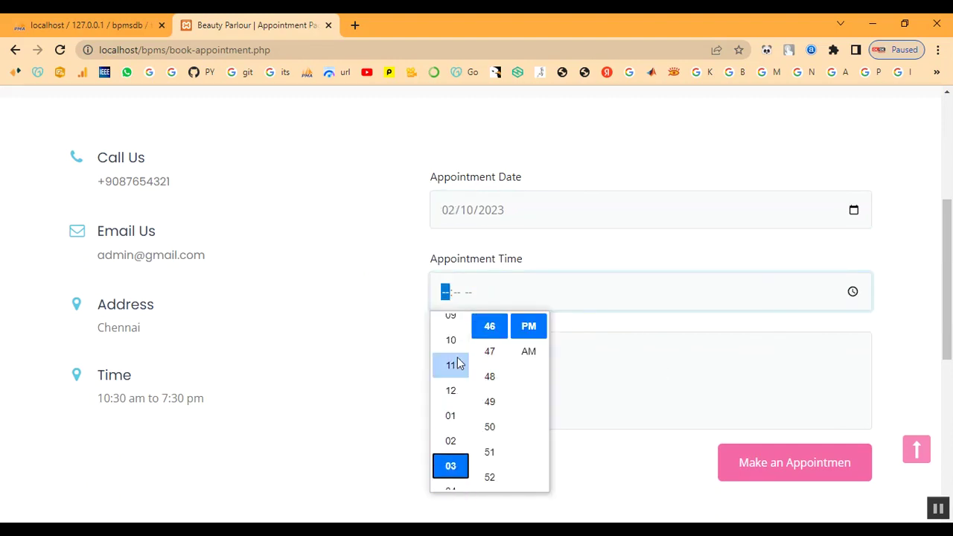
click(451, 351)
scroll(480, 365, up, 3)
scroll(484, 368, up, 6)
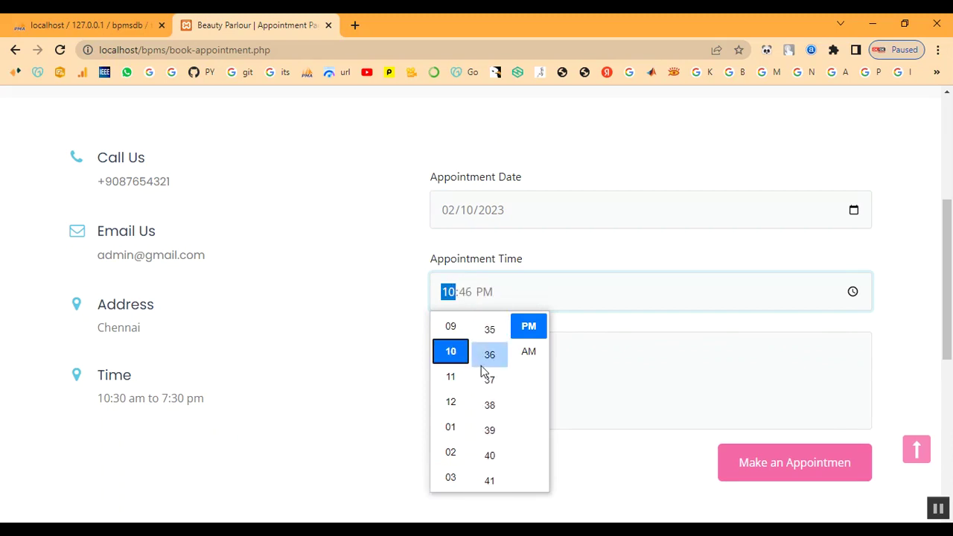
scroll(489, 376, up, 4)
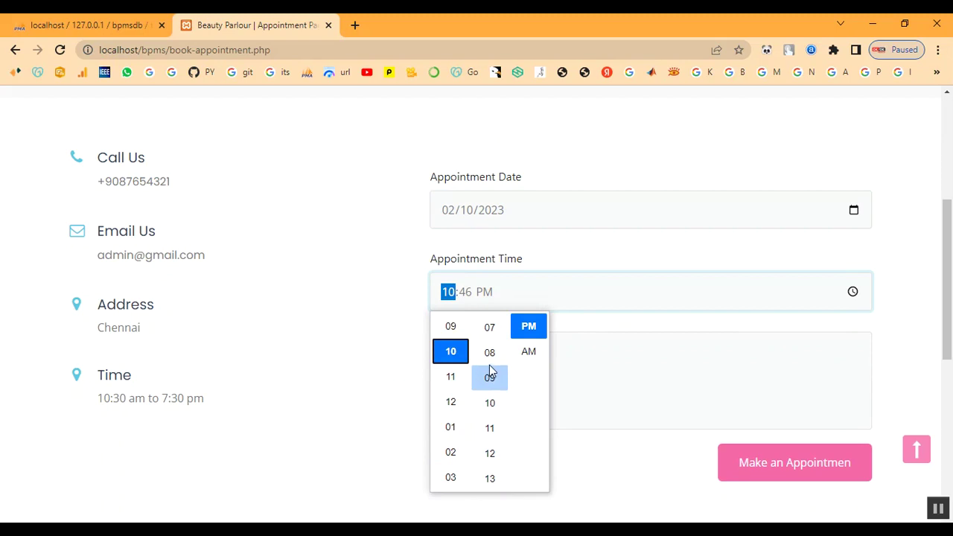
scroll(490, 373, up, 2)
scroll(490, 361, up, 2)
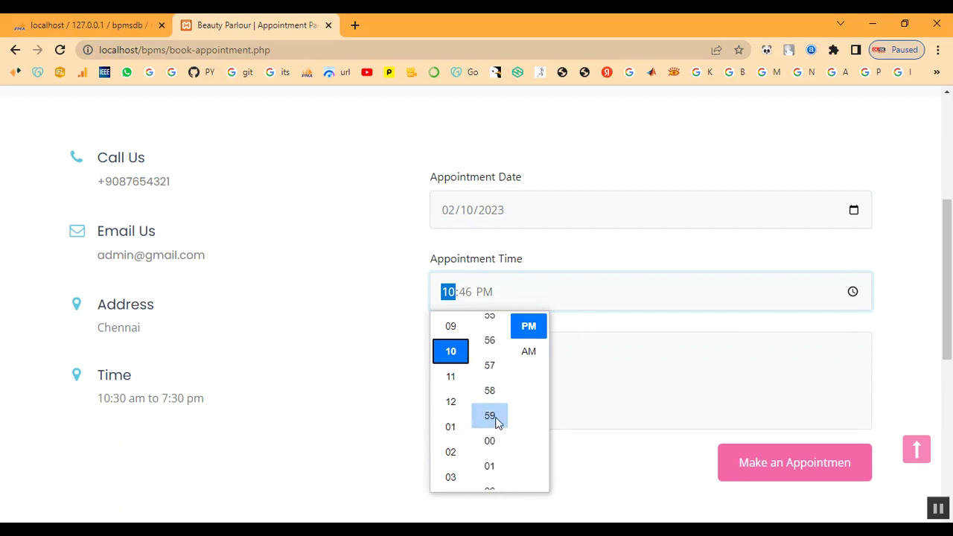
click(531, 352)
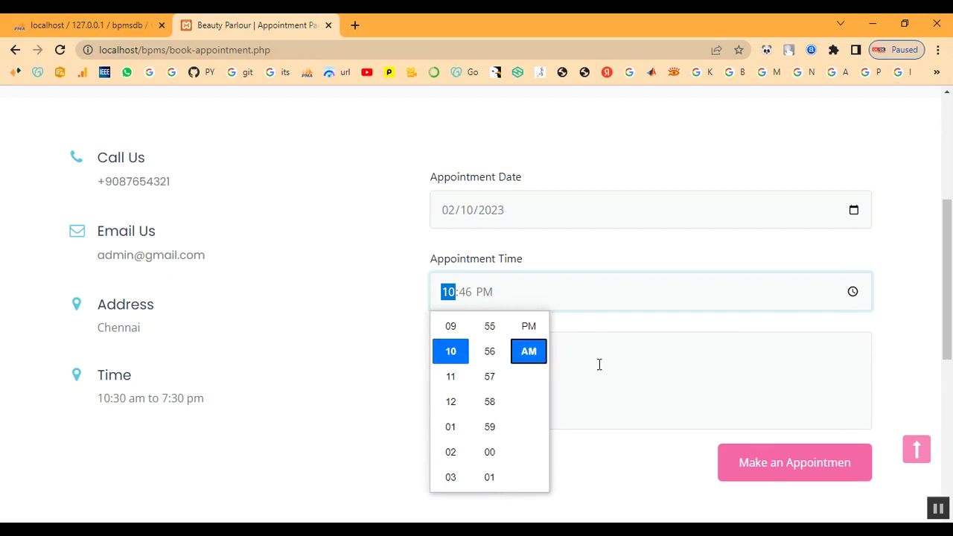
scroll(496, 425, down, 2)
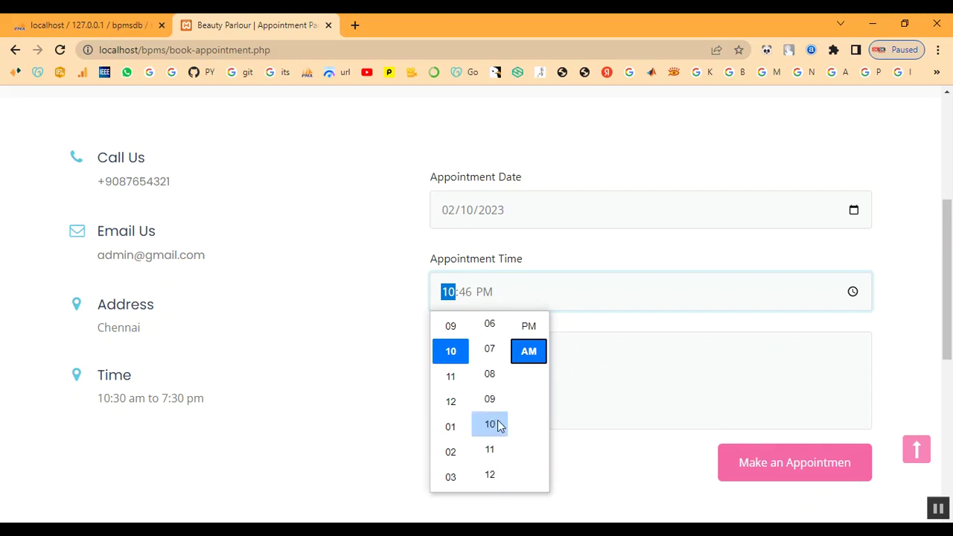
click(493, 331)
click(647, 329)
Enter 'Keratin Treatment' as the appointment message.
click(518, 380)
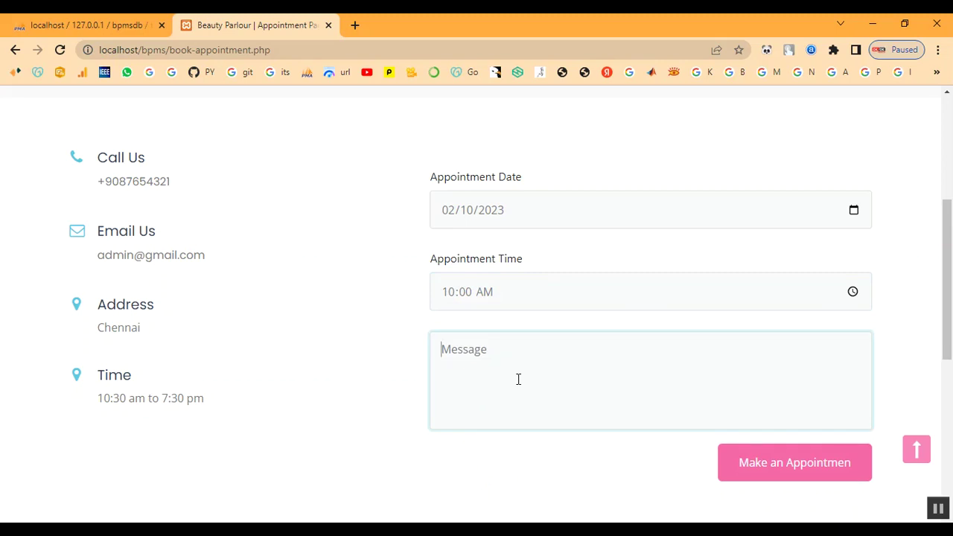
text(I)
key(BackSpace)
text(Kera)
text(atment)
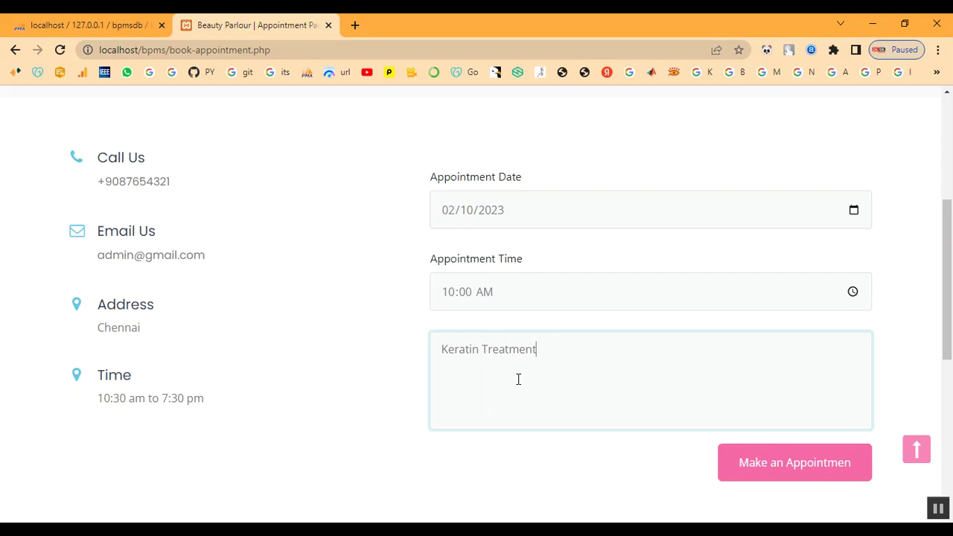
Submit the appointment request and copy the new appointment number.
click(748, 462)
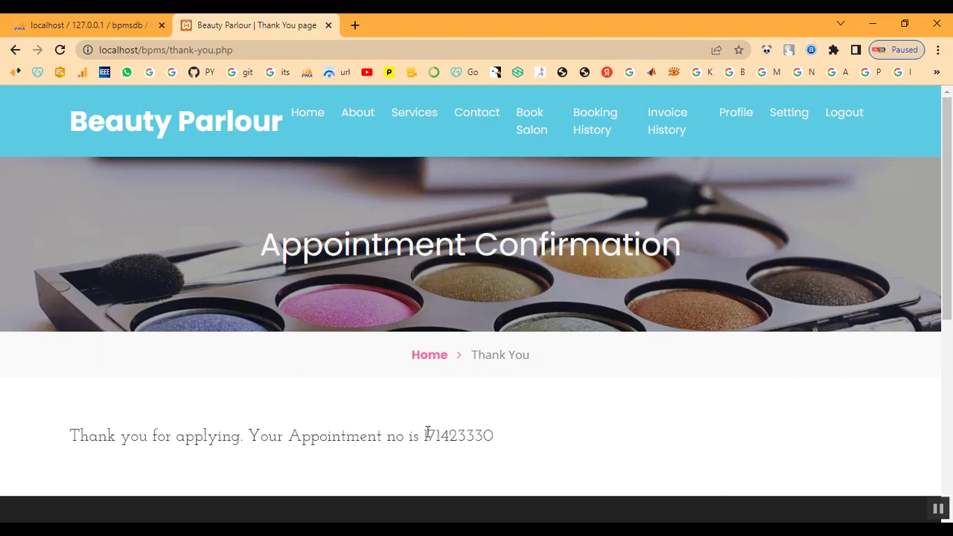
drag(425, 433, 503, 440)
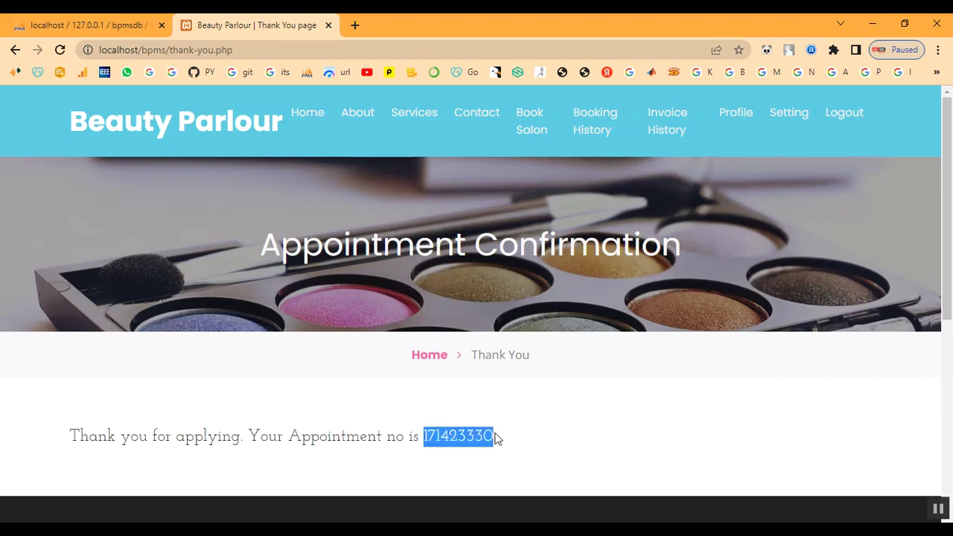
right_click(454, 440)
click(497, 357)
drag(72, 436, 584, 451)
click(584, 451)
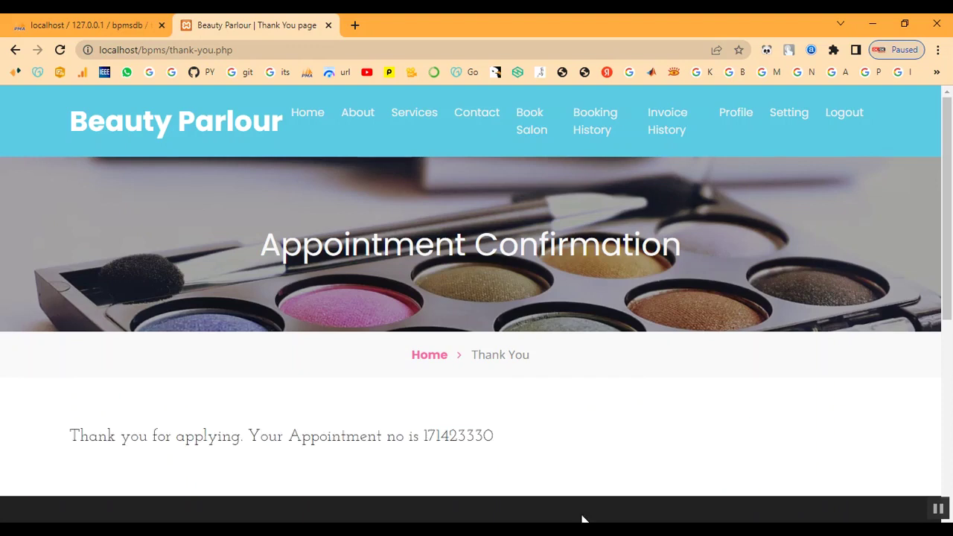
Check the new appointment's details in Booking History, showing it awaits confirmation.
click(597, 127)
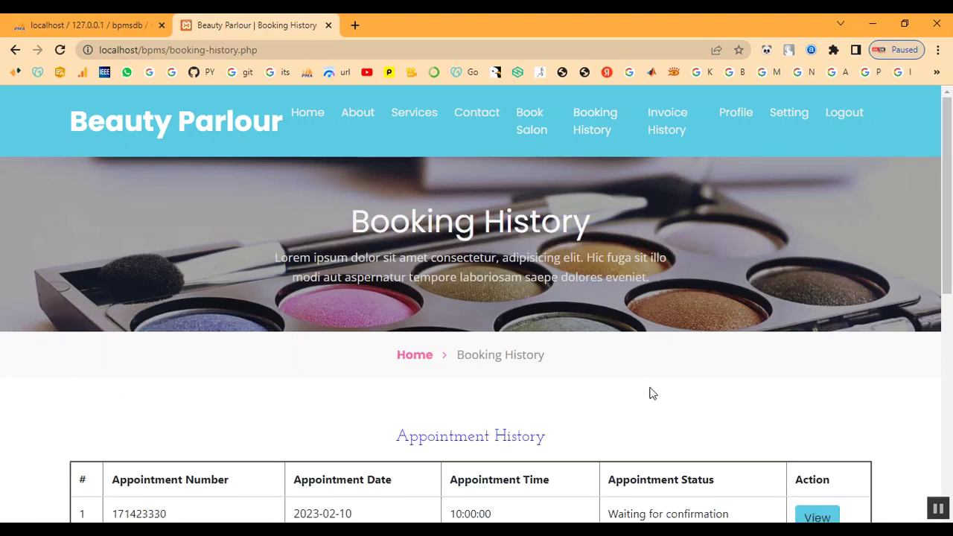
scroll(623, 351, down, 3)
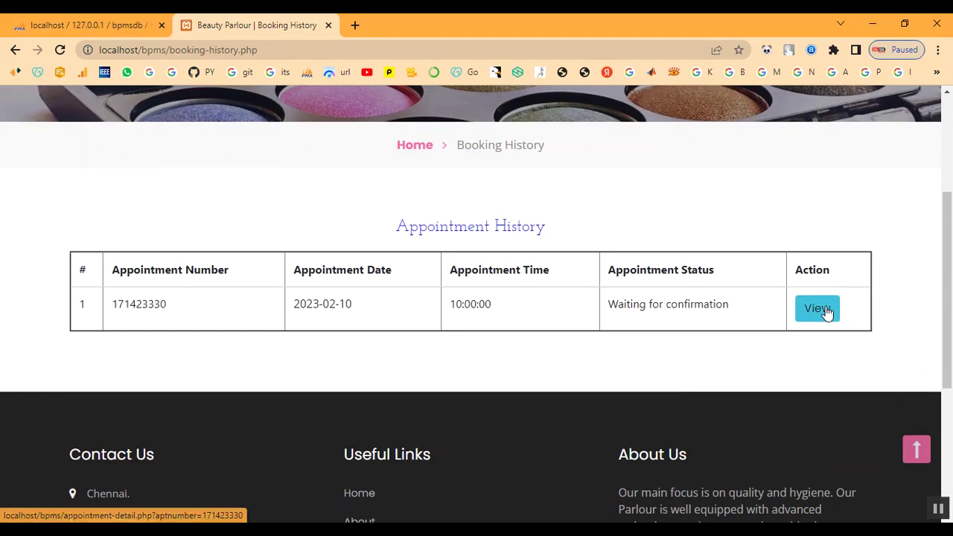
click(822, 310)
scroll(690, 365, down, 3)
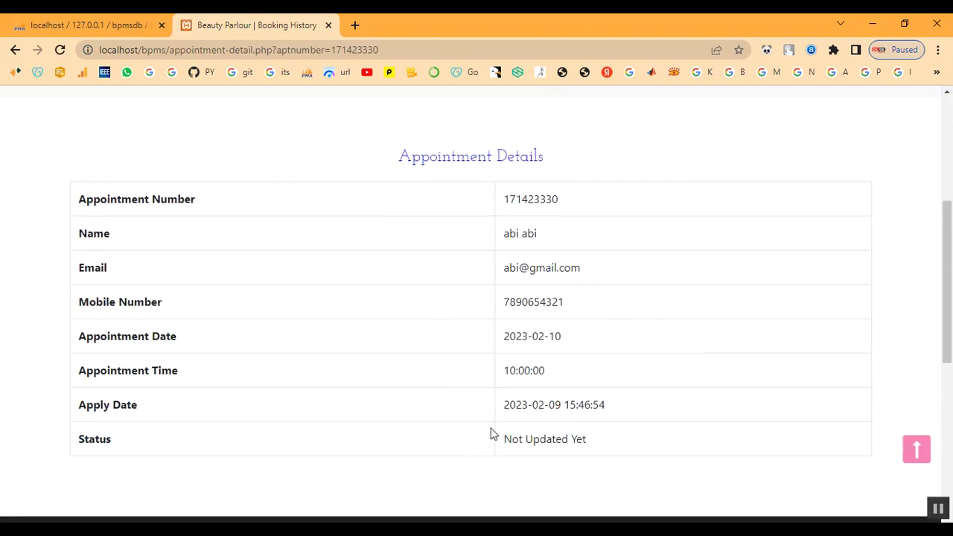
drag(506, 439, 659, 453)
scroll(660, 453, up, 4)
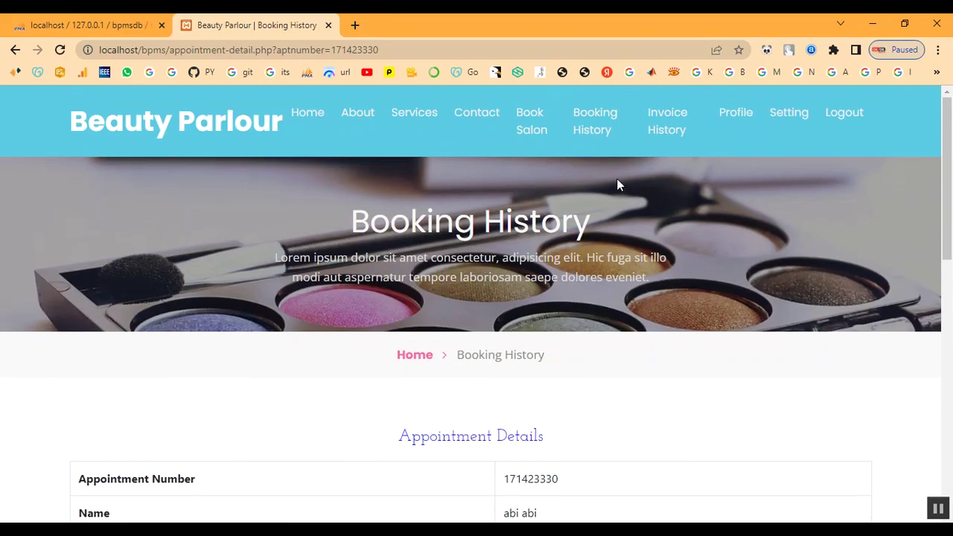
click(595, 142)
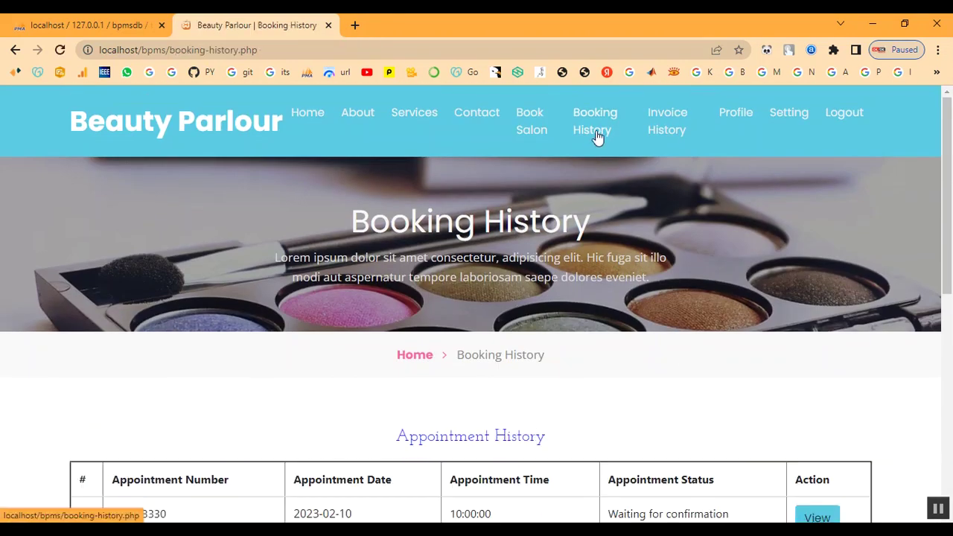
Review Invoice History, Profile and password settings, then log out of the customer account.
click(682, 126)
scroll(679, 260, down, 3)
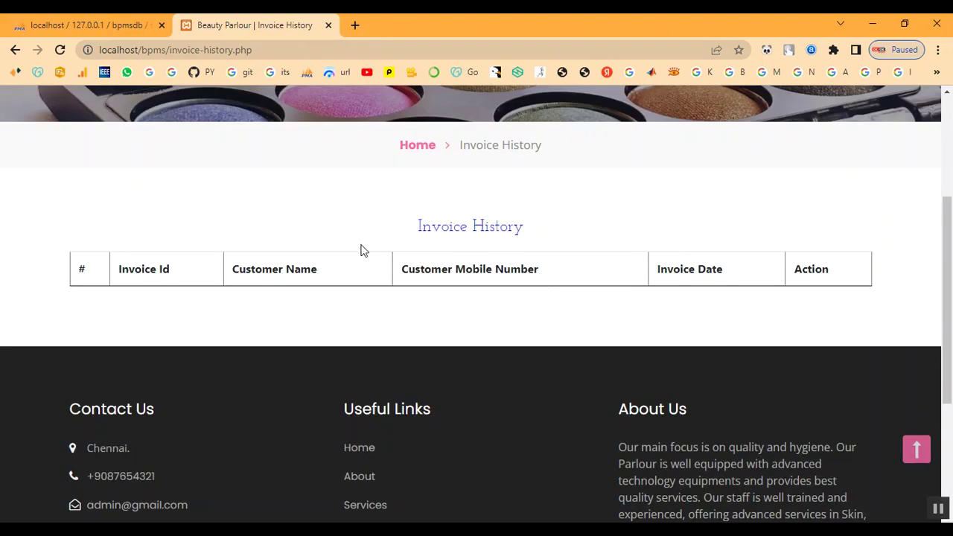
scroll(634, 328, up, 3)
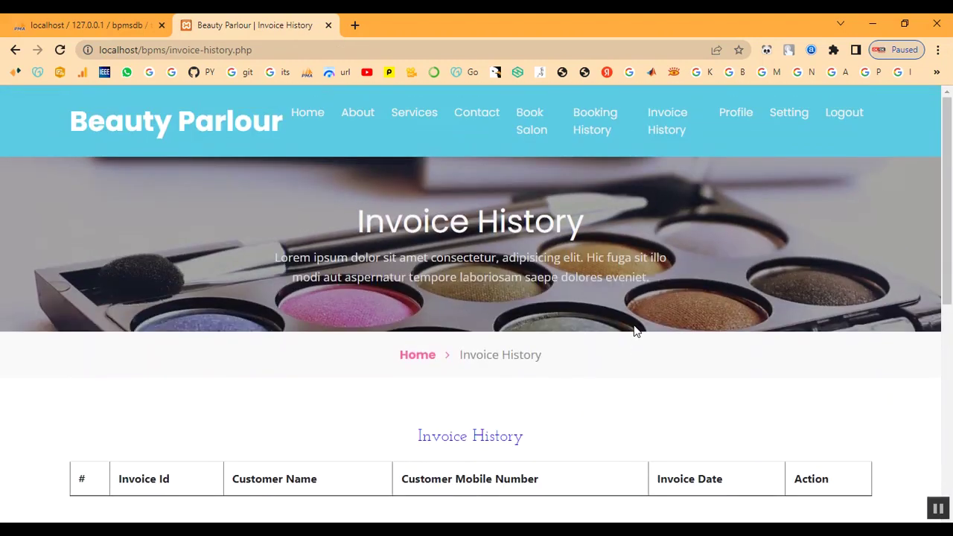
click(733, 116)
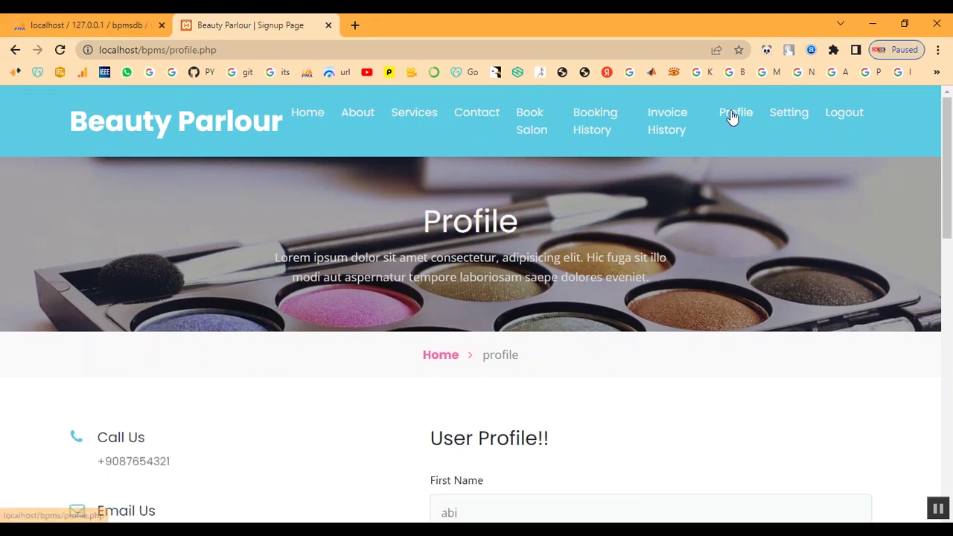
scroll(658, 316, down, 8)
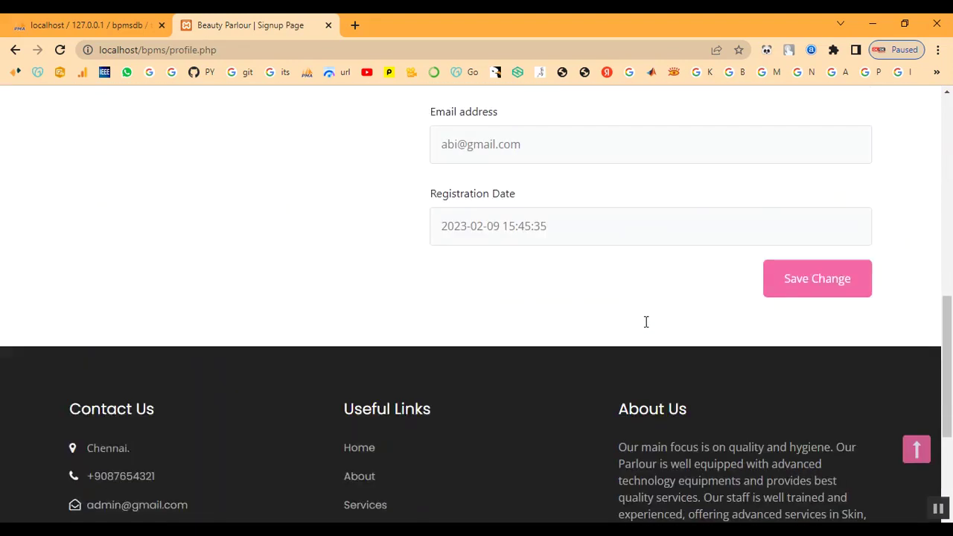
scroll(647, 327, up, 8)
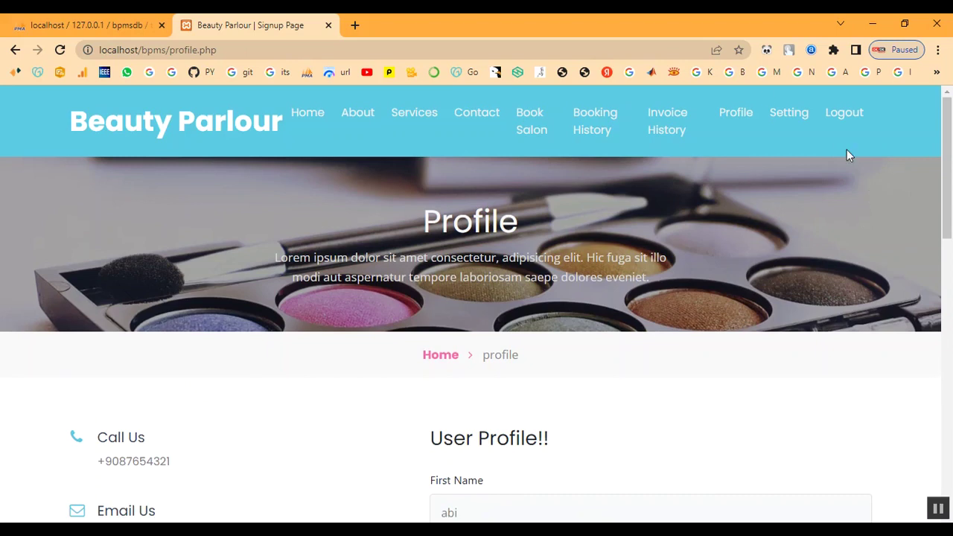
click(787, 116)
scroll(744, 251, down, 3)
scroll(742, 254, up, 3)
click(854, 121)
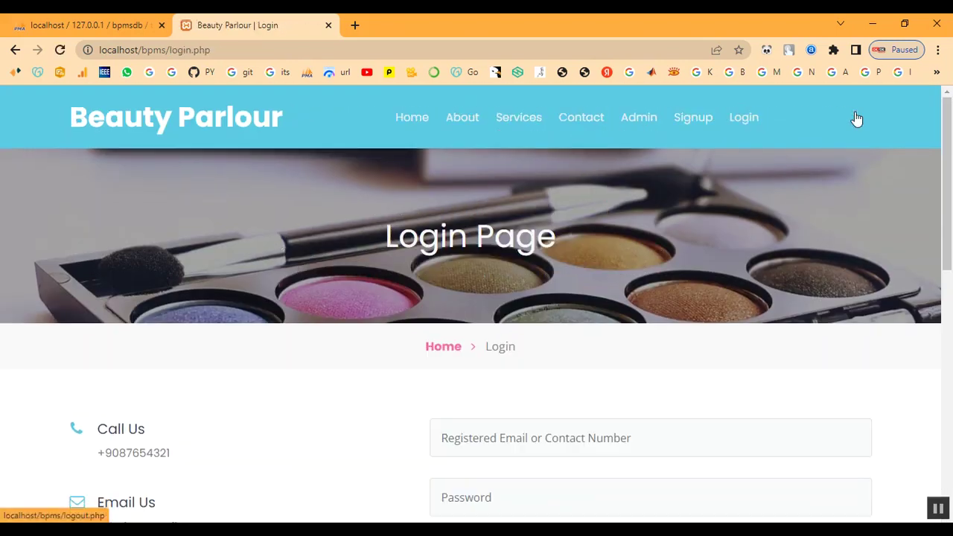
Sign in to the admin panel as 'admin' with the admin password.
click(436, 355)
click(638, 121)
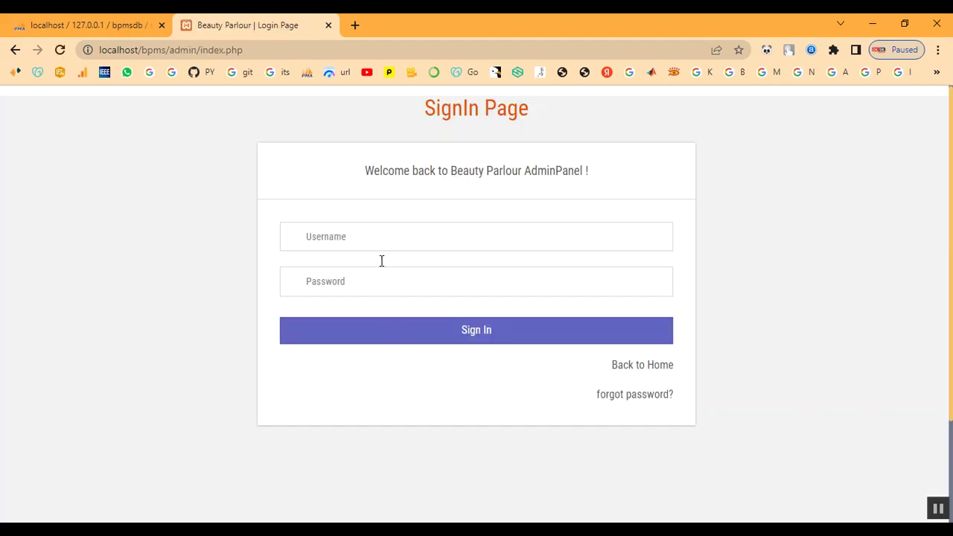
click(379, 245)
text(ad)
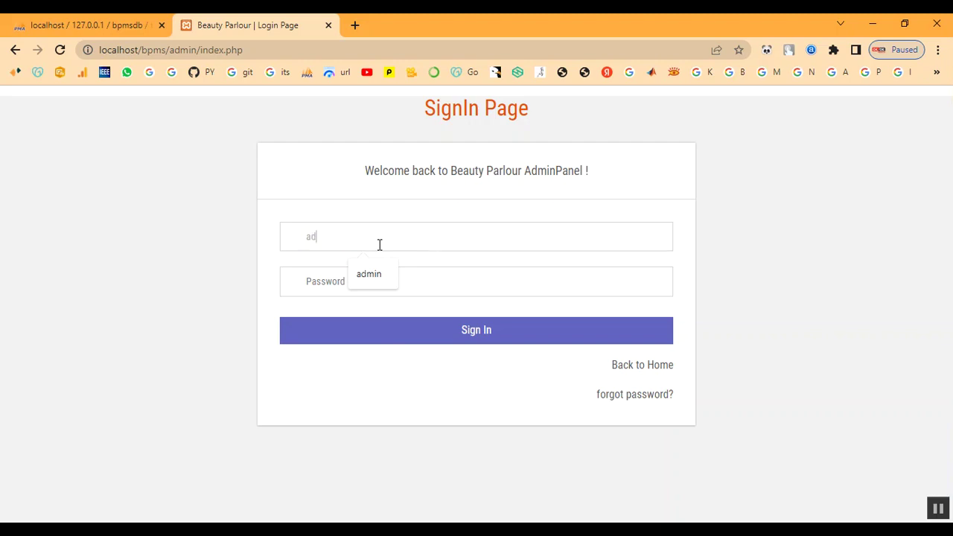
text(min)
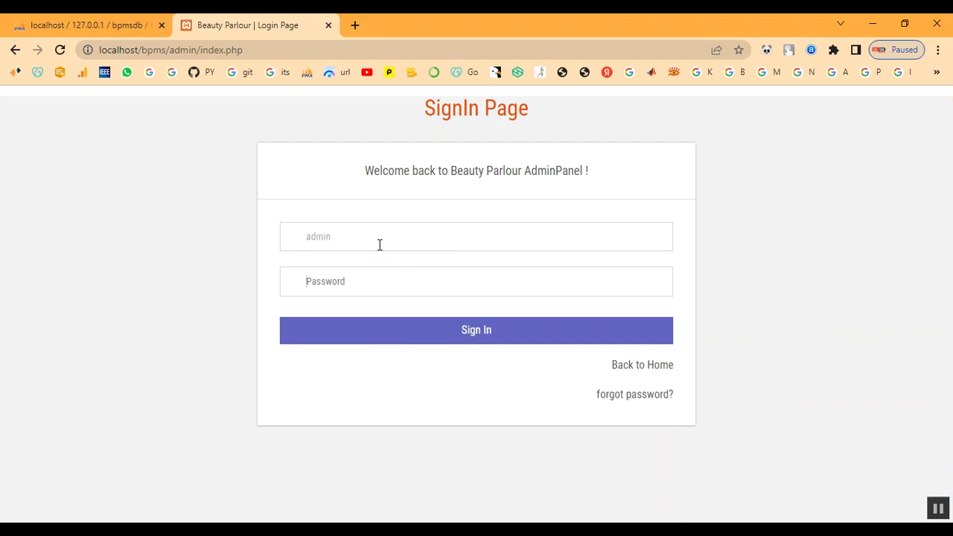
key(Tab)
text(Te)
click(393, 330)
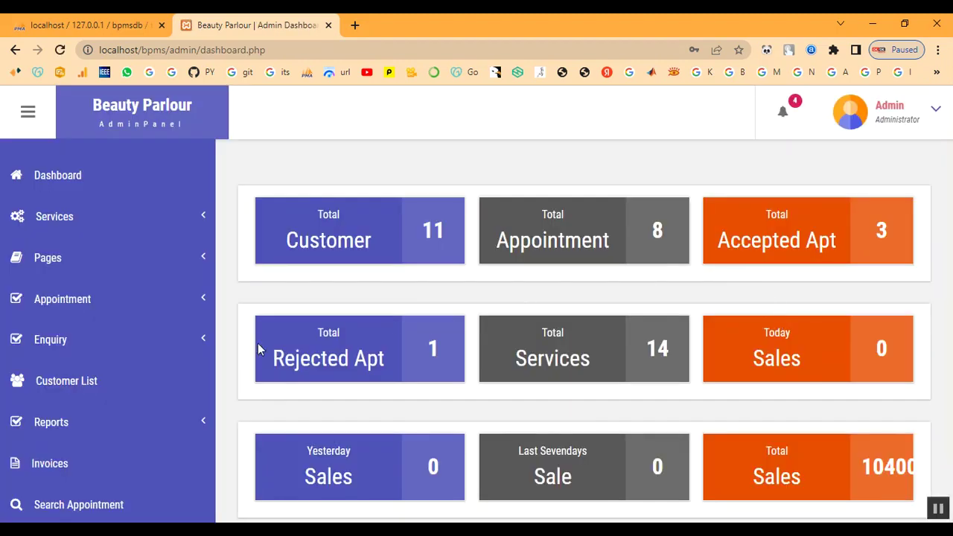
Open All Appointment and find the new booking row marked Not Updated Yet.
click(77, 298)
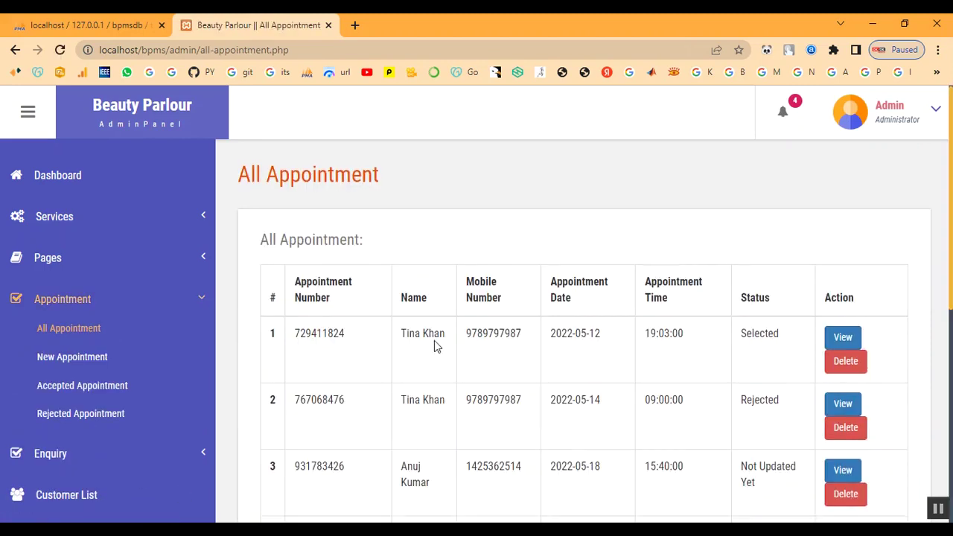
scroll(461, 402, down, 3)
scroll(475, 425, down, 3)
drag(400, 385, 778, 411)
click(775, 415)
Open the new booking's details through its notification.
click(842, 388)
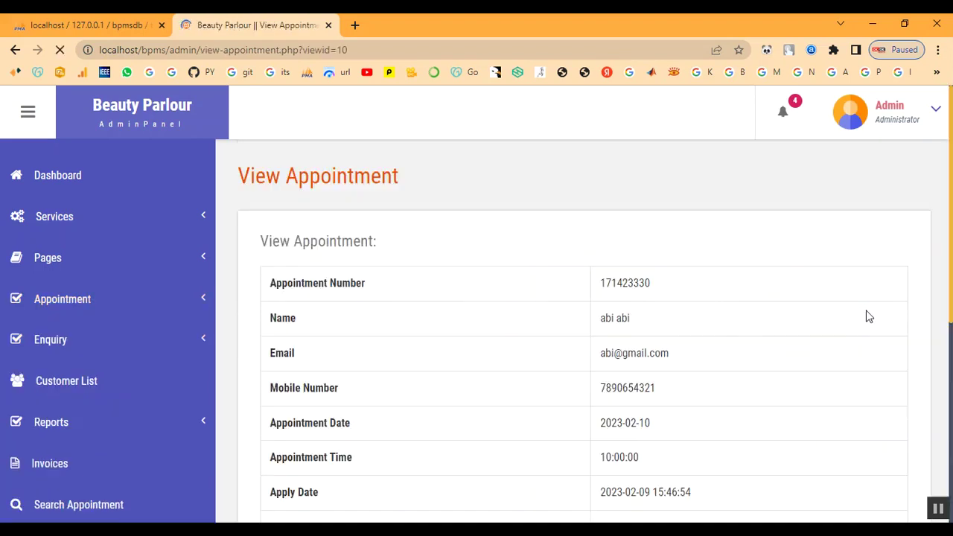
click(785, 114)
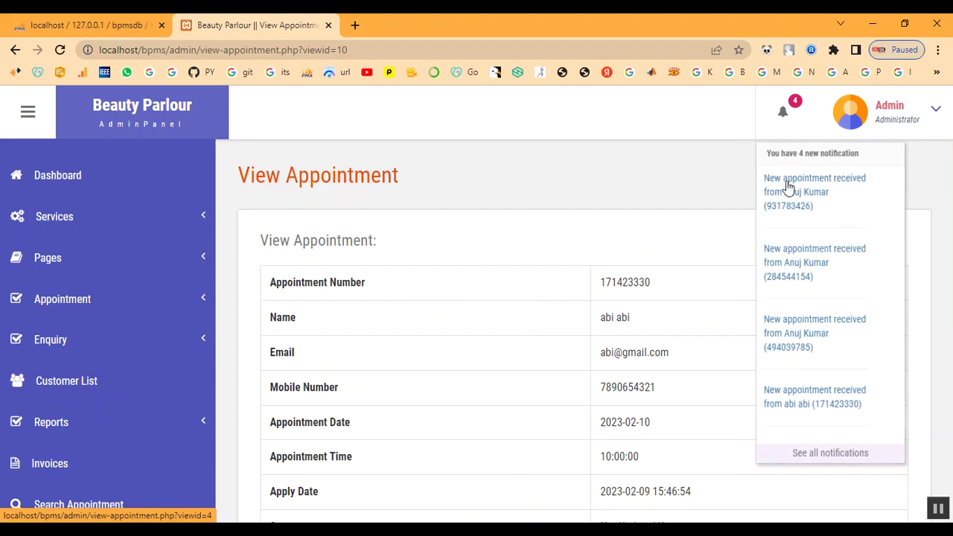
click(781, 406)
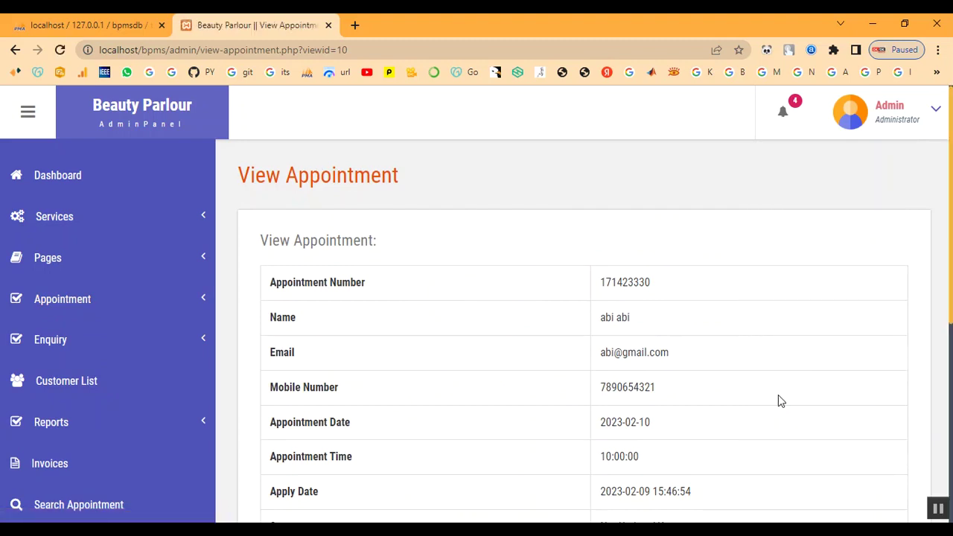
scroll(785, 324, down, 3)
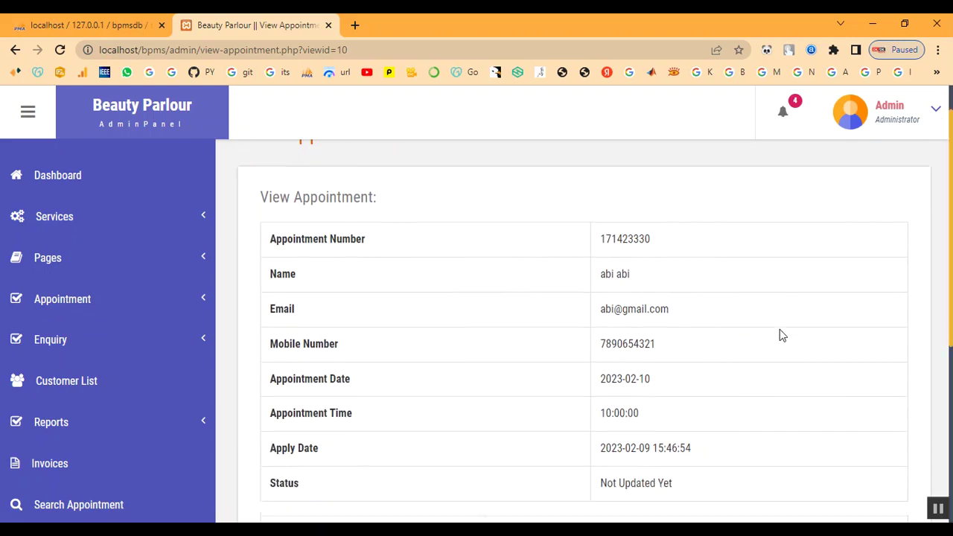
scroll(672, 350, up, 2)
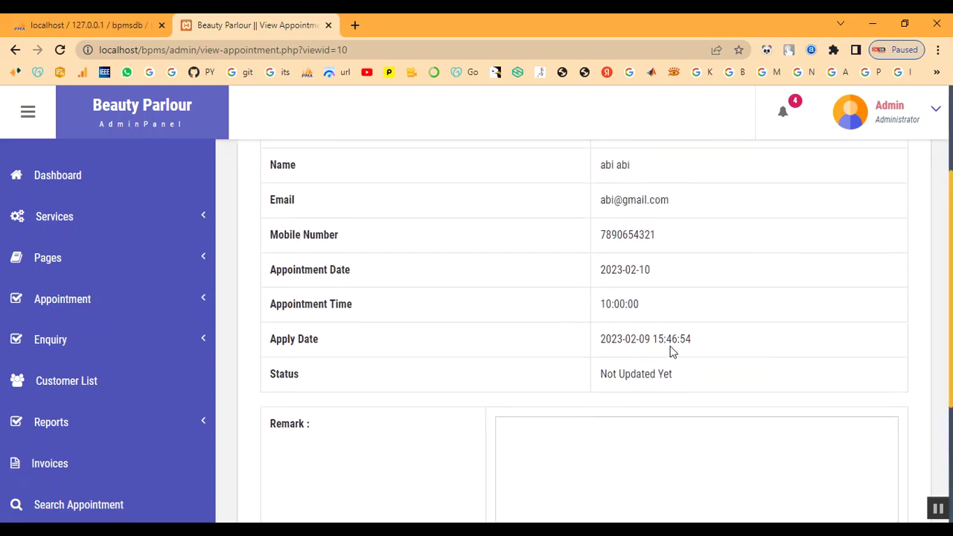
scroll(673, 347, down, 2)
Save the remark 'Your Appointment has been Booked' with status Selected.
click(666, 369)
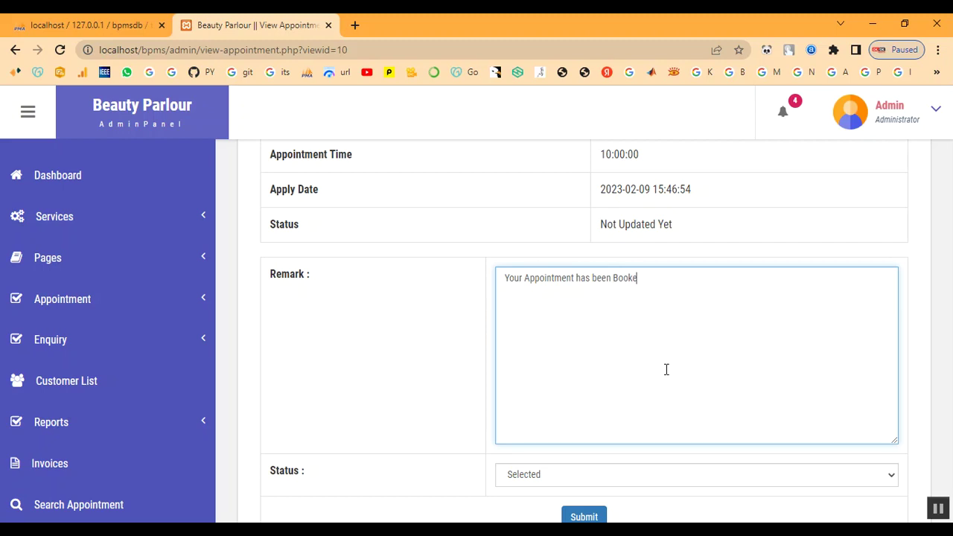
scroll(666, 370, down, 1)
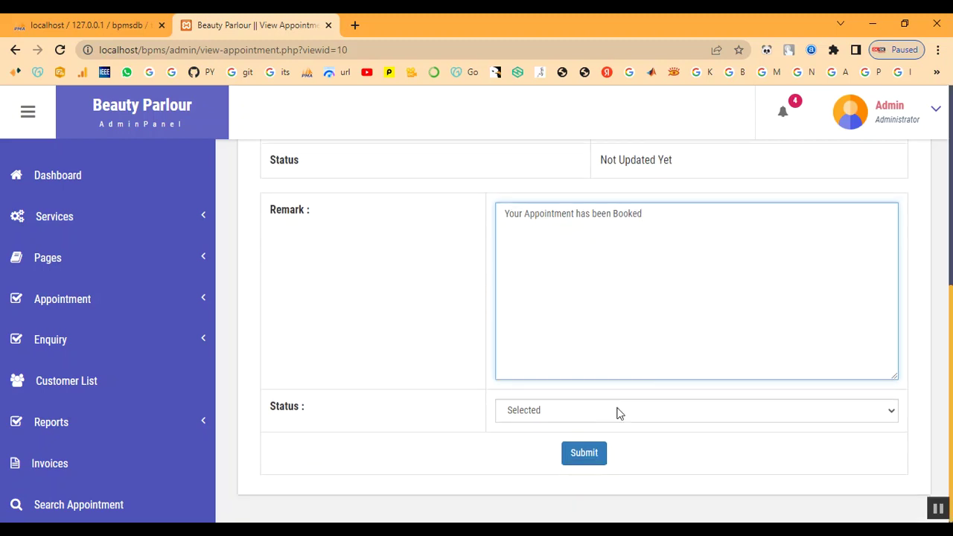
click(617, 411)
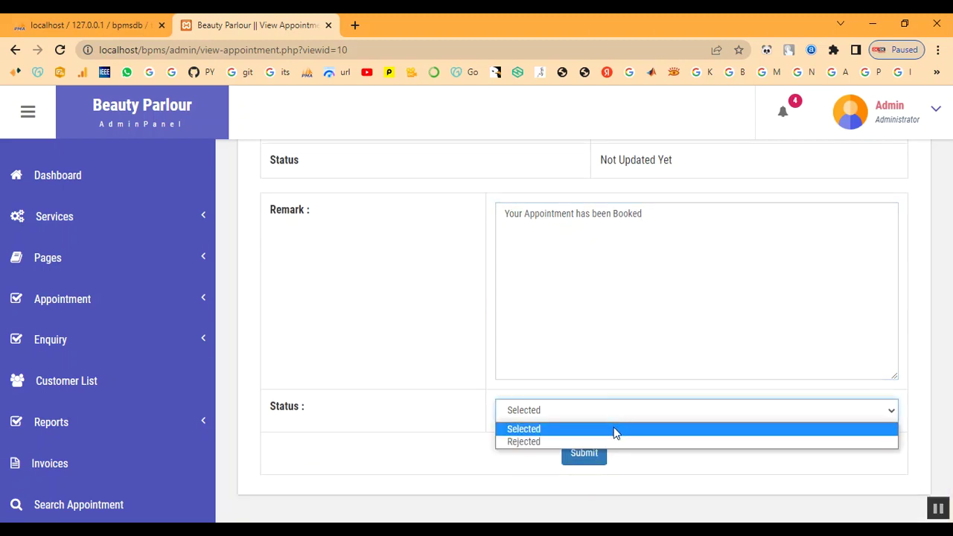
click(617, 428)
click(584, 454)
drag(344, 101, 547, 124)
Check that the newest appointment now shows Selected in All Appointment.
click(618, 136)
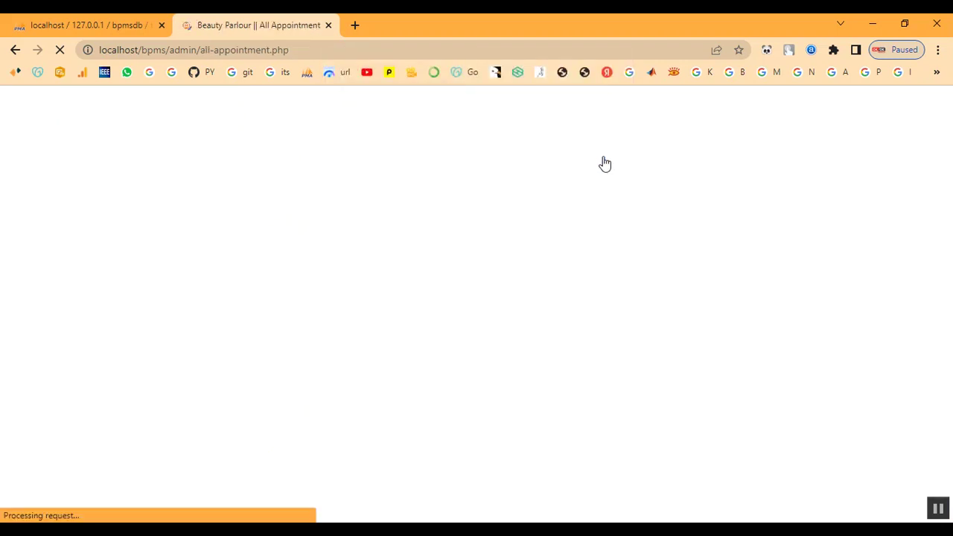
scroll(761, 446, down, 5)
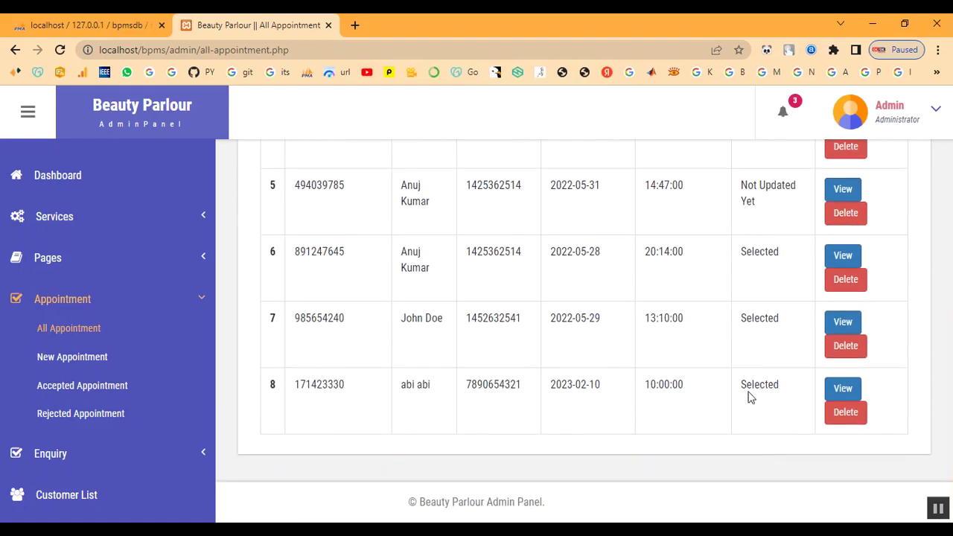
drag(747, 395, 782, 398)
scroll(461, 432, up, 4)
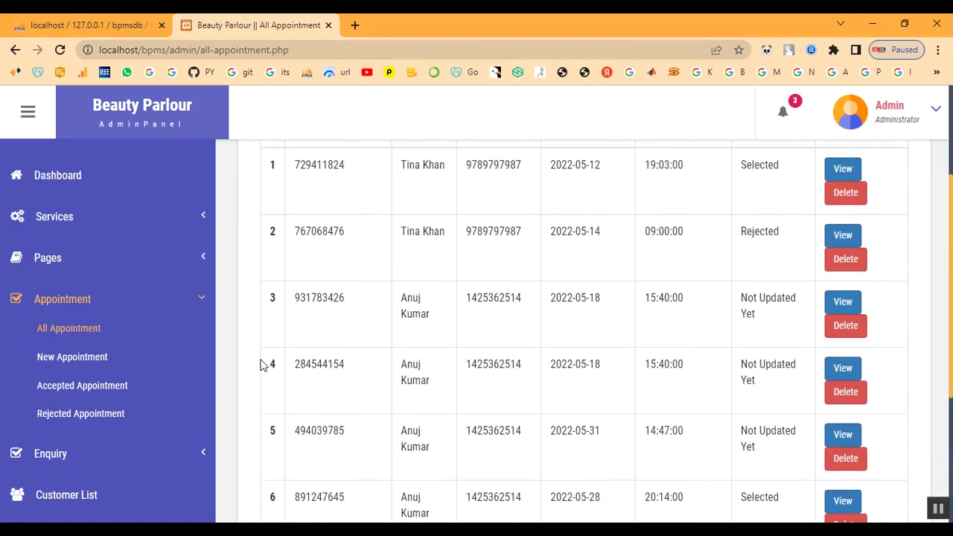
Collapse the Appointment menu and open the Customer List of 11 customers.
click(63, 299)
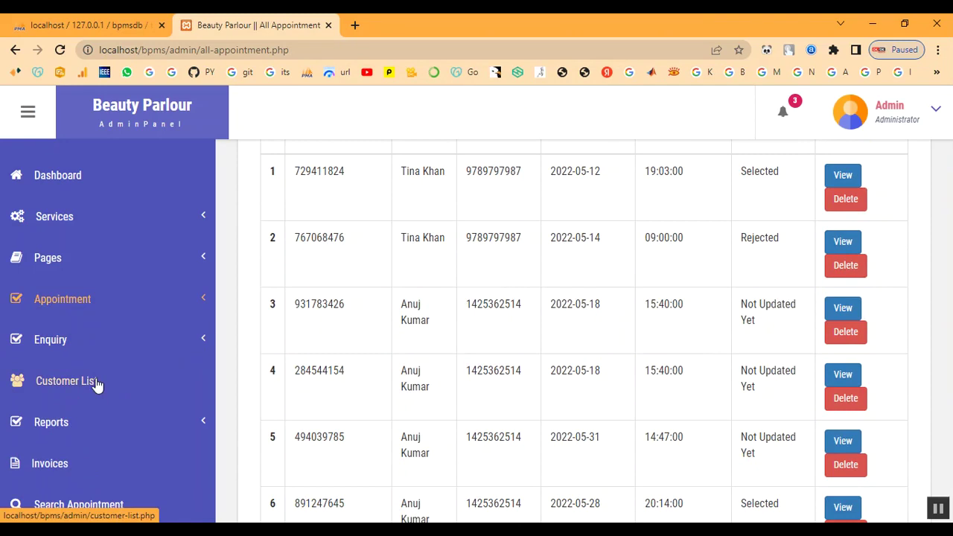
scroll(86, 410, down, 2)
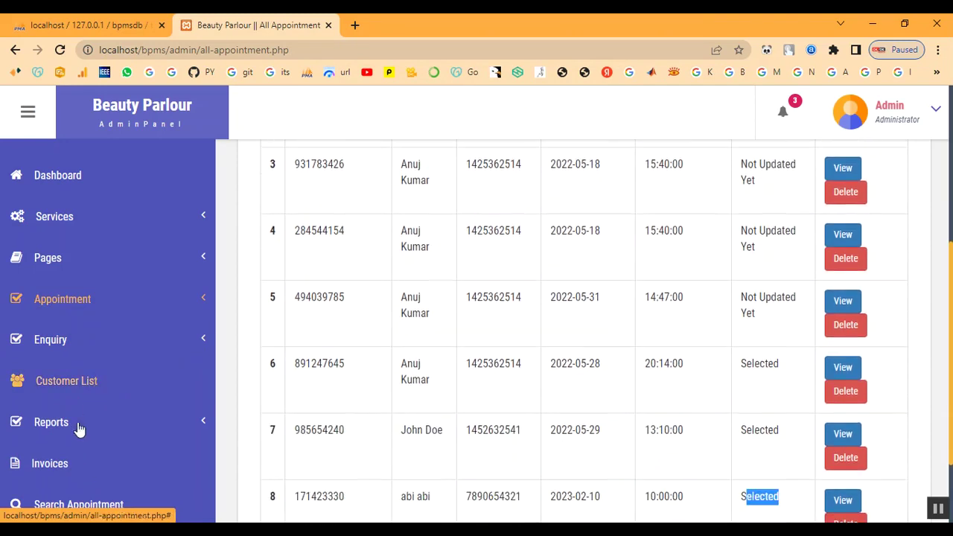
click(65, 387)
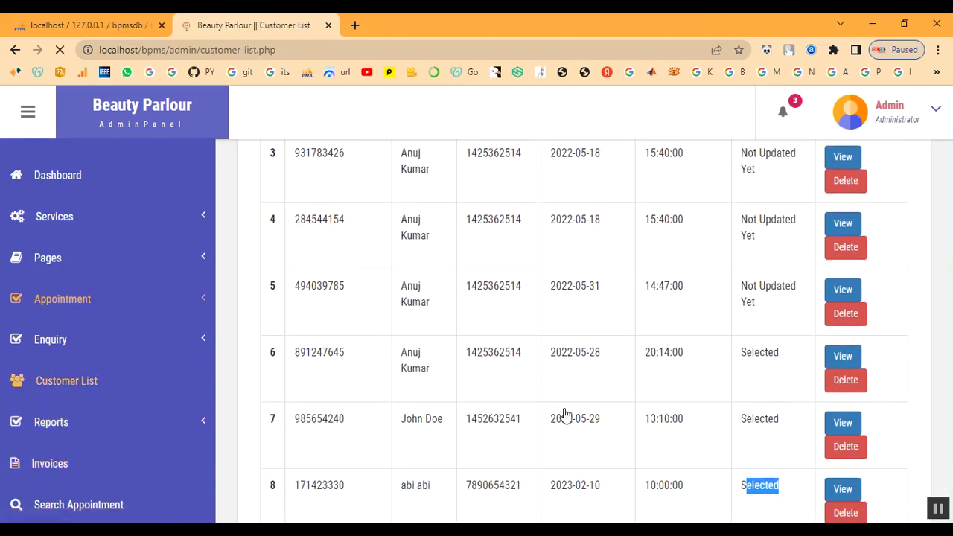
scroll(823, 425, down, 5)
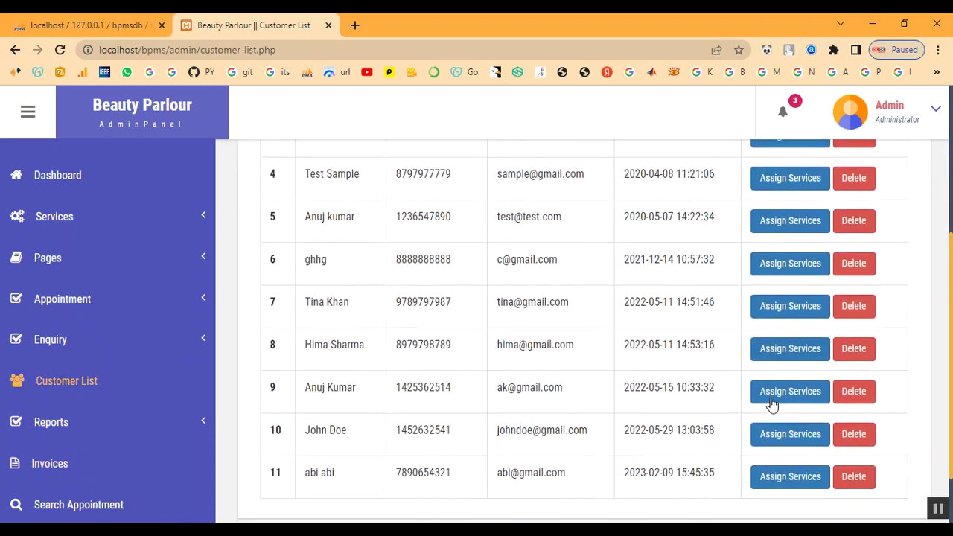
Assign Keratin Treatment to the customer in row 11 and generate their invoice.
click(785, 421)
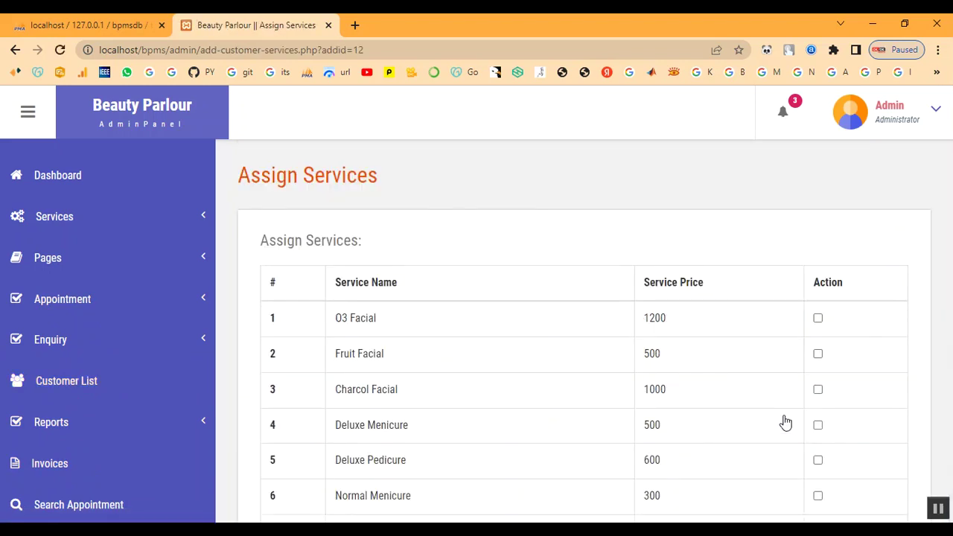
scroll(387, 350, down, 5)
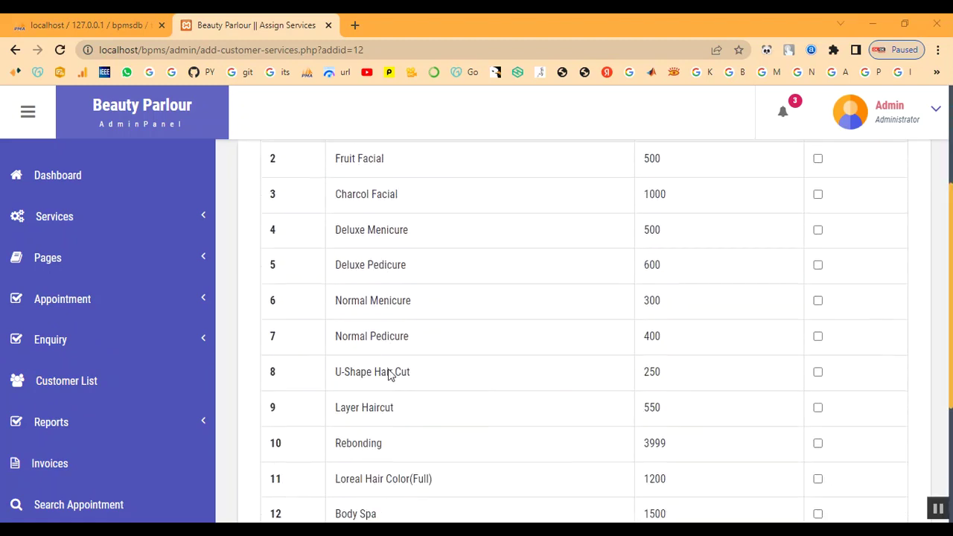
scroll(399, 452, down, 1)
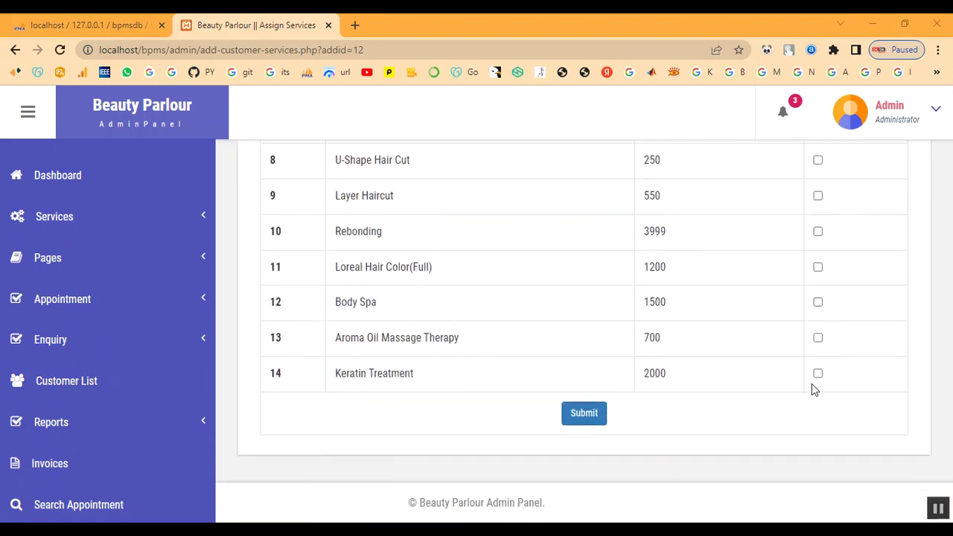
click(817, 373)
click(580, 415)
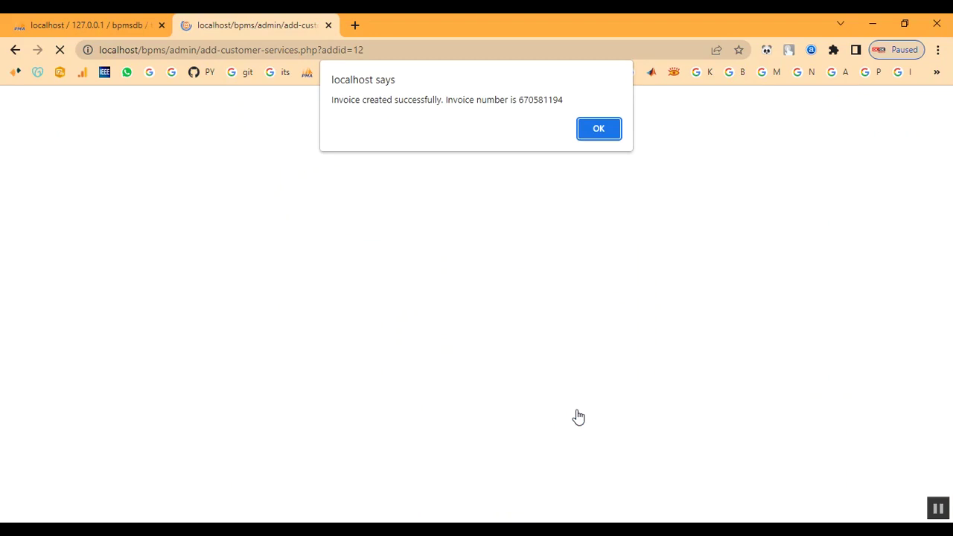
drag(477, 99, 602, 127)
click(600, 129)
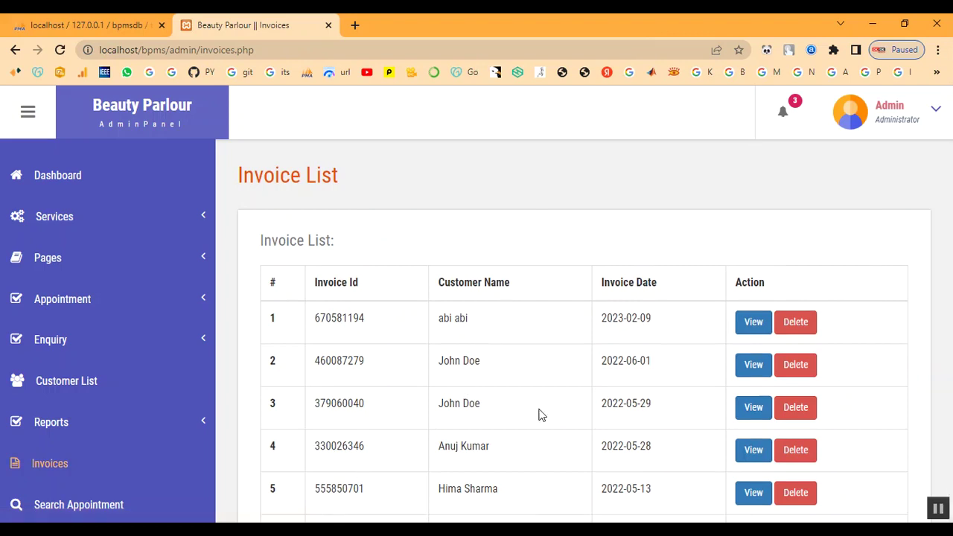
View the newest invoice listing Keratin Treatment at 2000, then go to Search Appointment.
scroll(538, 414, down, 2)
click(62, 465)
click(756, 330)
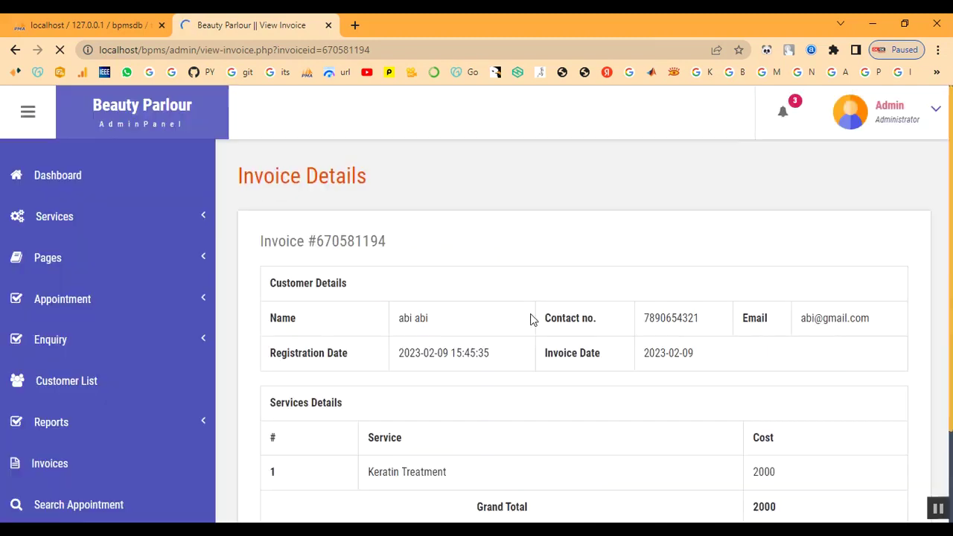
scroll(492, 336, down, 2)
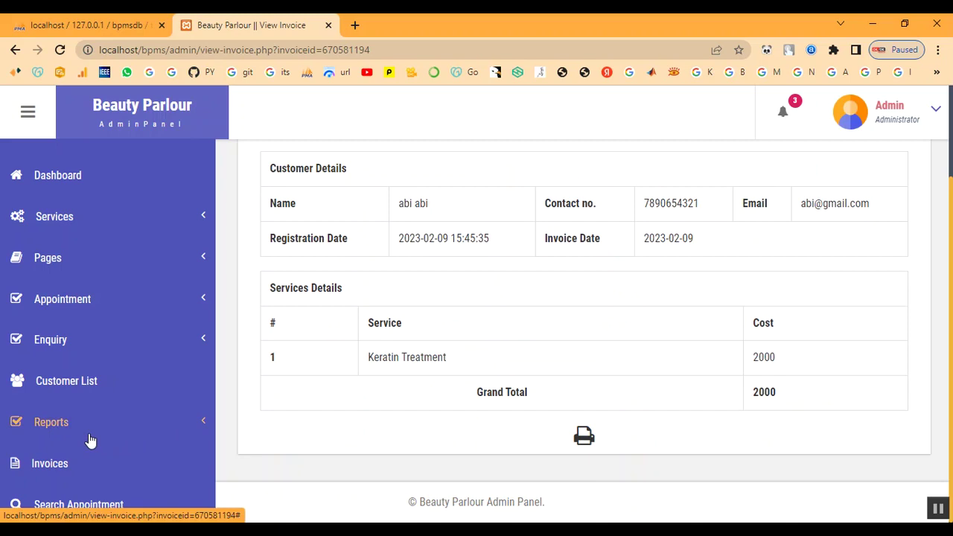
click(84, 507)
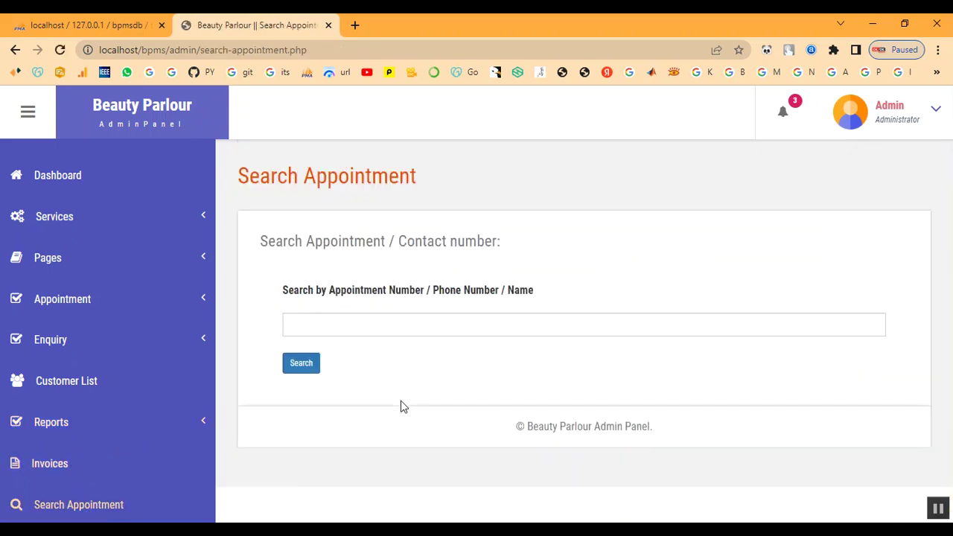
Search appointments by the customer's name, view the 2023-02-10 booking, then return to Invoices.
click(363, 328)
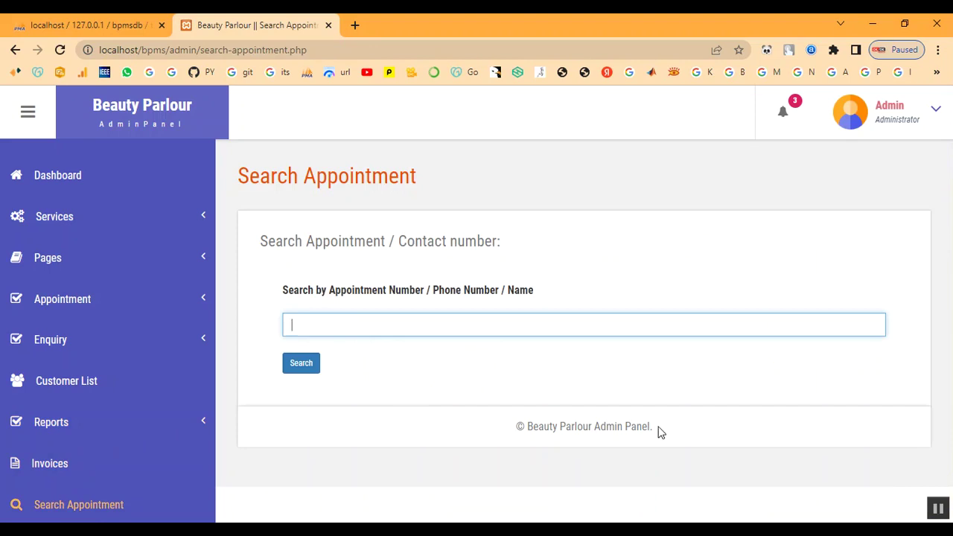
text(abi)
click(308, 362)
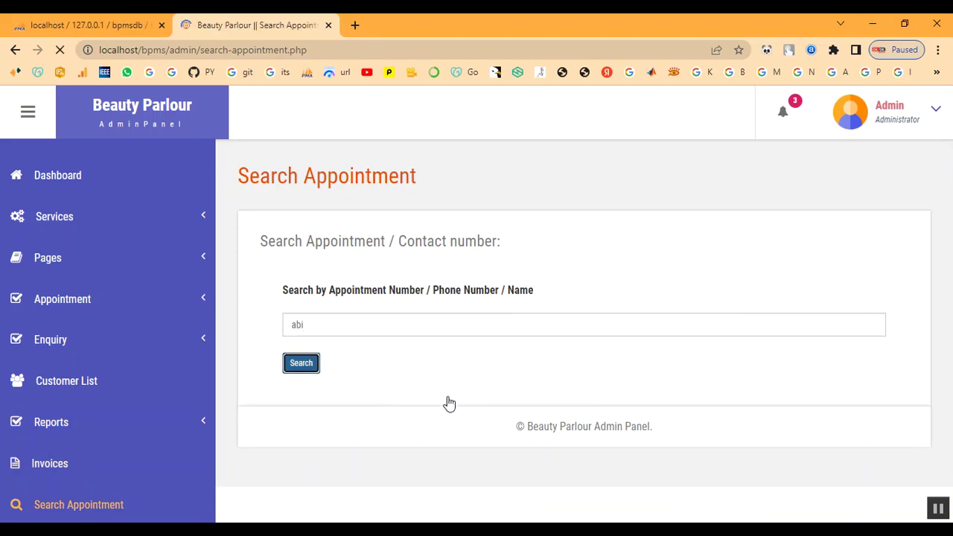
scroll(440, 398, down, 1)
click(850, 403)
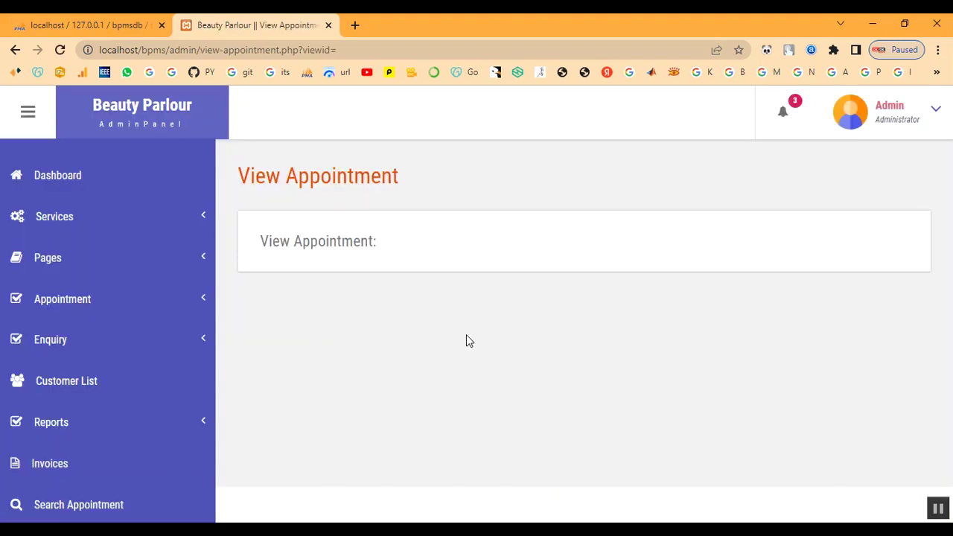
click(43, 468)
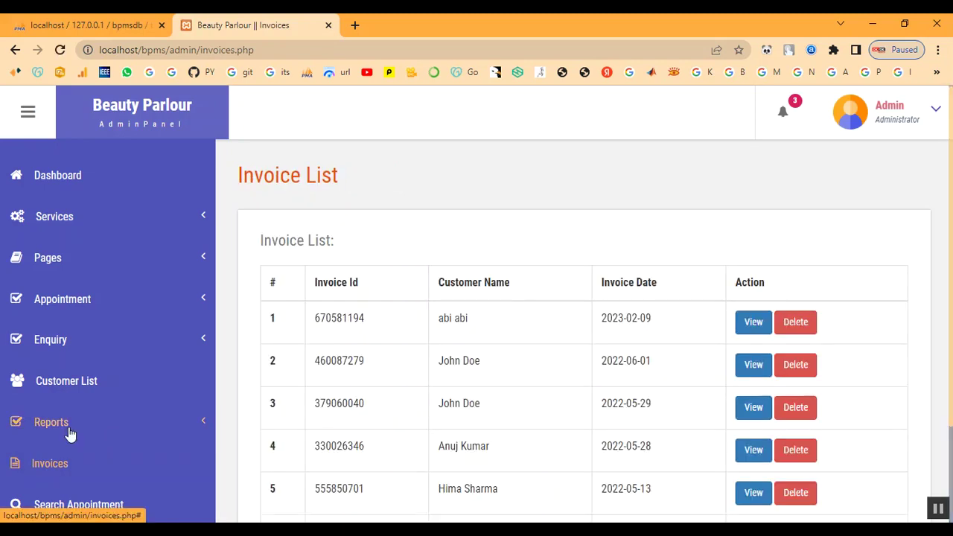
click(68, 432)
Generate the between-dates report for 2023-02-08 to 2023-02-28, listing one invoice.
click(63, 457)
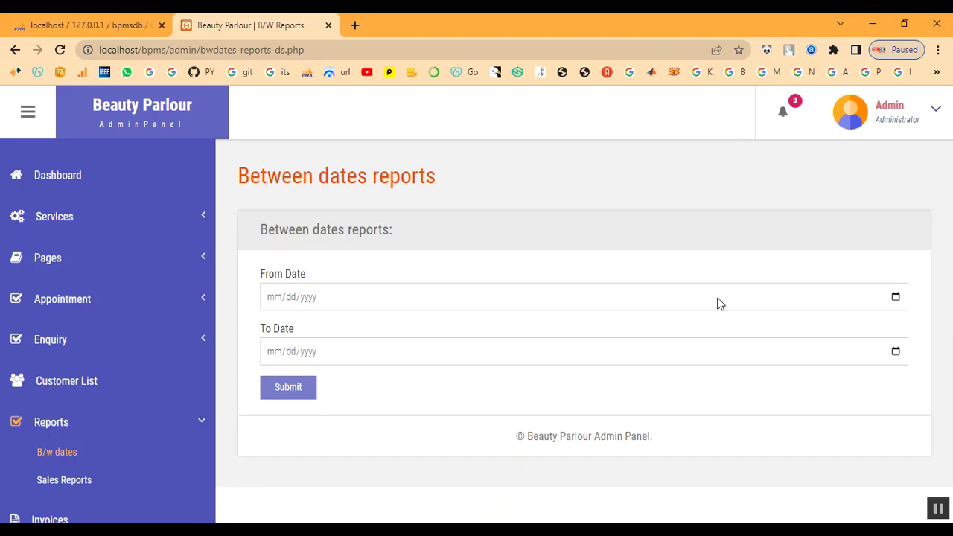
click(896, 297)
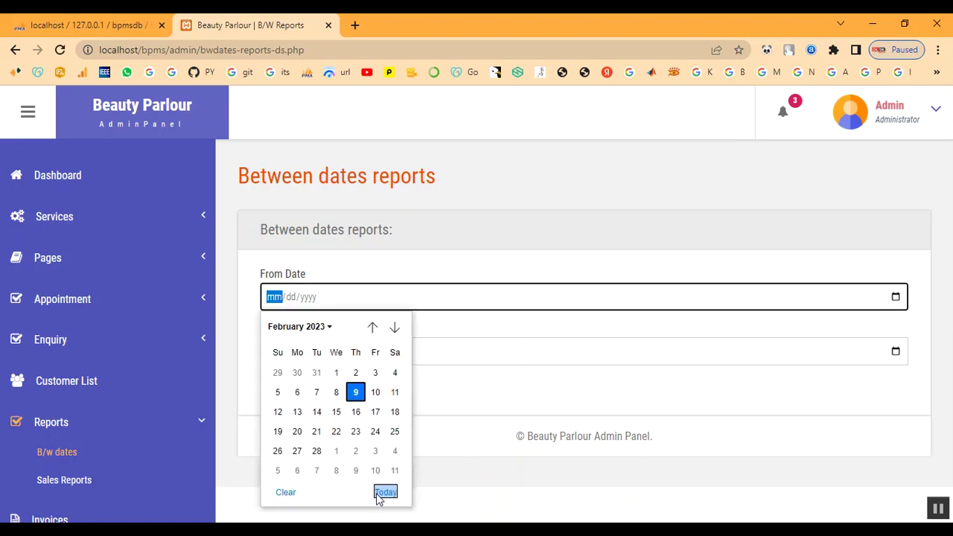
click(336, 393)
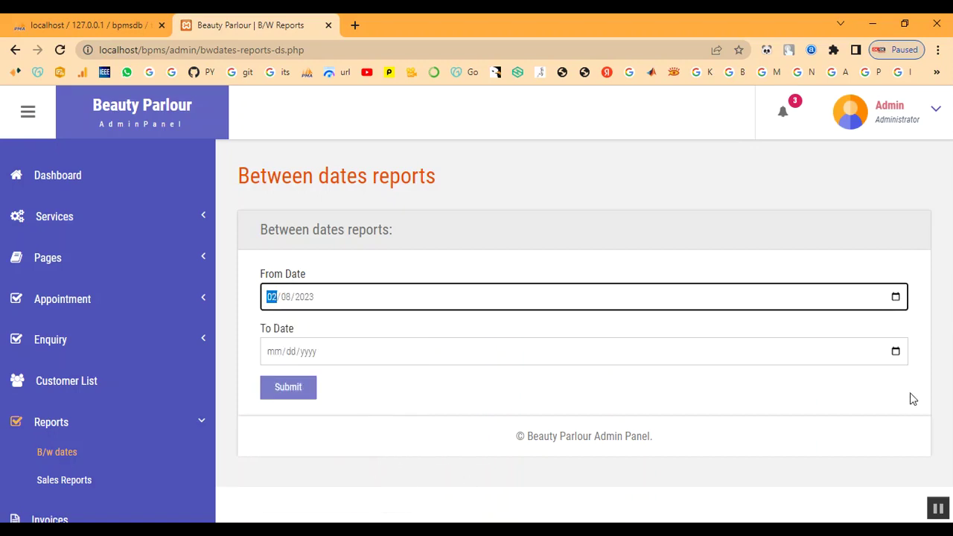
click(896, 355)
click(316, 281)
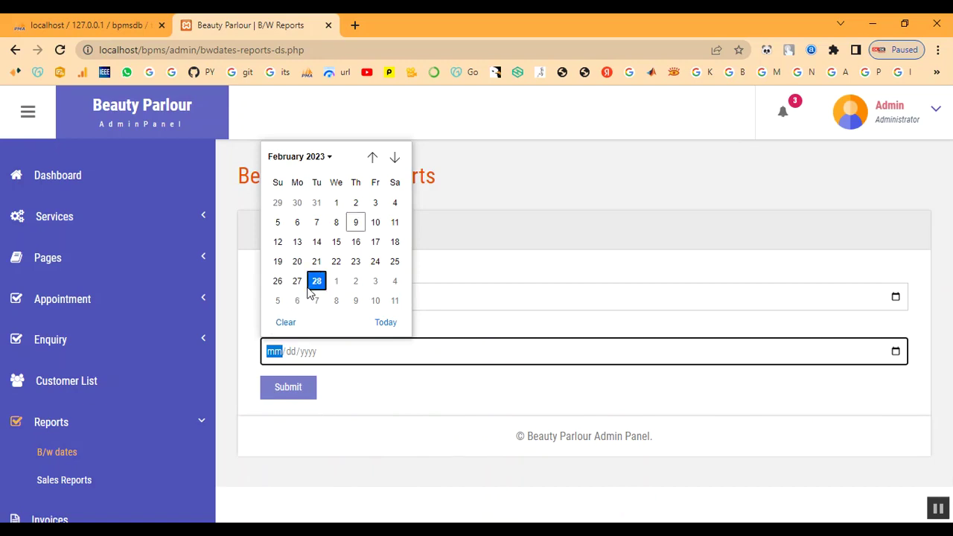
click(305, 402)
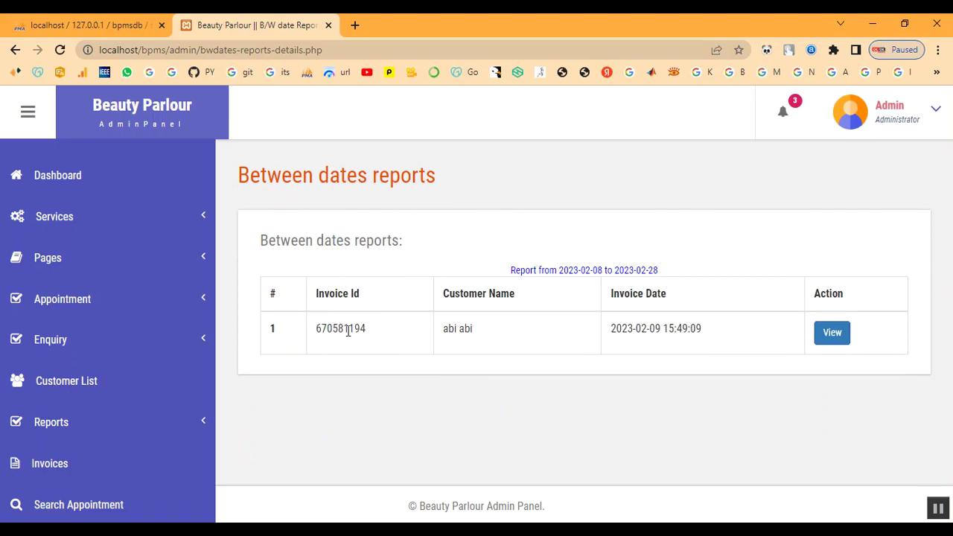
drag(344, 328, 713, 334)
click(713, 332)
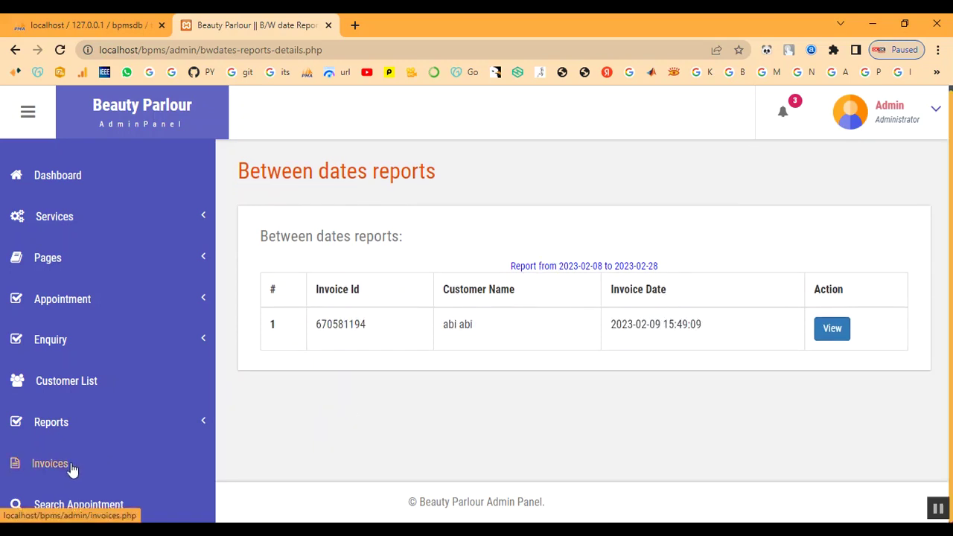
click(57, 436)
Run the sales report for 2–28 February 2023 showing 2000, then return to the dashboard.
click(64, 480)
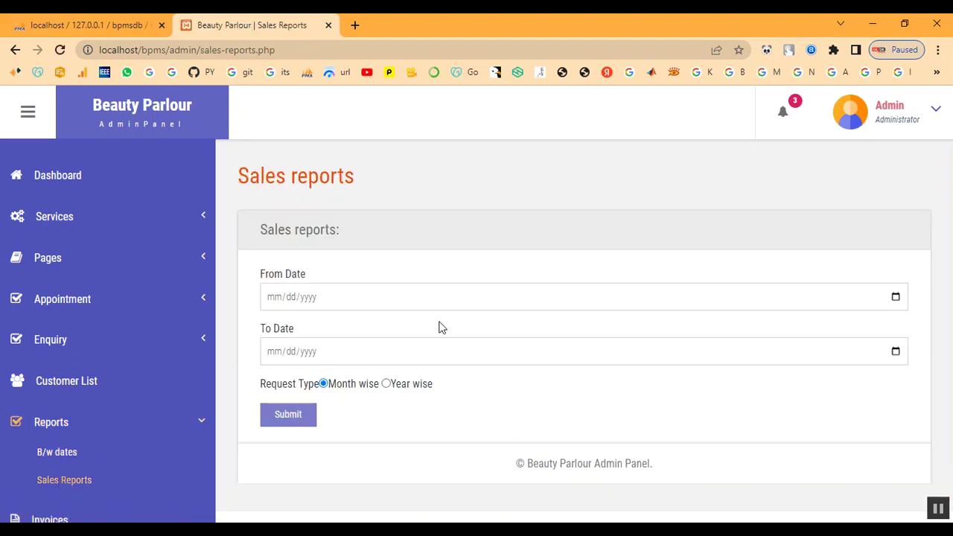
click(896, 296)
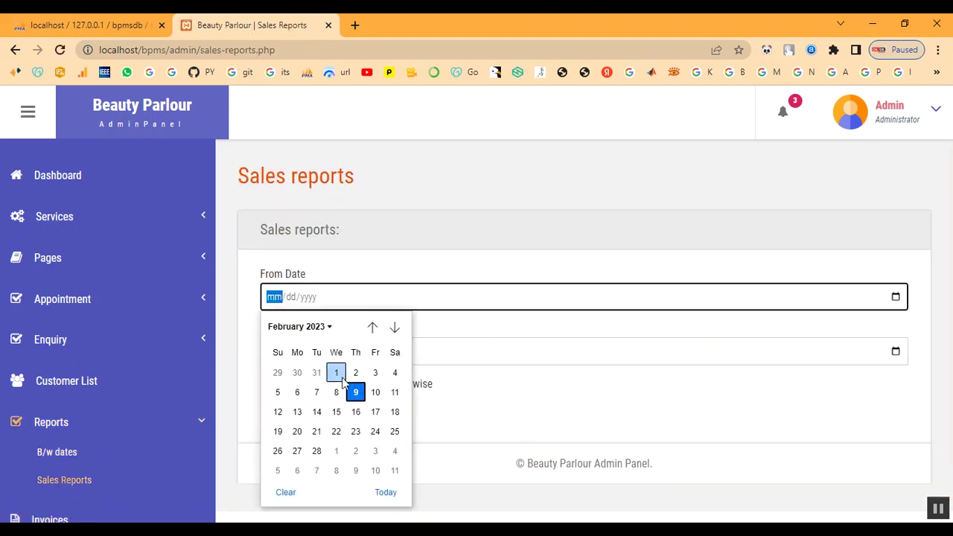
click(355, 373)
click(895, 351)
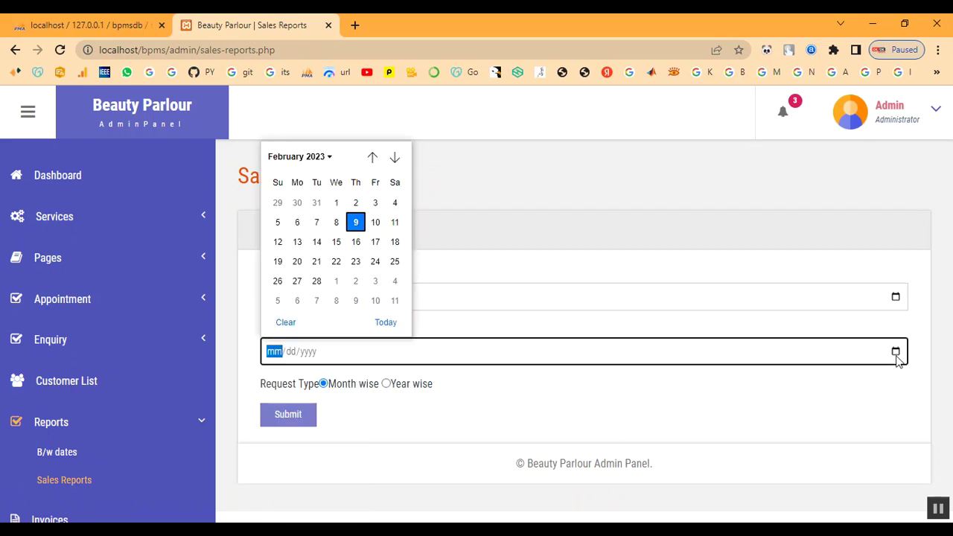
click(316, 280)
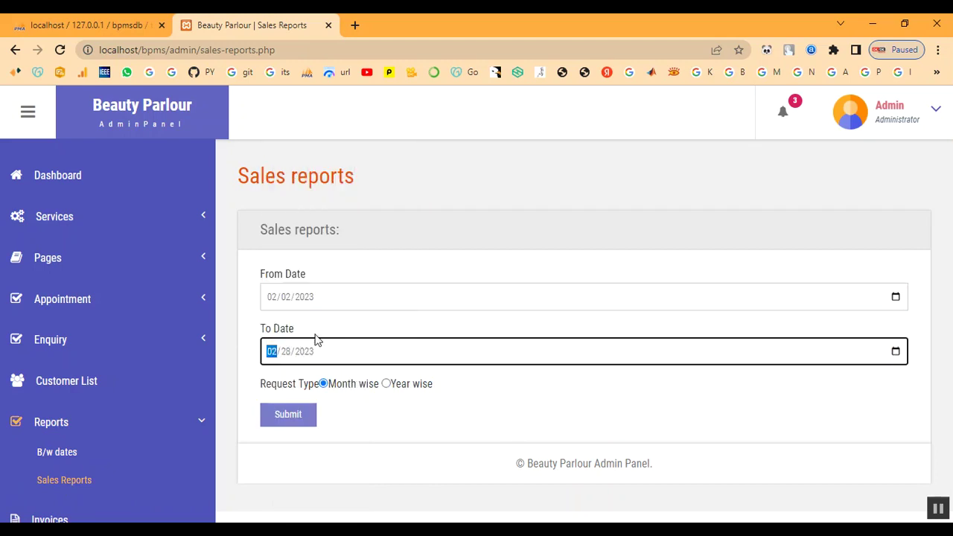
click(289, 421)
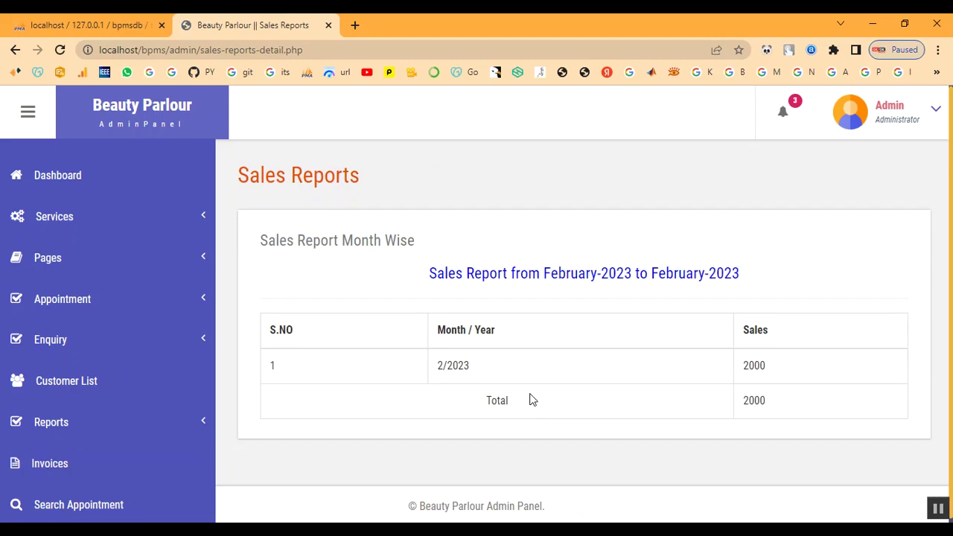
drag(735, 368, 793, 417)
click(794, 419)
scroll(675, 417, down, 1)
scroll(675, 419, up, 1)
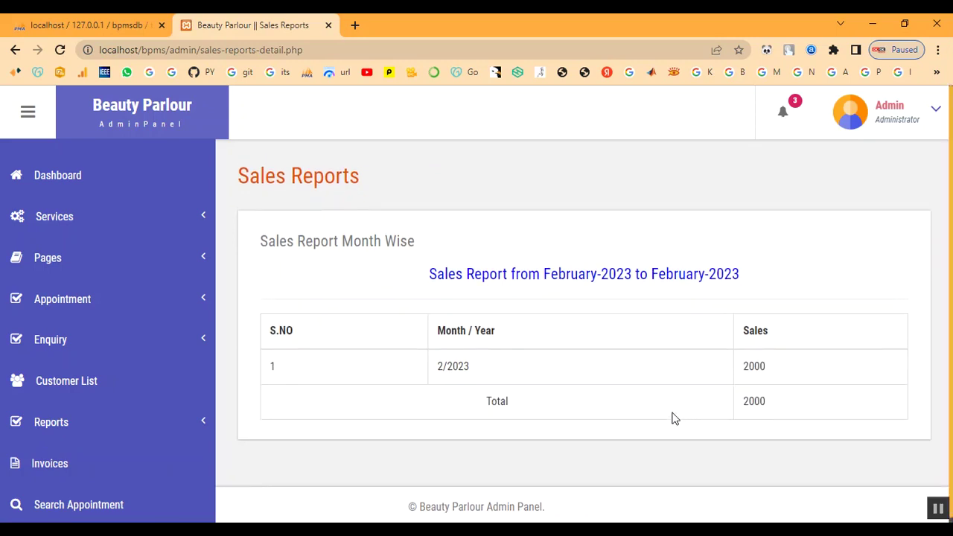
click(77, 184)
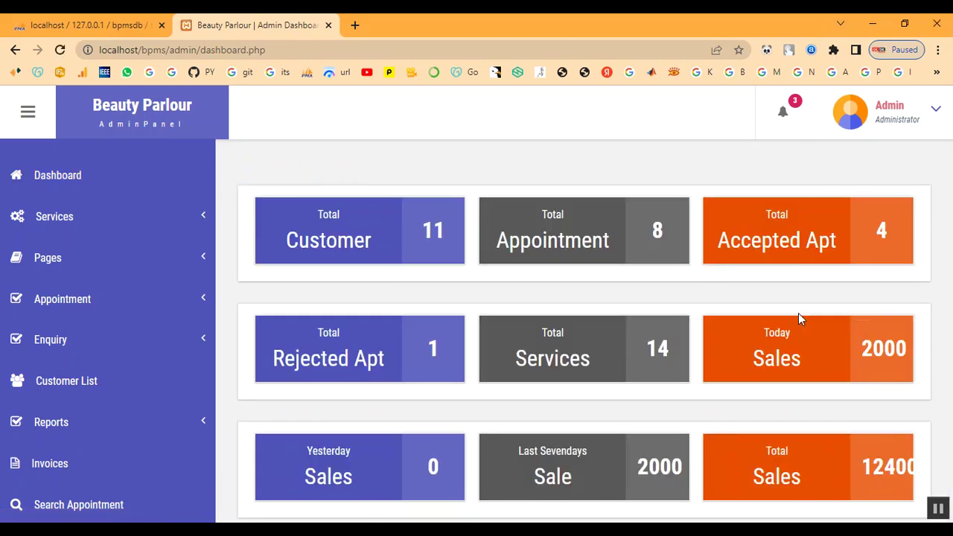
Note the 12400 total sales figure on the dashboard, then log out of the admin panel.
scroll(798, 312, down, 1)
click(903, 122)
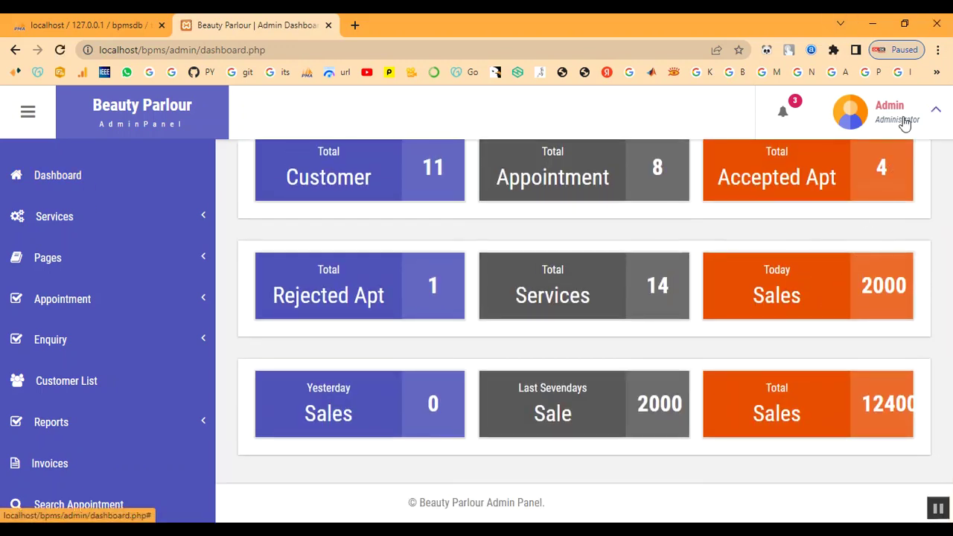
drag(853, 397, 920, 404)
click(894, 123)
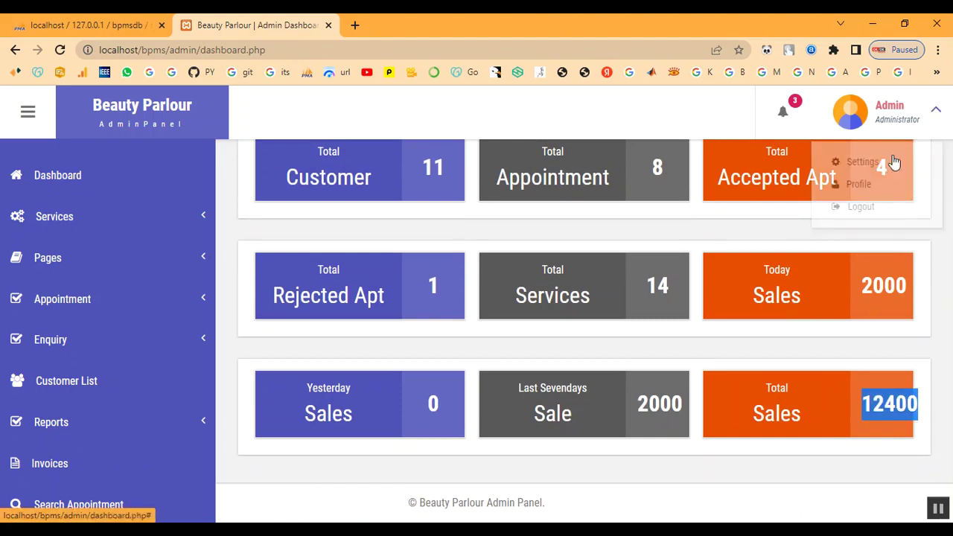
click(882, 207)
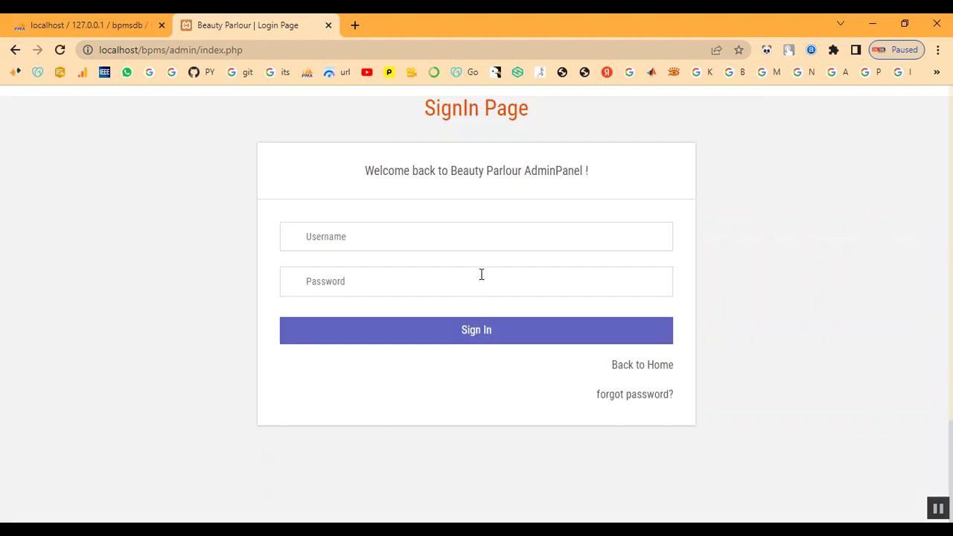
click(357, 236)
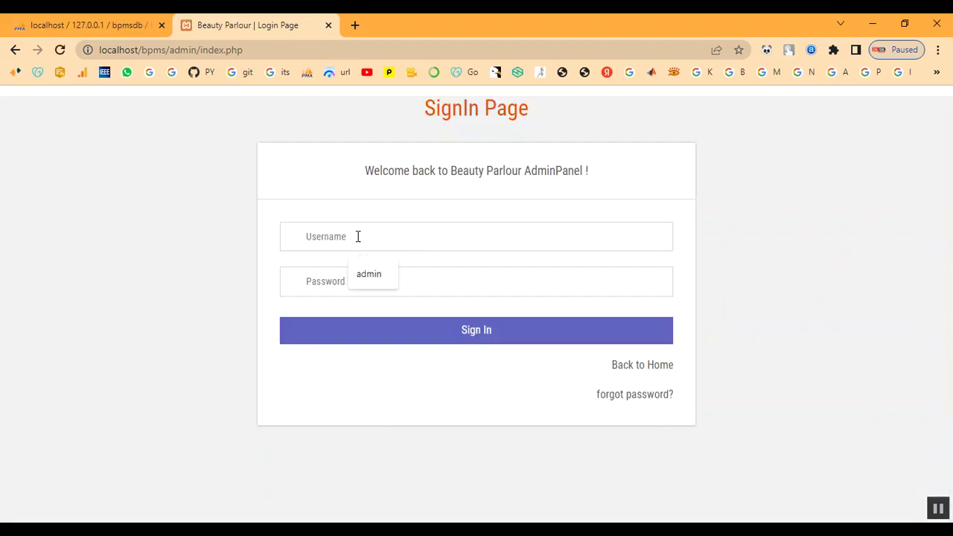
From the public home page, open customer Login and enter the customer's registered e-mail and password.
click(665, 369)
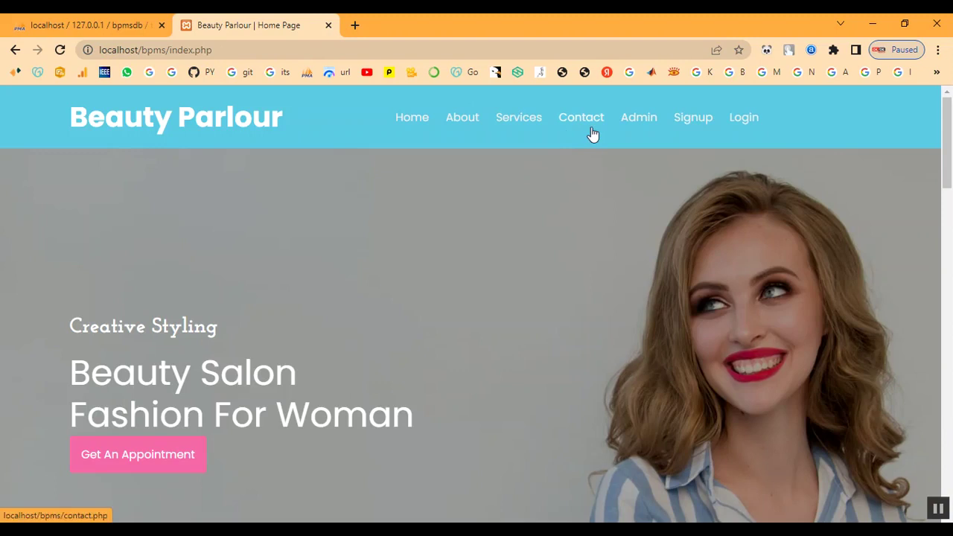
click(740, 119)
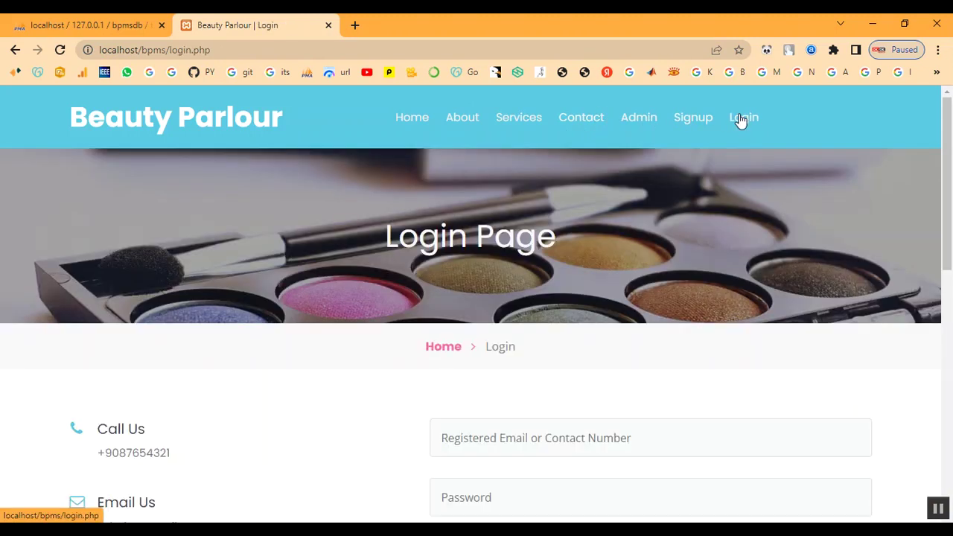
scroll(484, 358, down, 2)
click(541, 299)
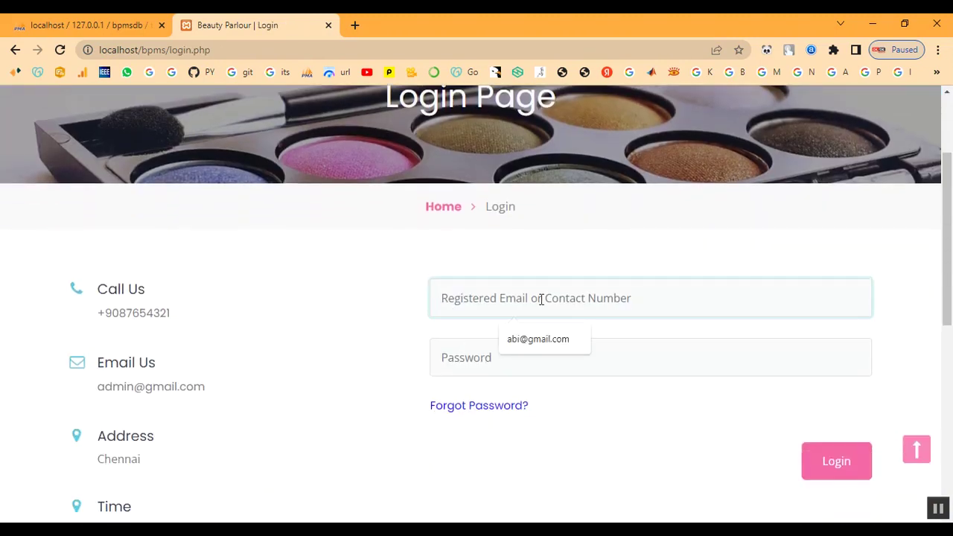
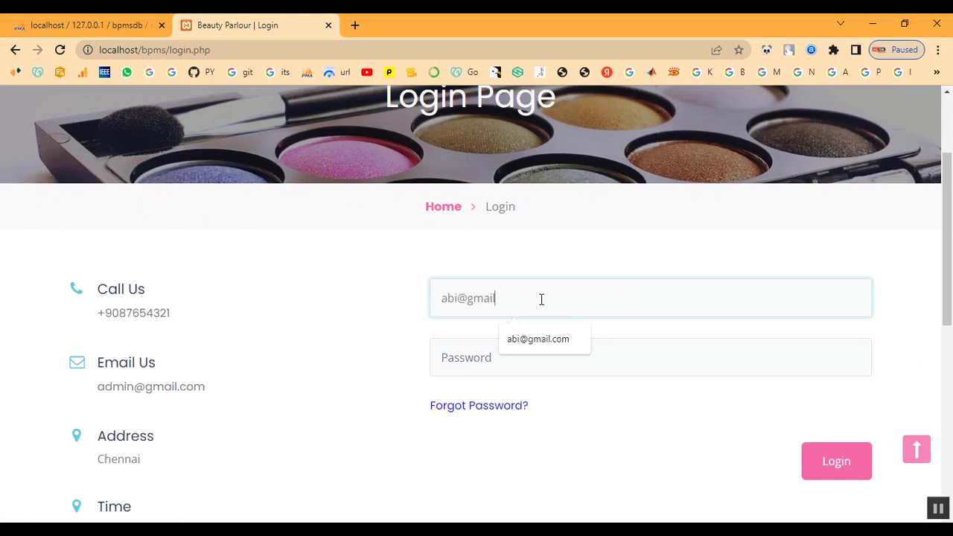
key(Tab)
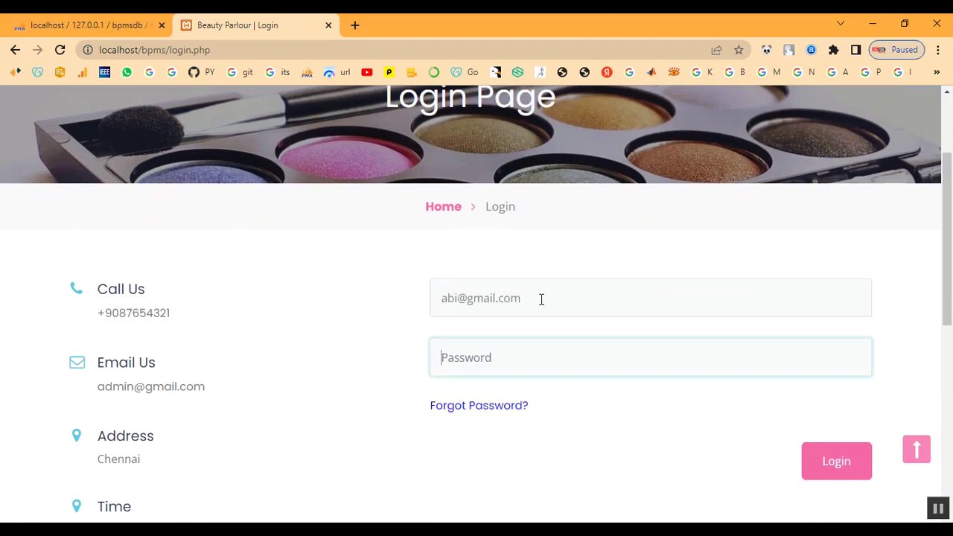
text(a)
Log in as the customer and confirm the appointment shows status Selected in Booking History.
click(857, 477)
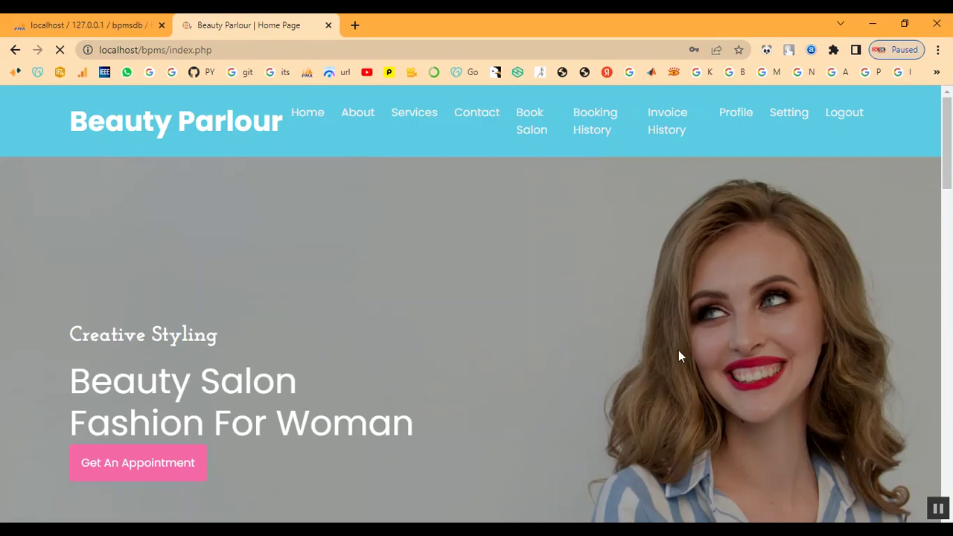
click(581, 127)
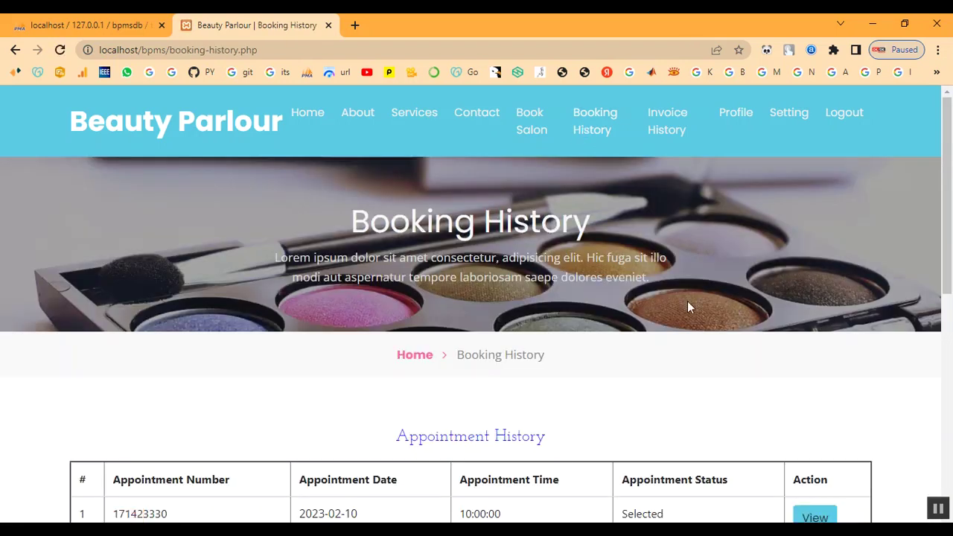
scroll(686, 304, down, 3)
double_click(634, 299)
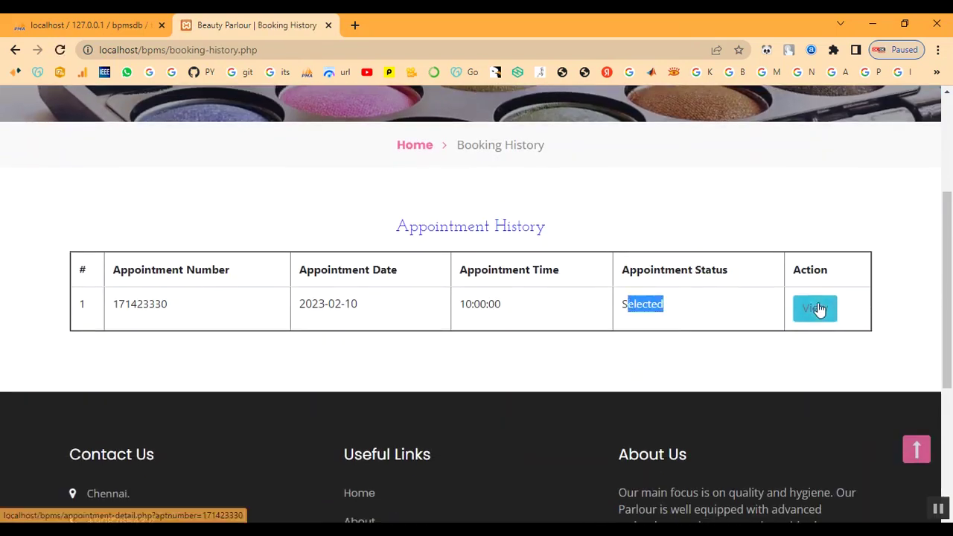
click(816, 308)
scroll(626, 366, down, 2)
scroll(625, 366, down, 3)
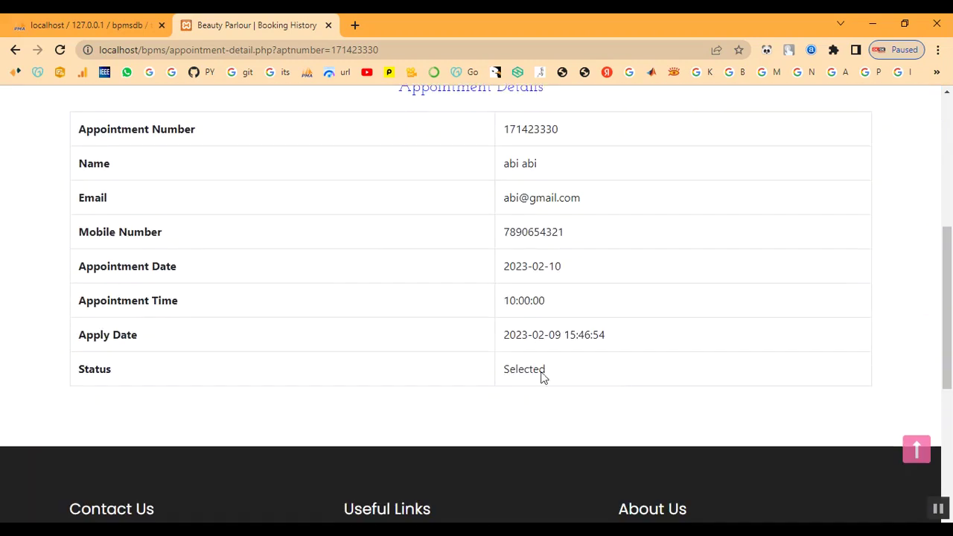
double_click(512, 370)
scroll(595, 376, up, 5)
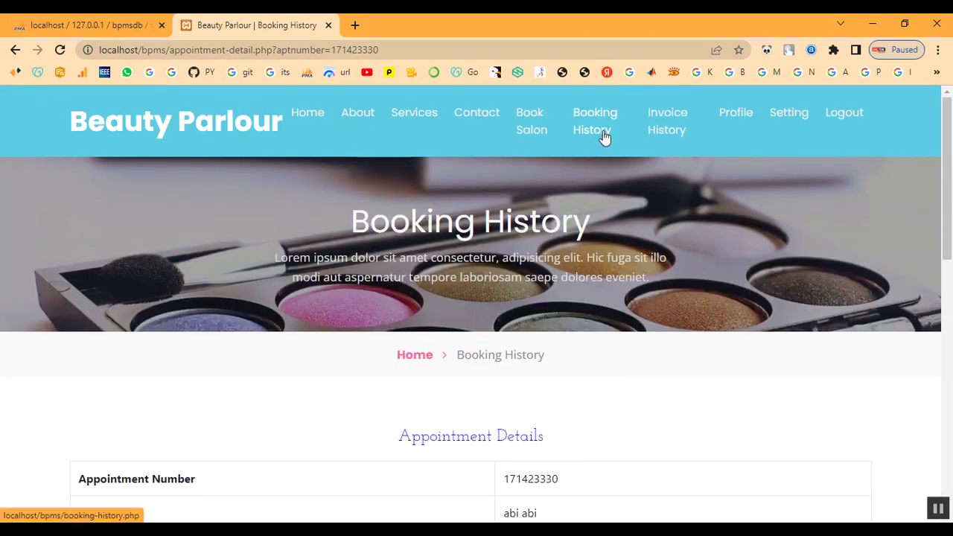
Bring up the customer's Invoice History list.
click(659, 133)
scroll(670, 246, down, 1)
scroll(596, 312, down, 2)
Review the Keratin Treatment invoice details with its 2000 grand total.
click(796, 308)
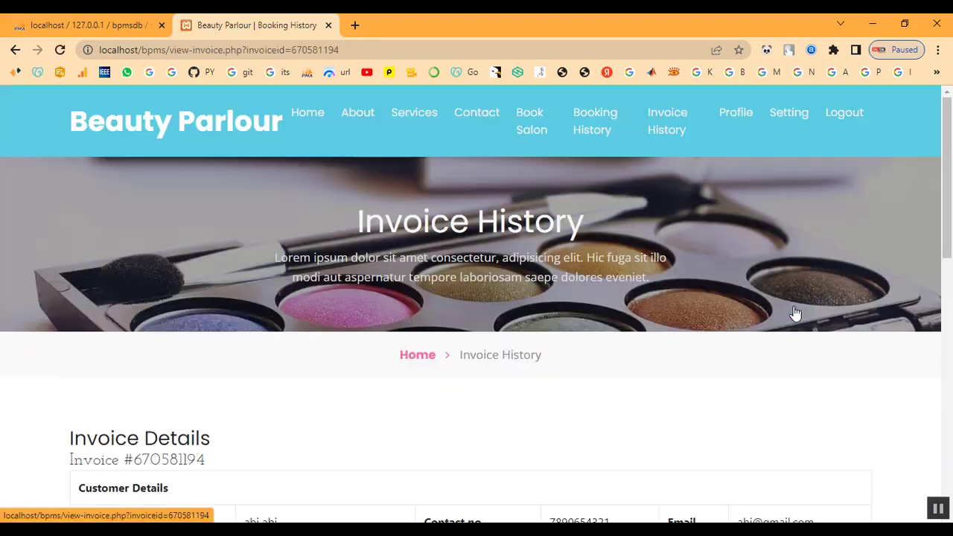
scroll(573, 376, down, 3)
scroll(568, 369, down, 1)
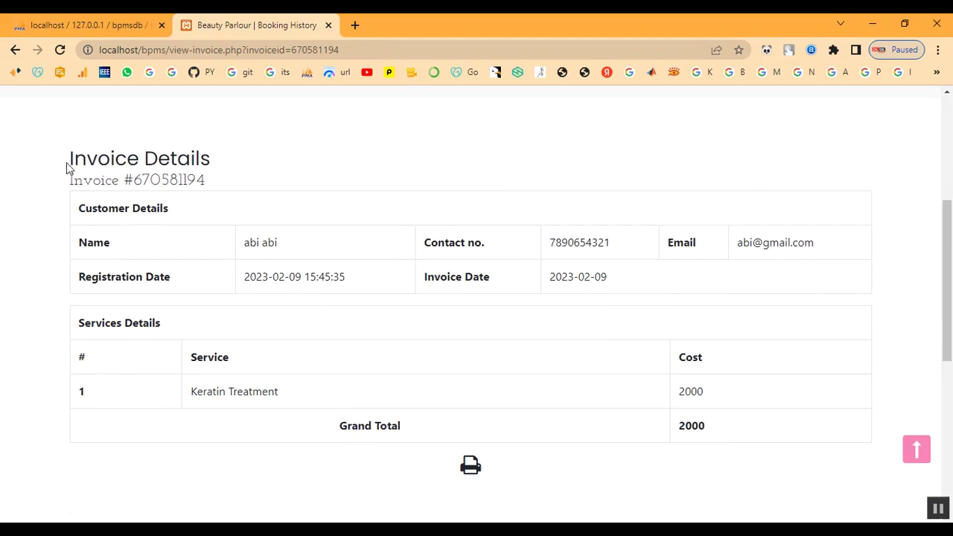
drag(71, 159, 729, 482)
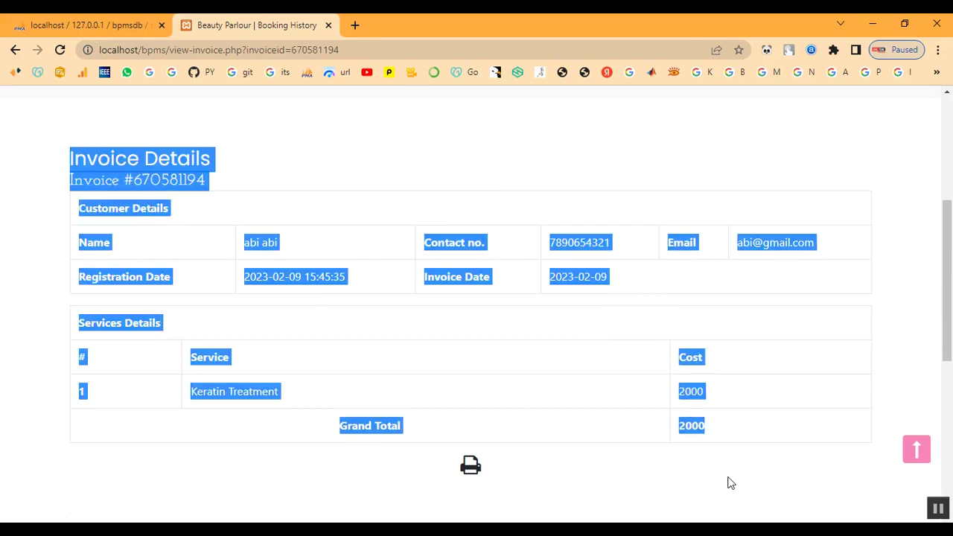
click(600, 488)
scroll(591, 427, up, 4)
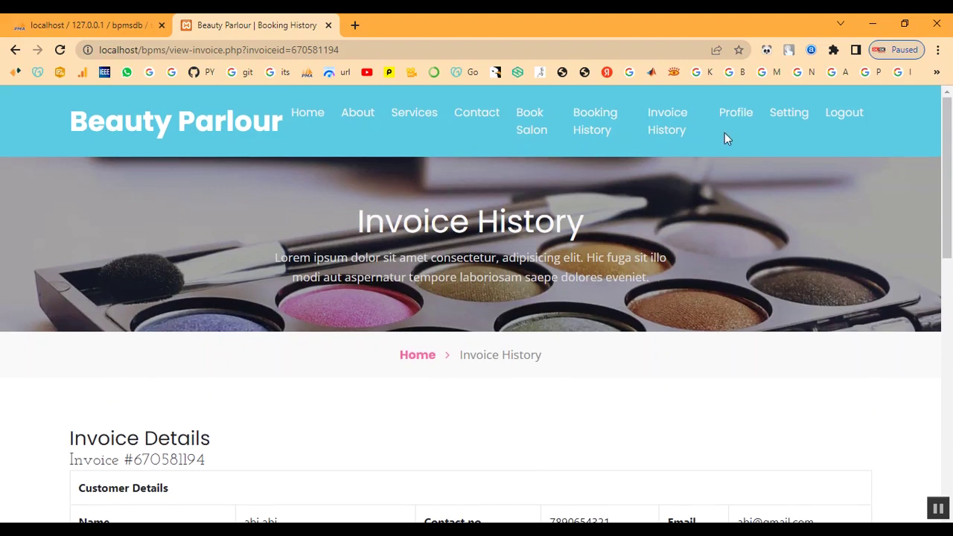
Return to the home page and scroll through it.
click(294, 118)
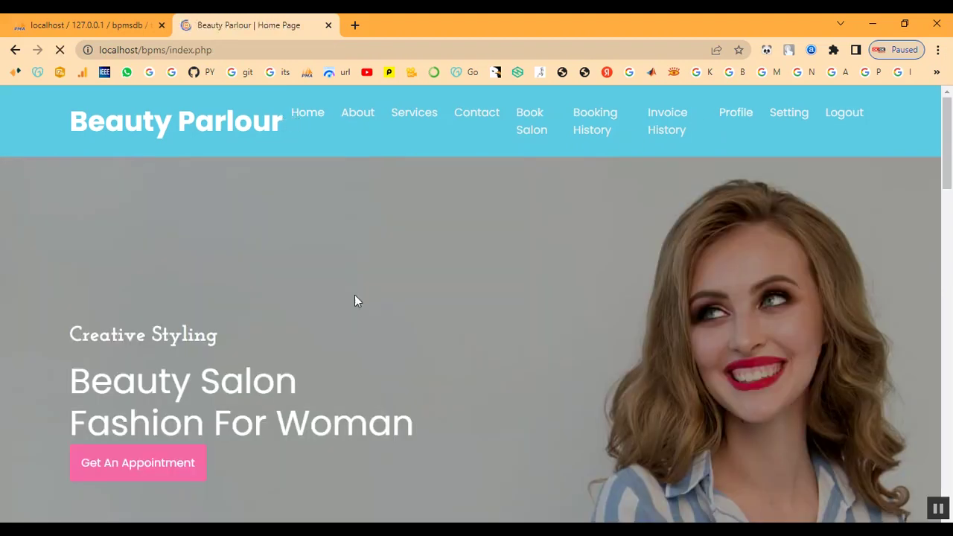
scroll(768, 337, down, 10)
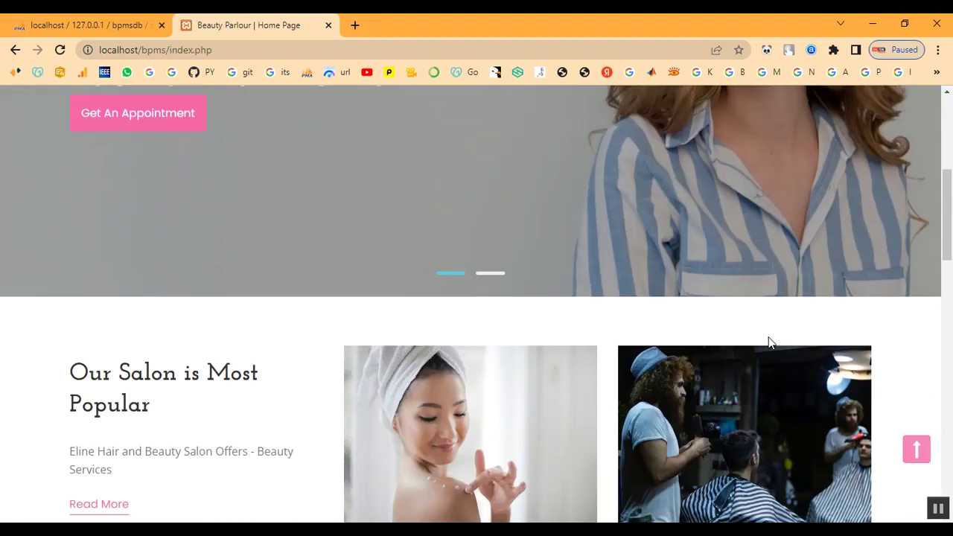
scroll(768, 342, down, 5)
scroll(768, 342, up, 15)
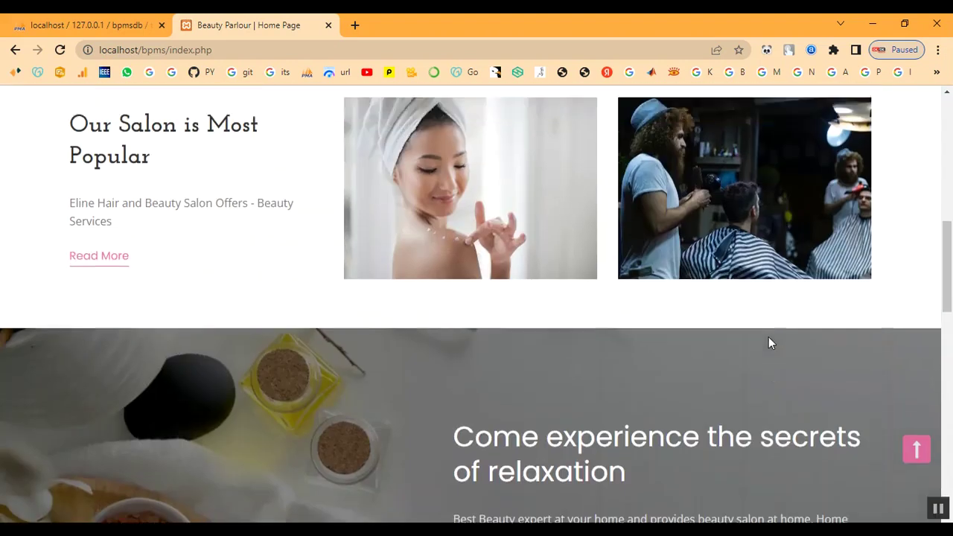
Log out of the customer account and go via Home to the Contact Us page.
click(853, 112)
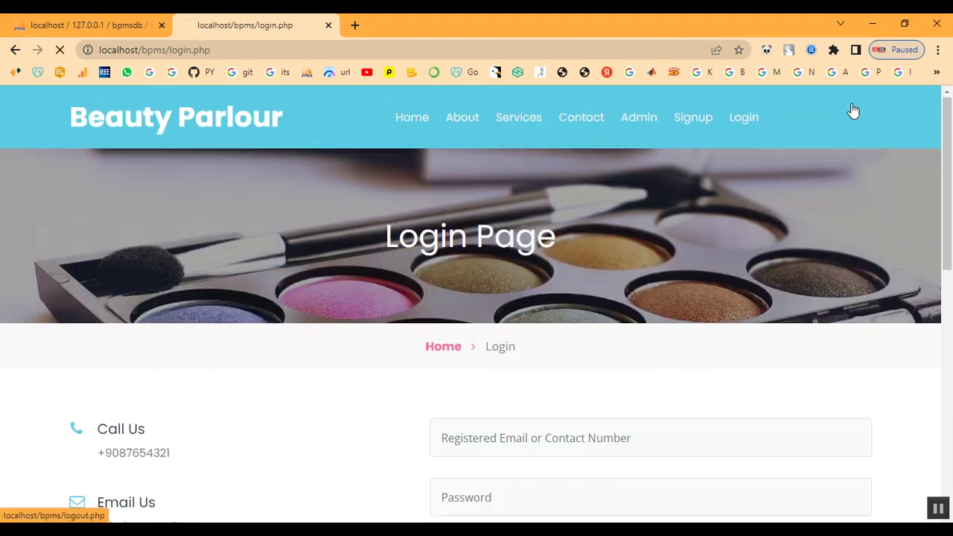
click(419, 125)
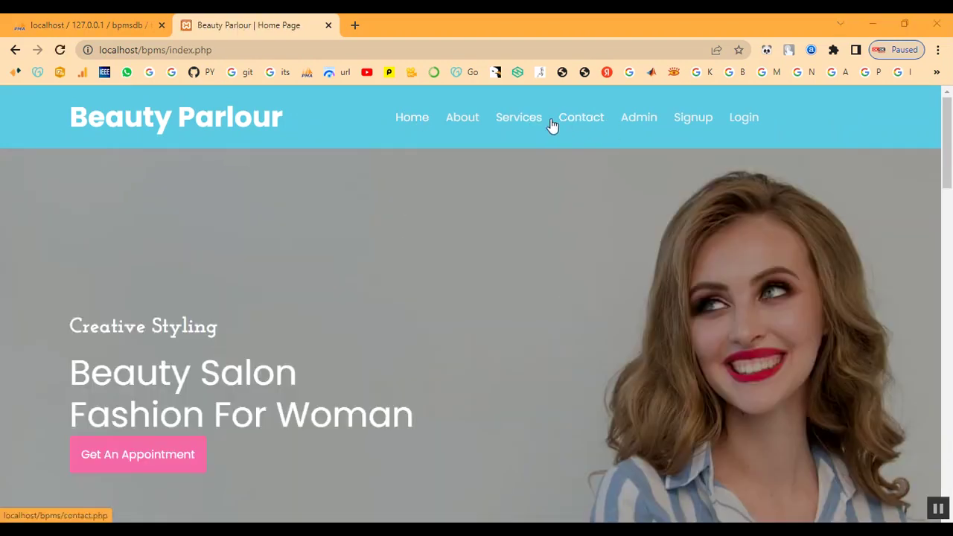
click(596, 123)
Fill the enquiry form's first name, last name, phone and e-mail with the customer's details.
scroll(596, 270, down, 2)
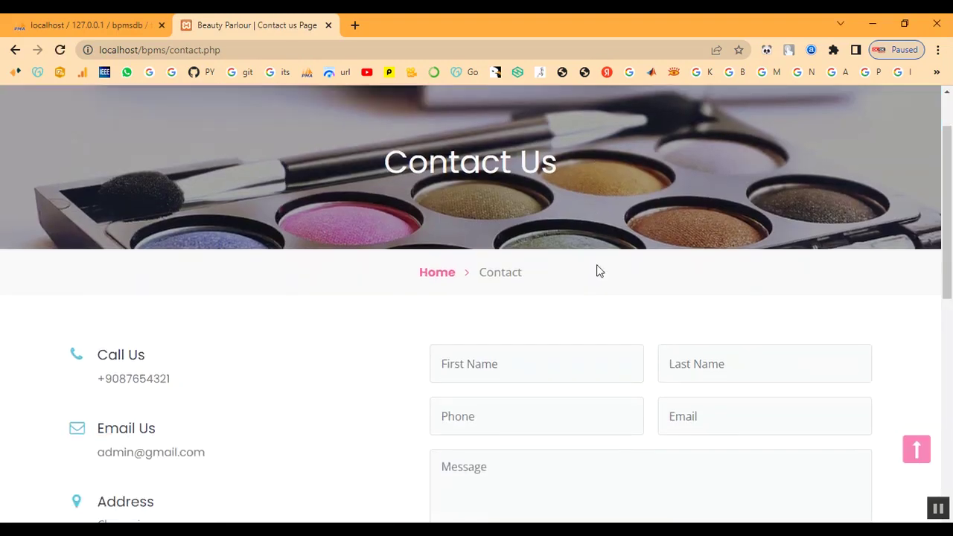
click(577, 288)
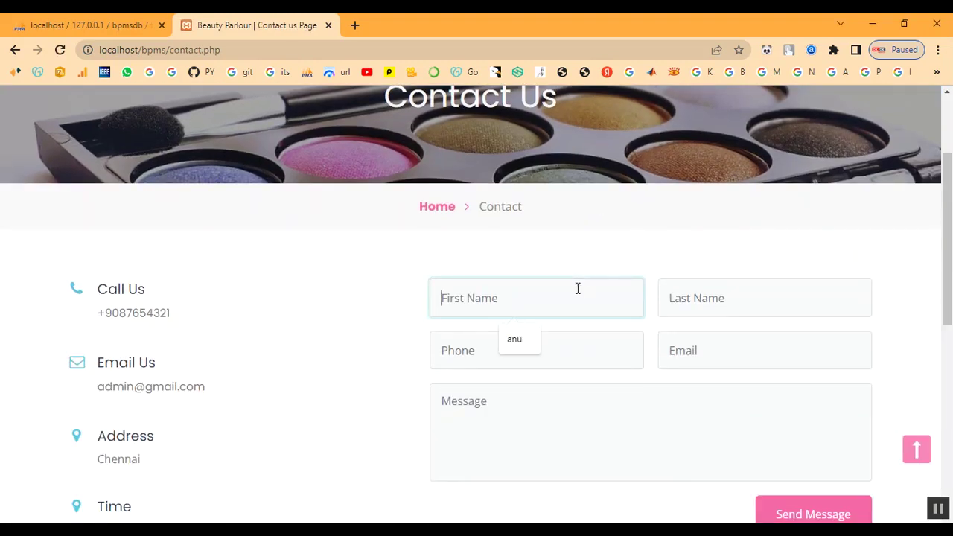
text(abi)
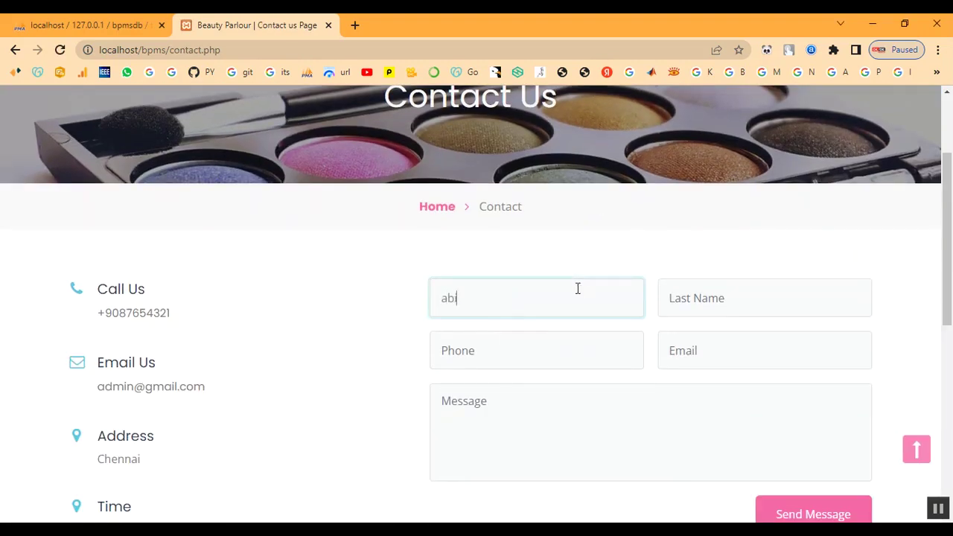
key(Tab)
text(ab)
key(Tab)
text(7)
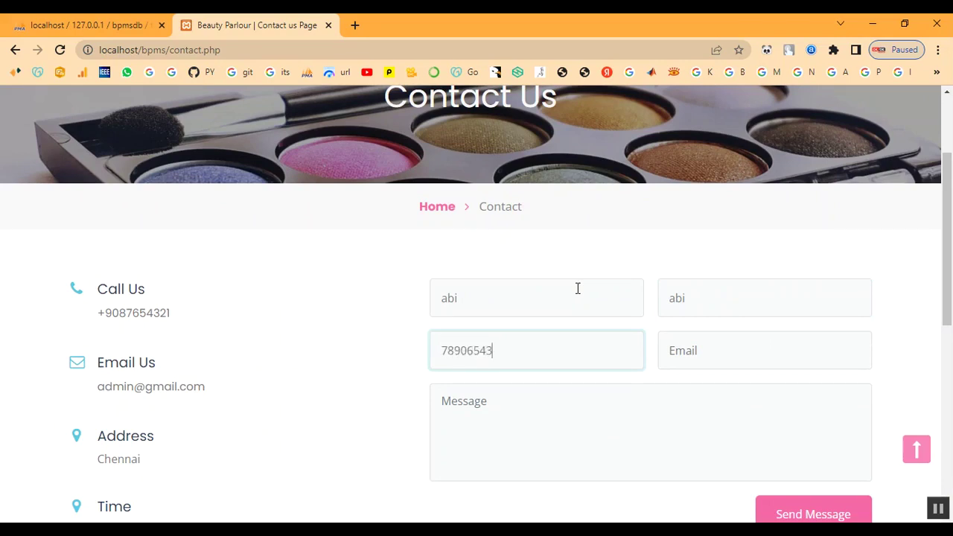
key(Tab)
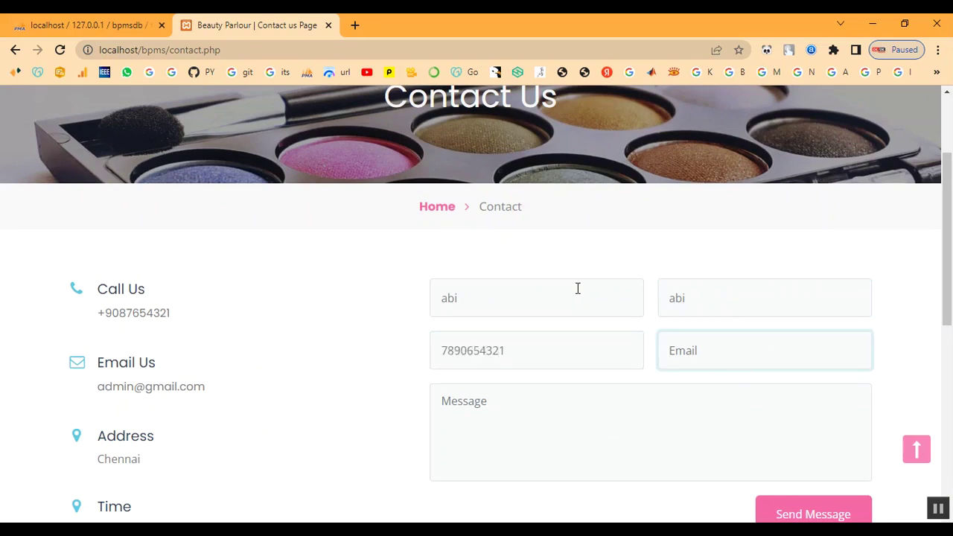
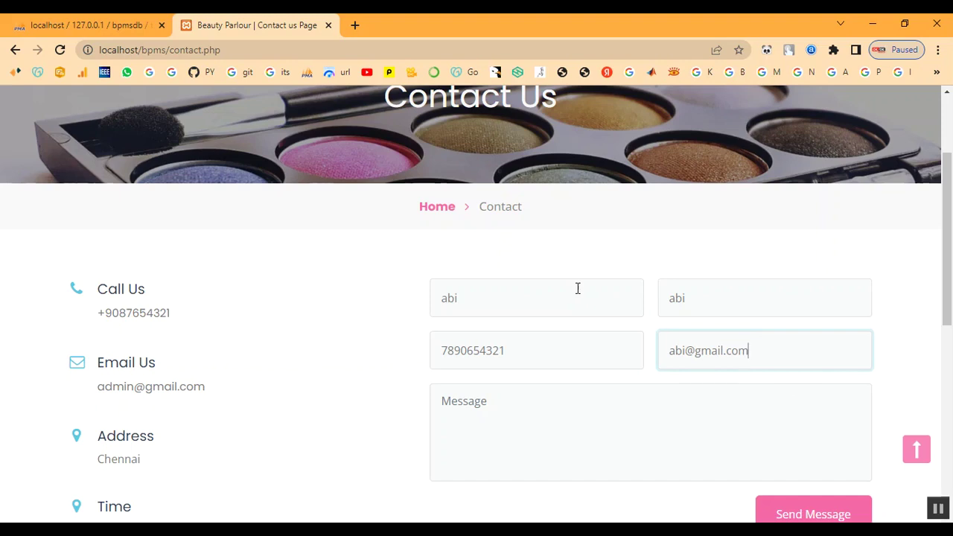
Write the message 'Booking for Bridal', send the enquiry, and dismiss the confirmation.
click(572, 444)
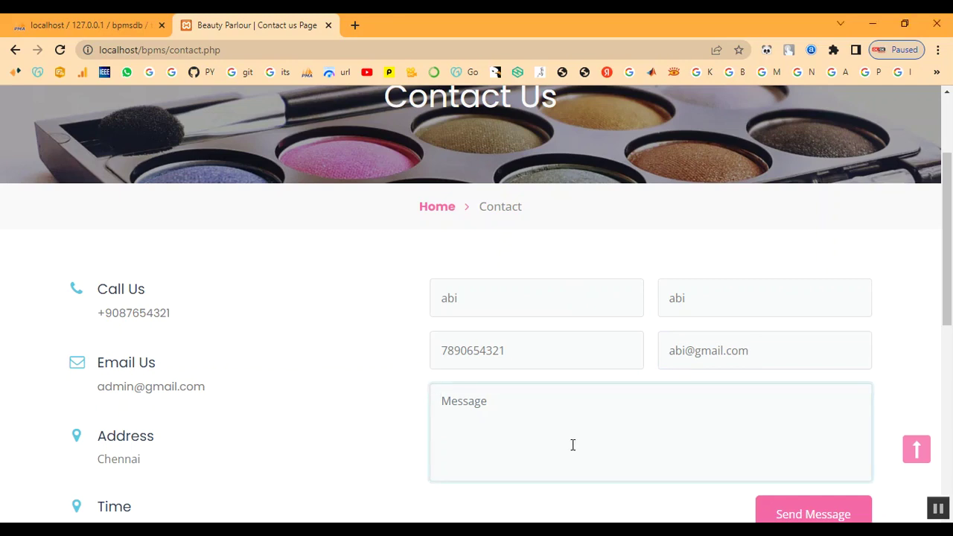
text(Booking for Bridal)
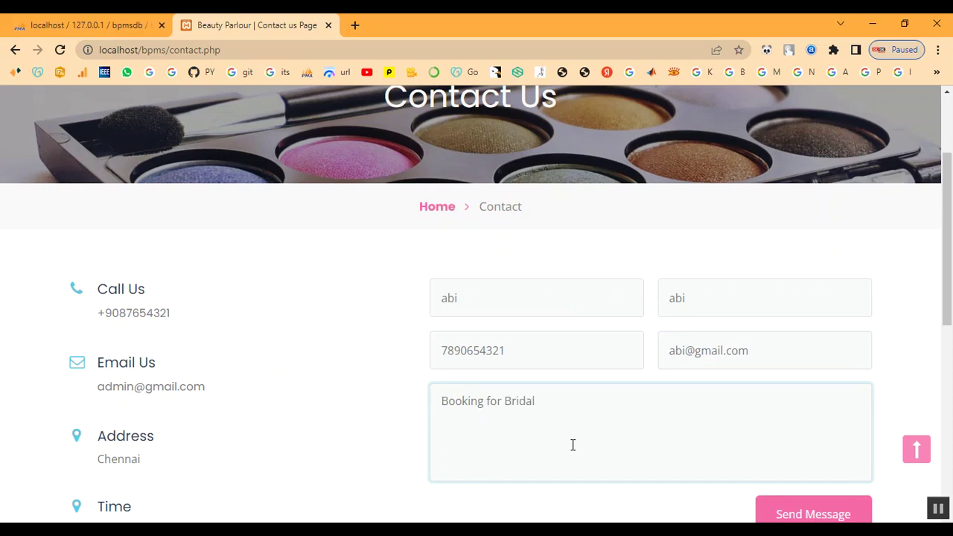
scroll(804, 421, down, 2)
click(808, 375)
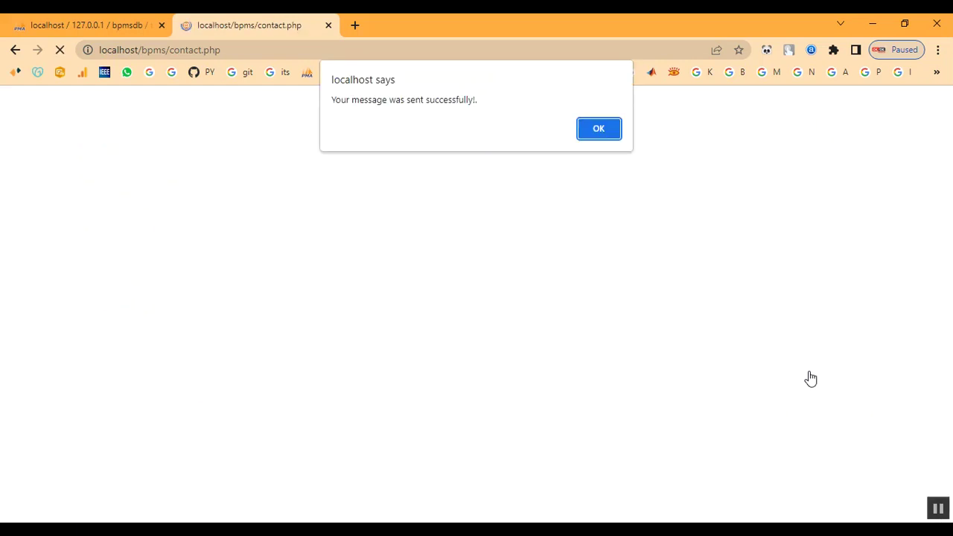
drag(476, 114, 359, 100)
click(600, 134)
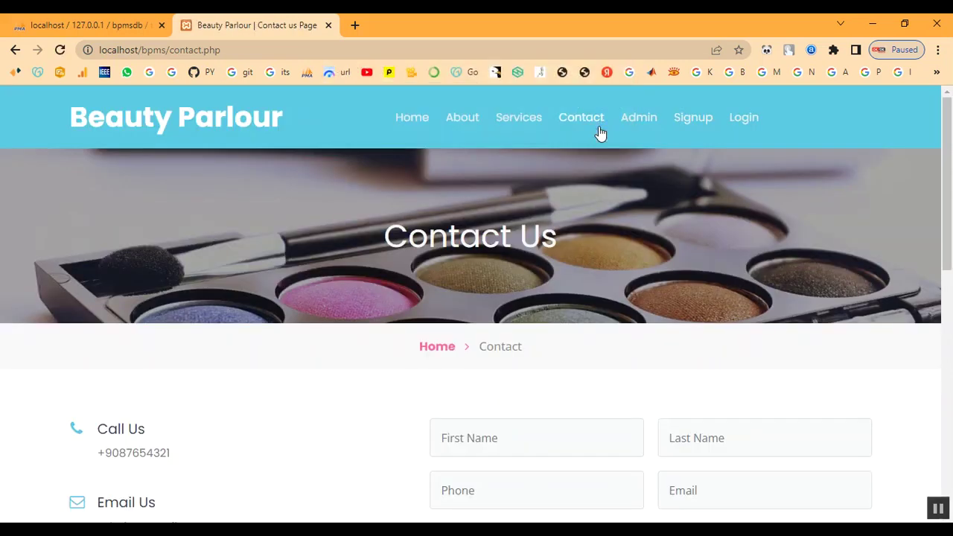
click(635, 121)
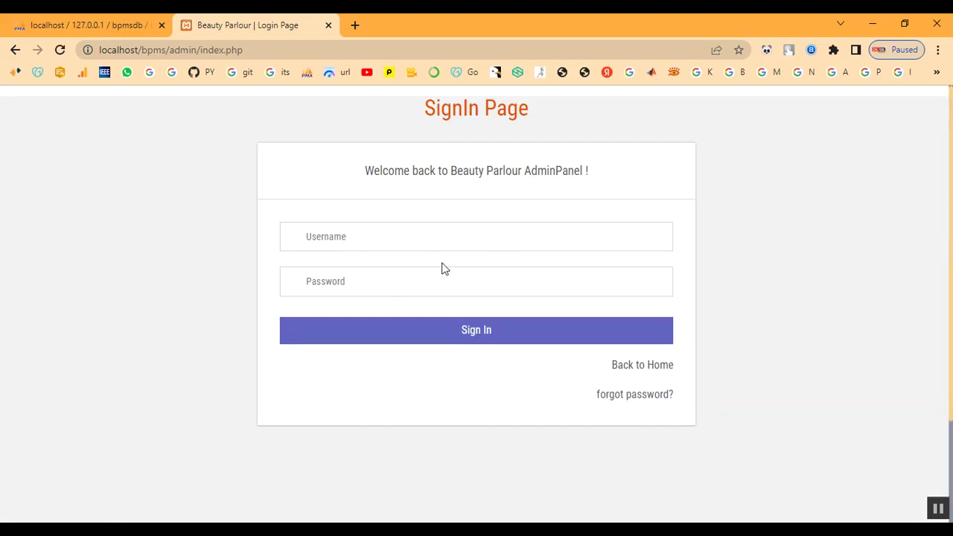
Sign in to the admin panel with the admin username and password, then open Enquiry > Read Enquiry.
click(389, 240)
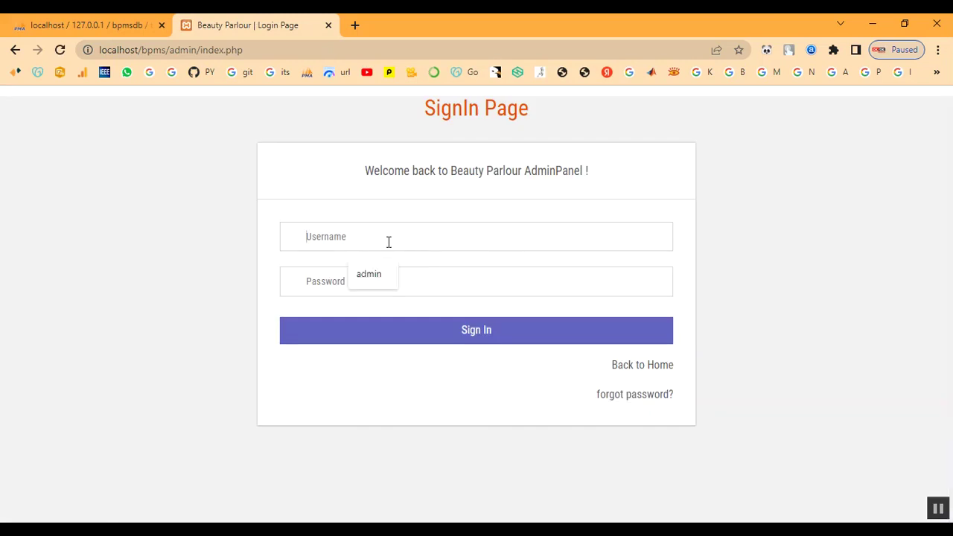
text(admin)
key(Tab)
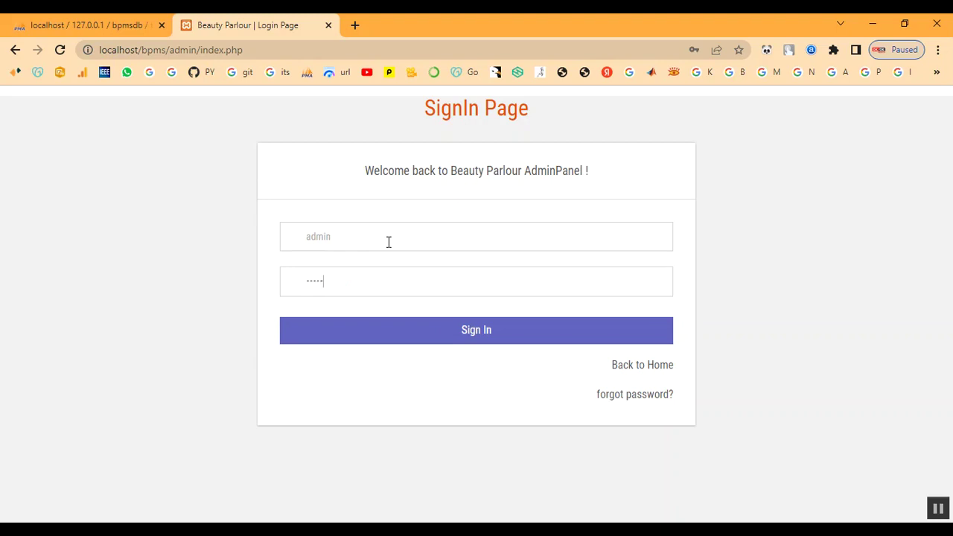
click(390, 341)
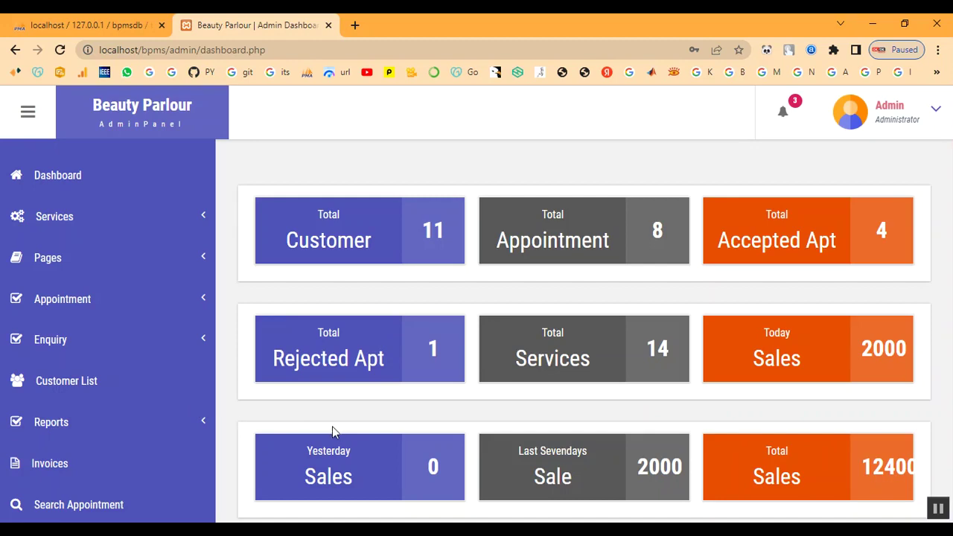
click(85, 423)
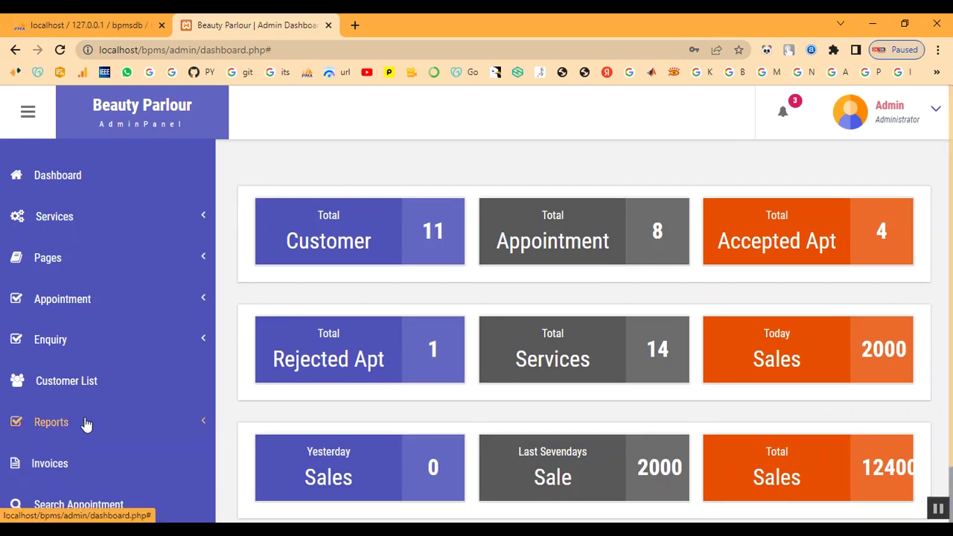
click(67, 347)
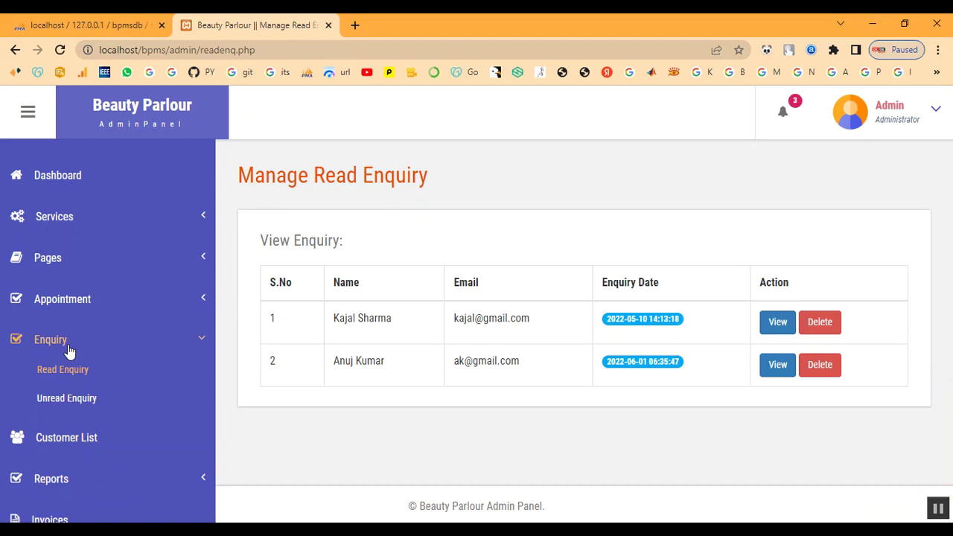
Open the newest unread enquiry, Booking for Bridal, to mark it as read.
click(49, 402)
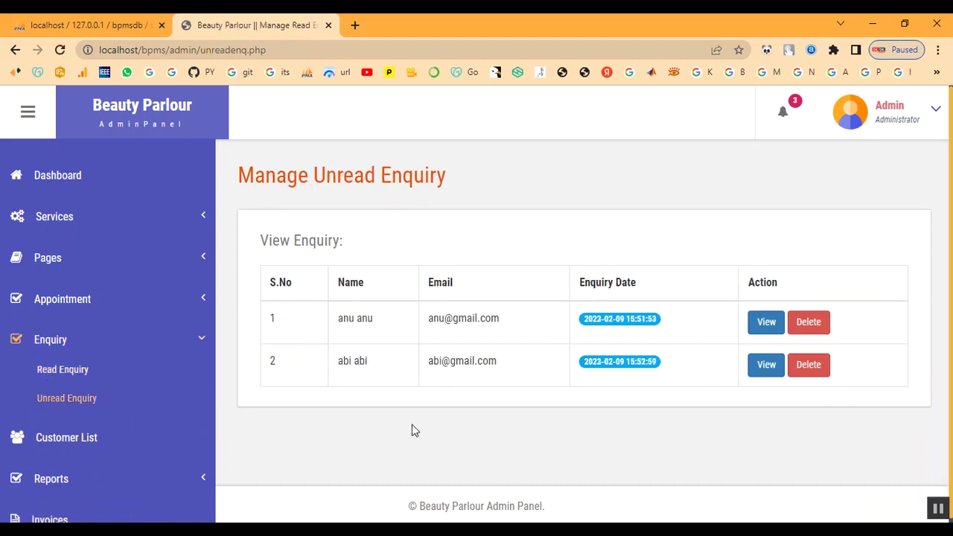
drag(433, 366, 586, 383)
click(585, 382)
click(769, 371)
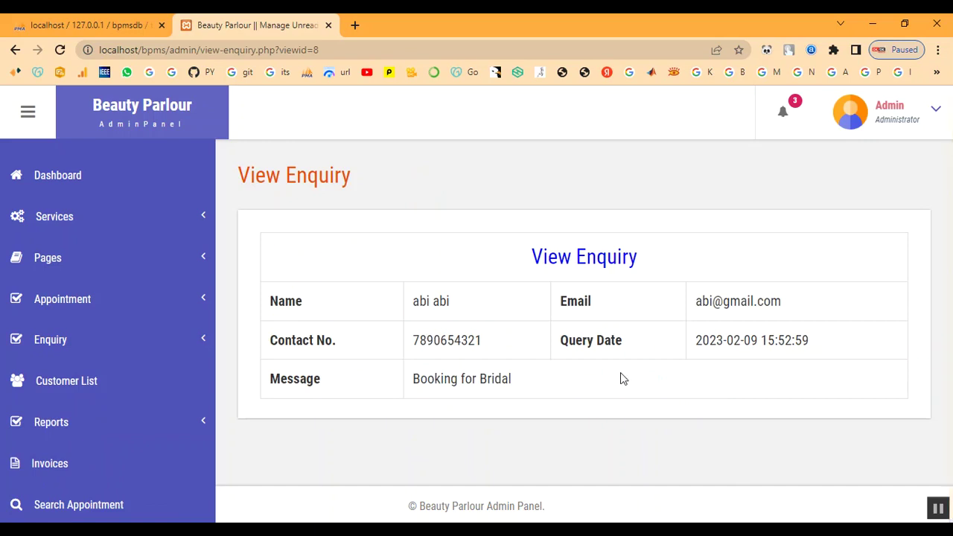
scroll(620, 372, down, 1)
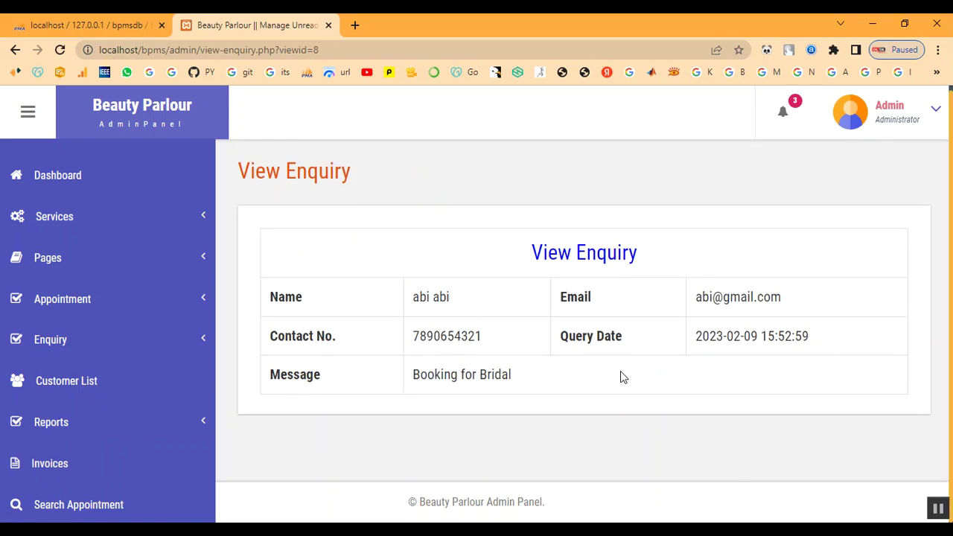
Confirm the Booking for Bridal enquiry now appears in the Read Enquiry list.
click(50, 341)
click(27, 370)
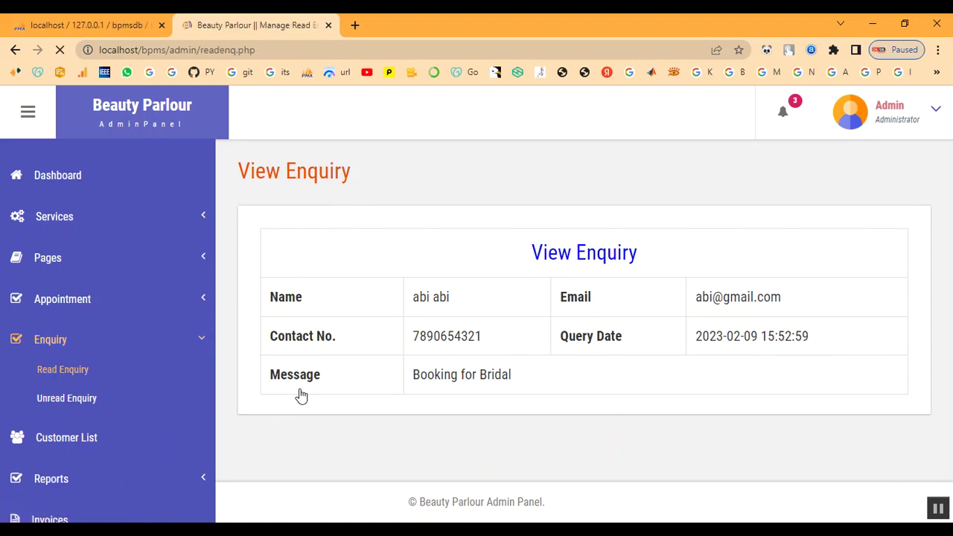
drag(345, 405, 574, 423)
click(577, 424)
Open the Accepted Appointment list from the Appointment section.
click(50, 342)
click(67, 301)
click(72, 382)
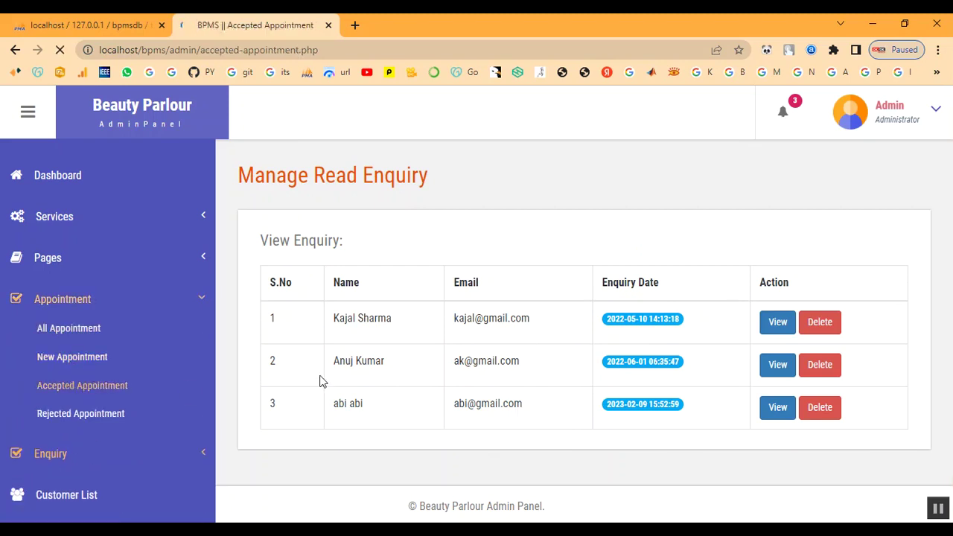
Look over the four accepted appointments, return to the Dashboard, and log out.
scroll(320, 381, down, 2)
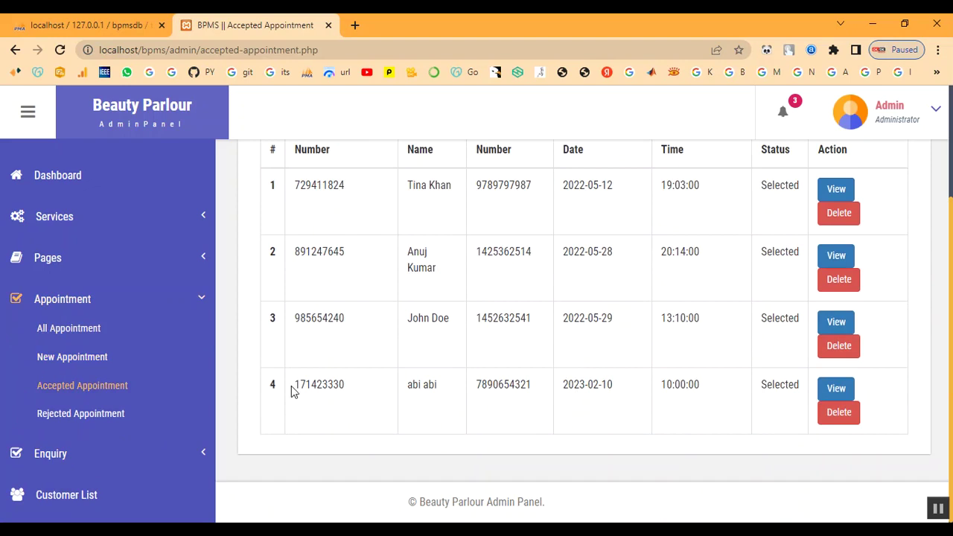
click(57, 300)
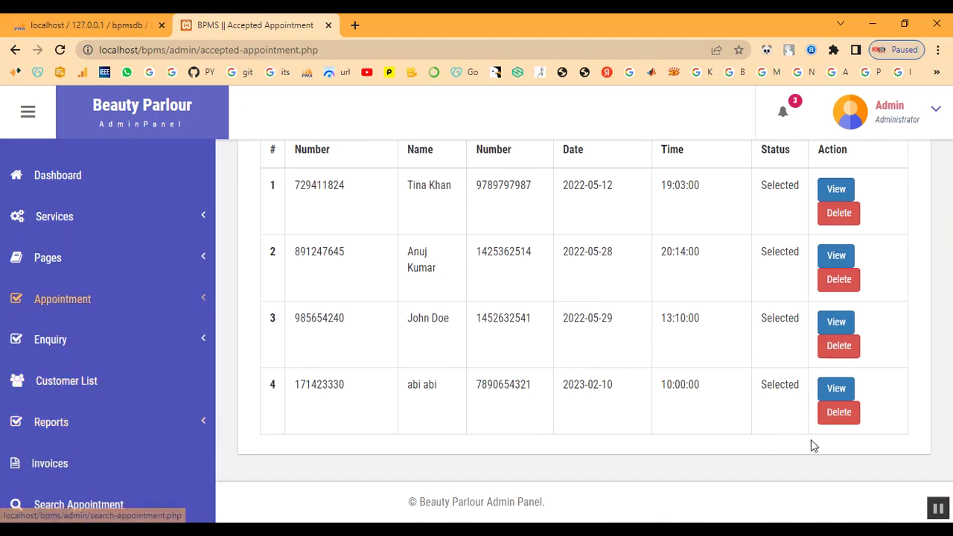
click(55, 178)
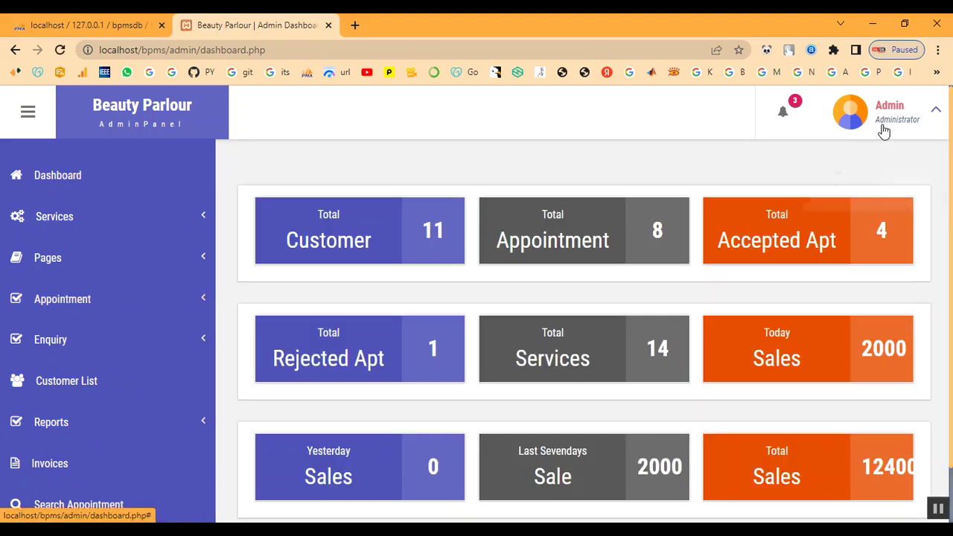
click(869, 208)
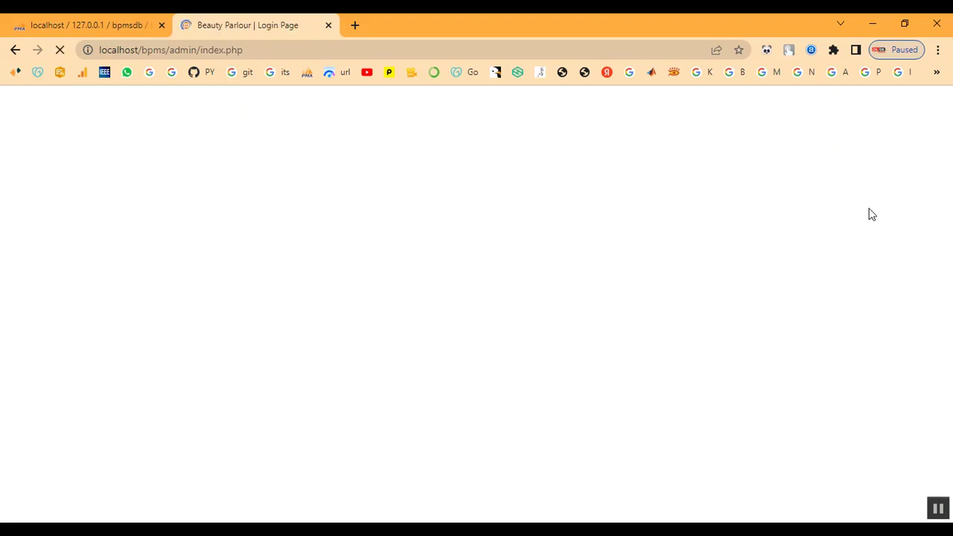